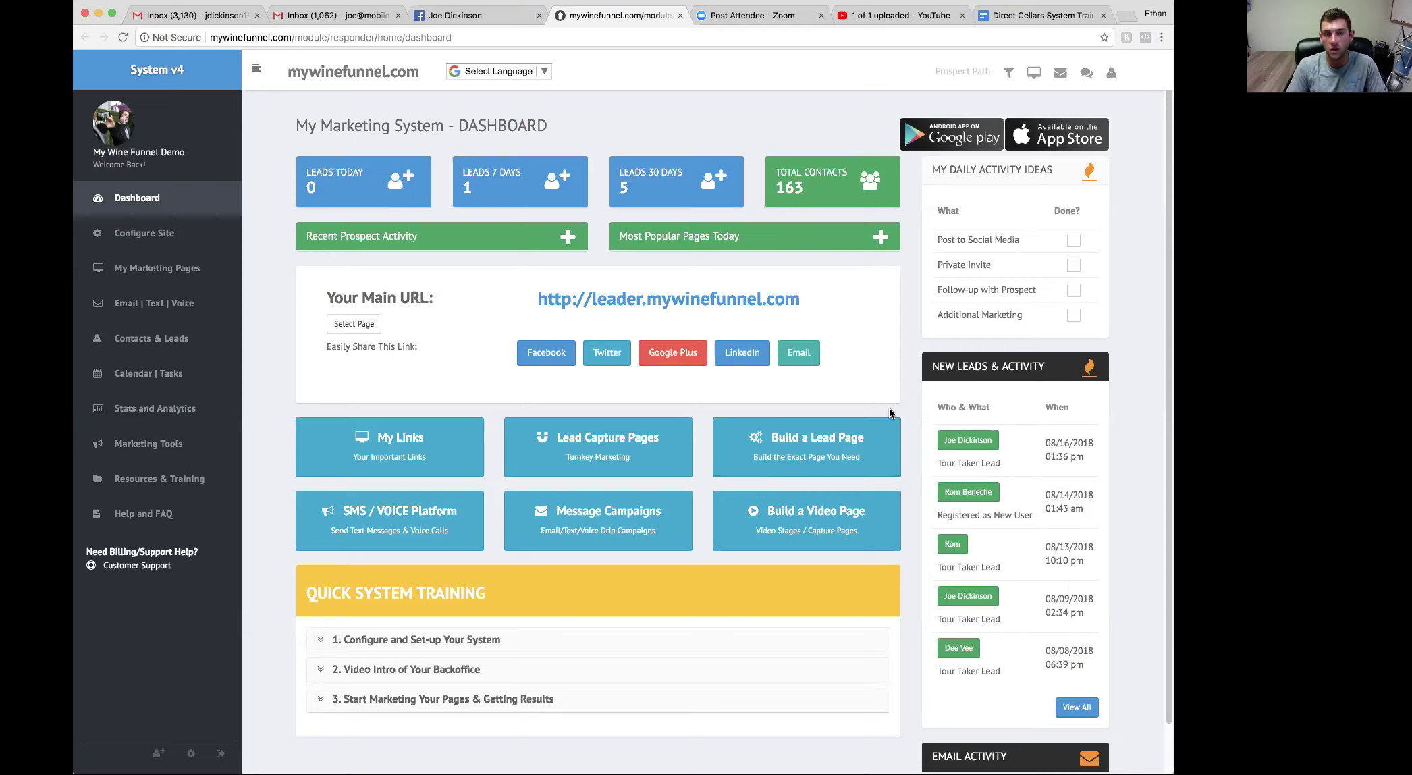
Glance at the Facebook profile, then return to the MyWineFunnel dashboard.
left_click(453, 17)
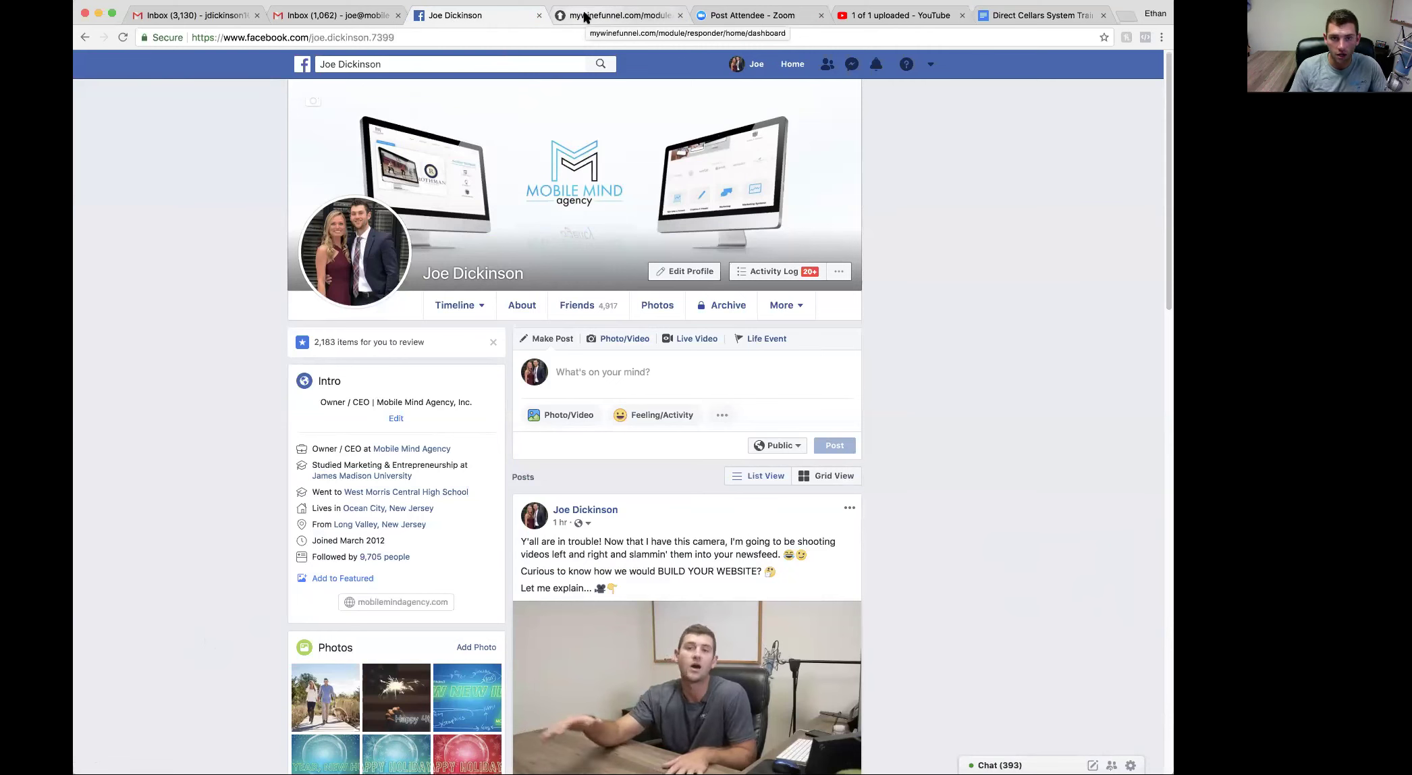
left_click(584, 17)
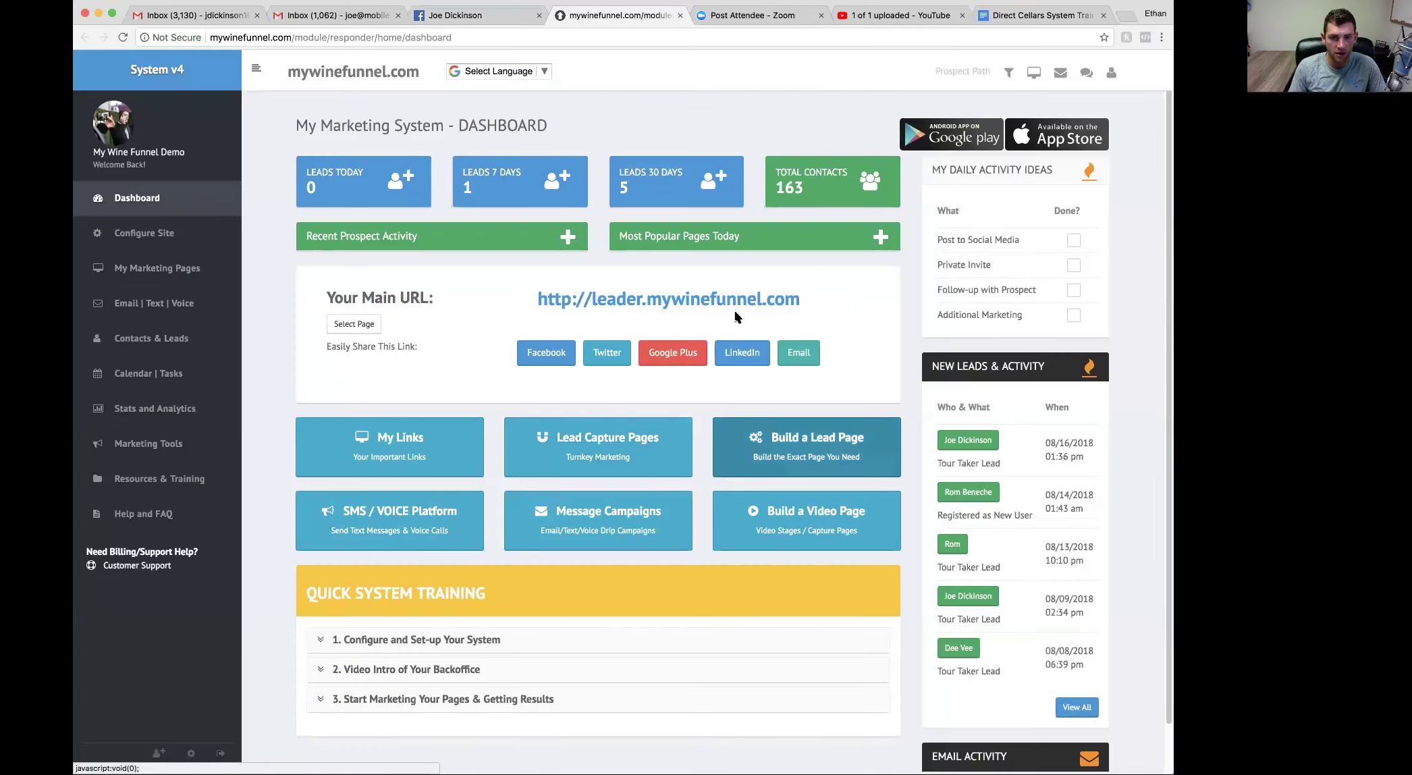
Open the Lead Capture Pages list and load mywinefunnel.com in a new tab.
left_click(162, 269)
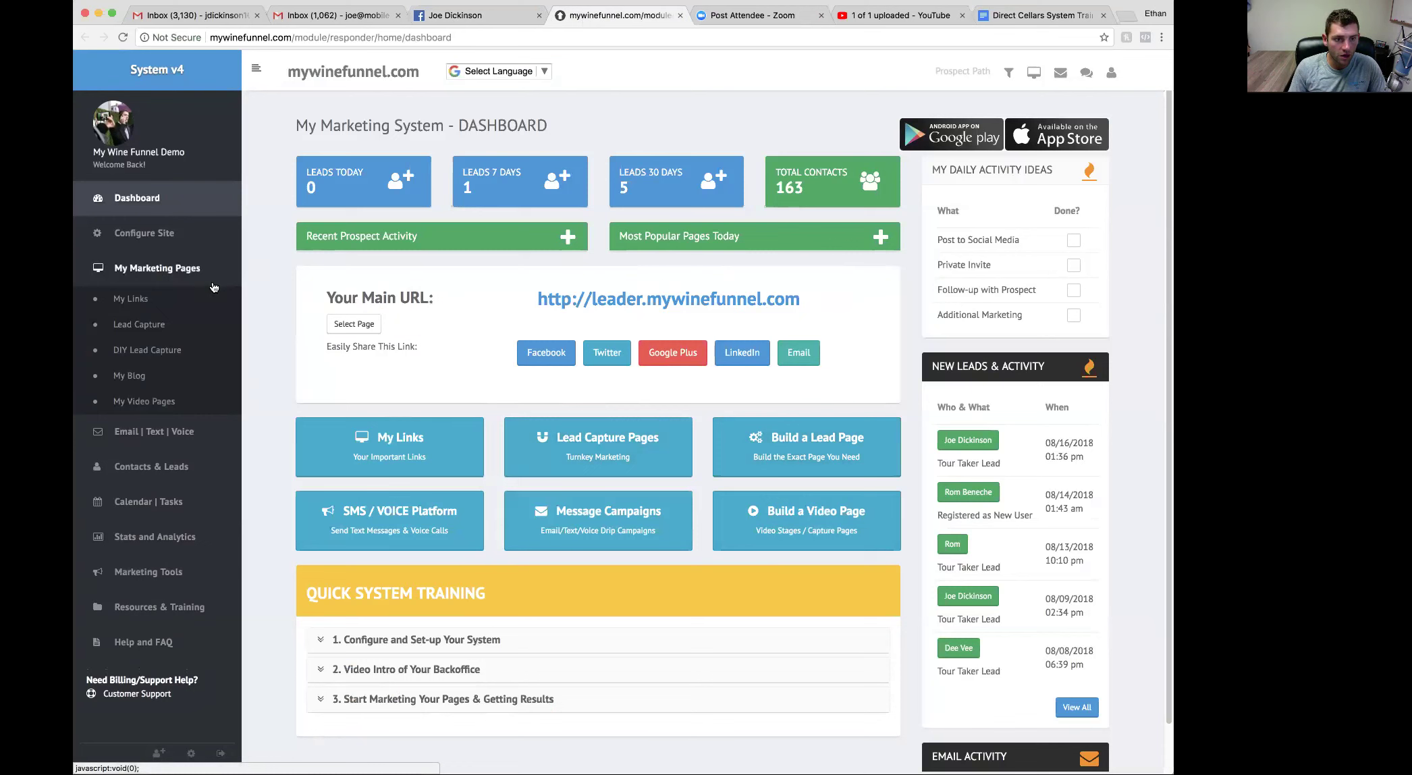
left_click(155, 328)
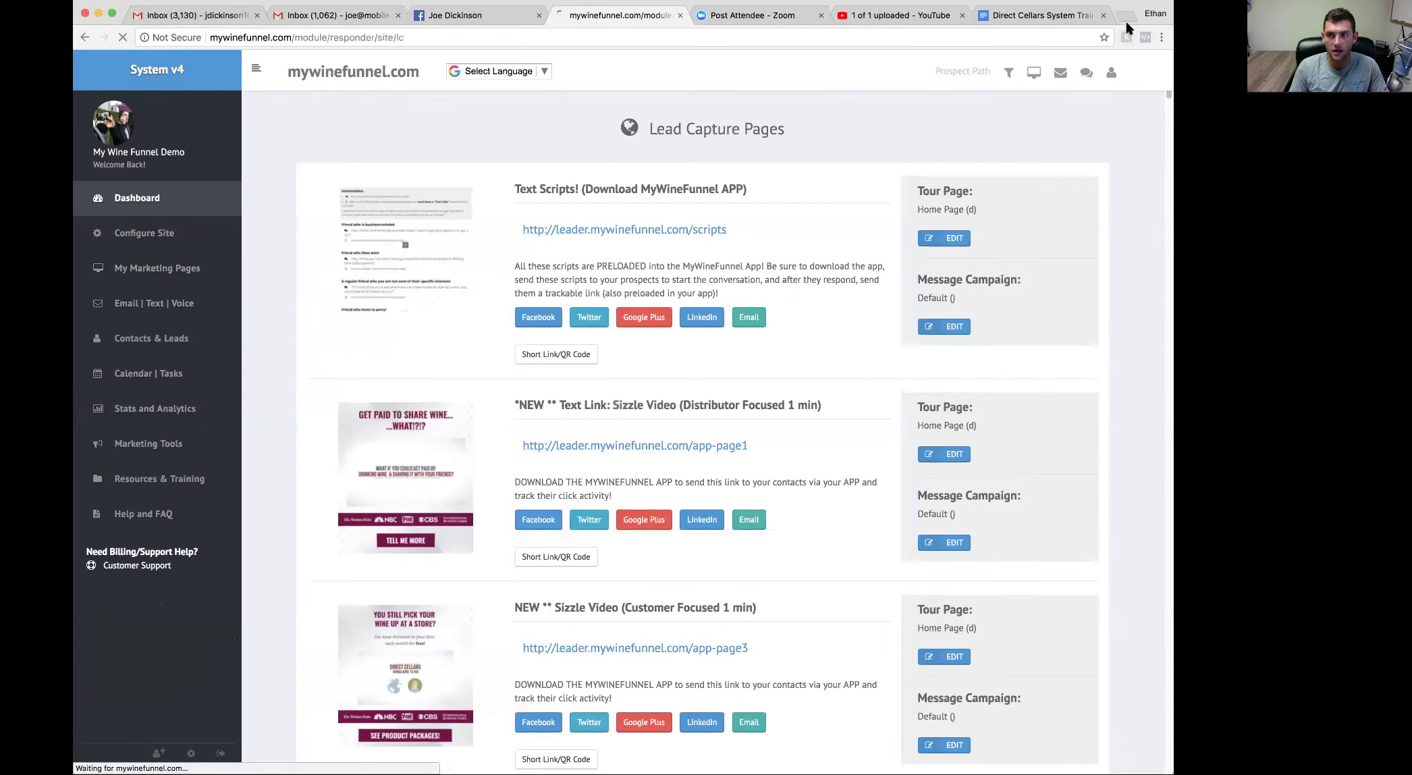
left_click(1126, 16)
type("mywinefunnel.com")
key("Return")
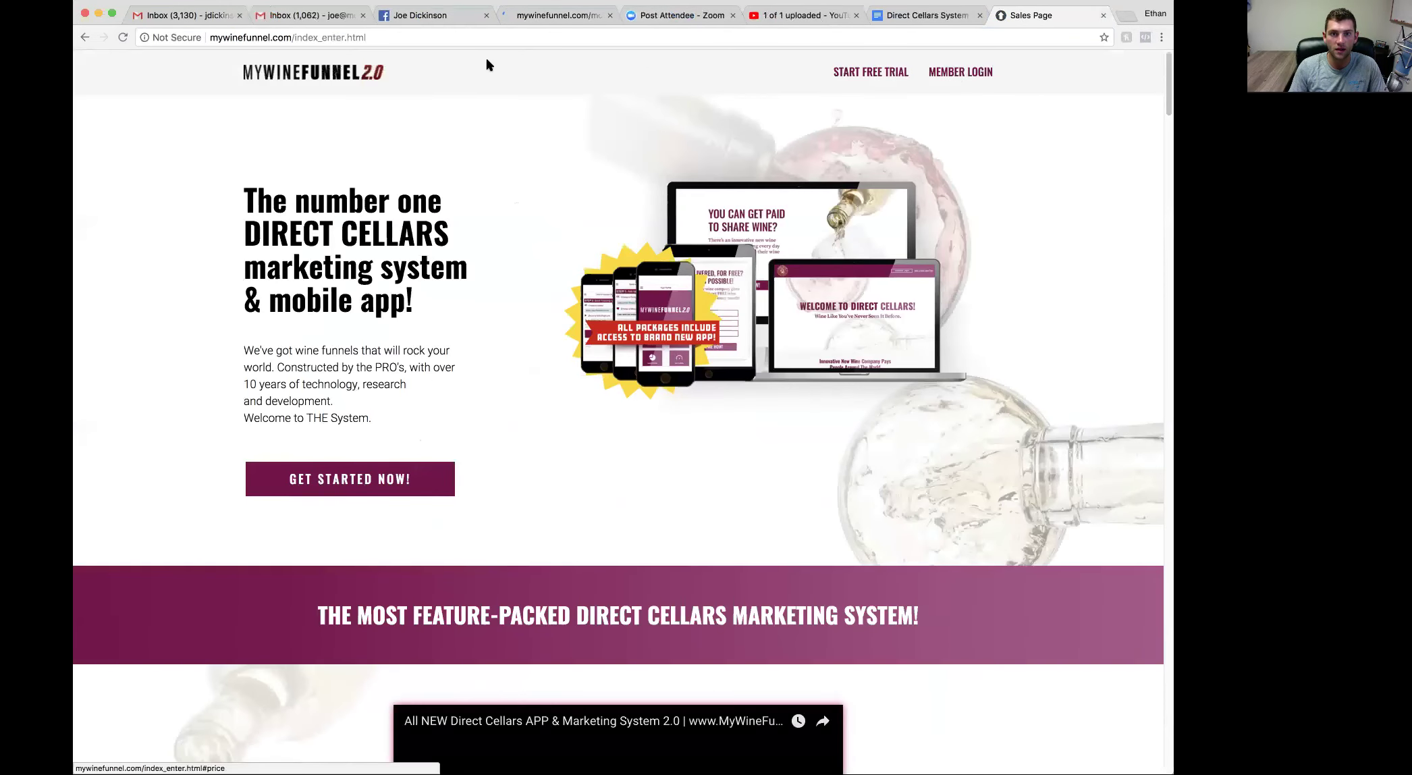
left_click(543, 15)
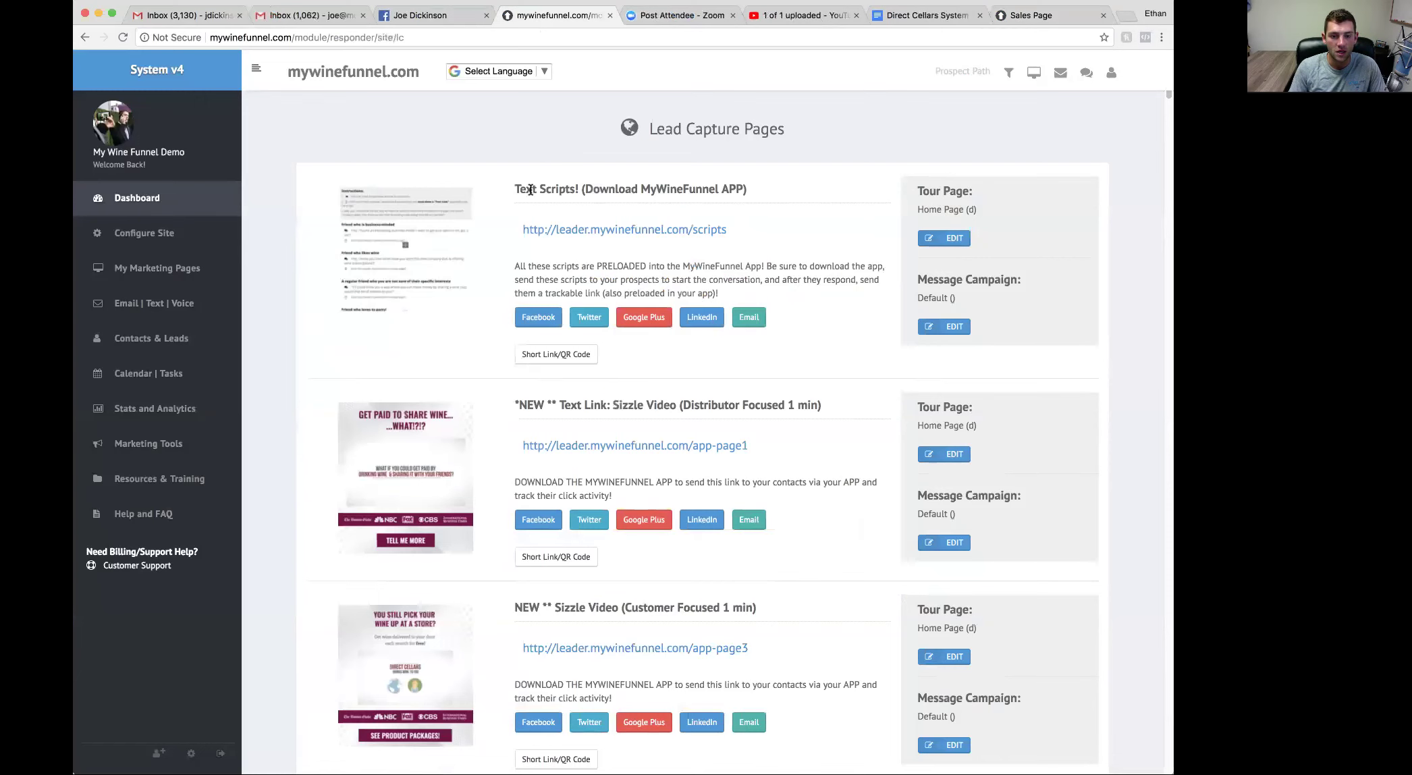
Preview the 3rd-party-review and cold market capture pages from the list.
scroll(641, 202, "down", 2)
scroll(618, 289, "down", 5)
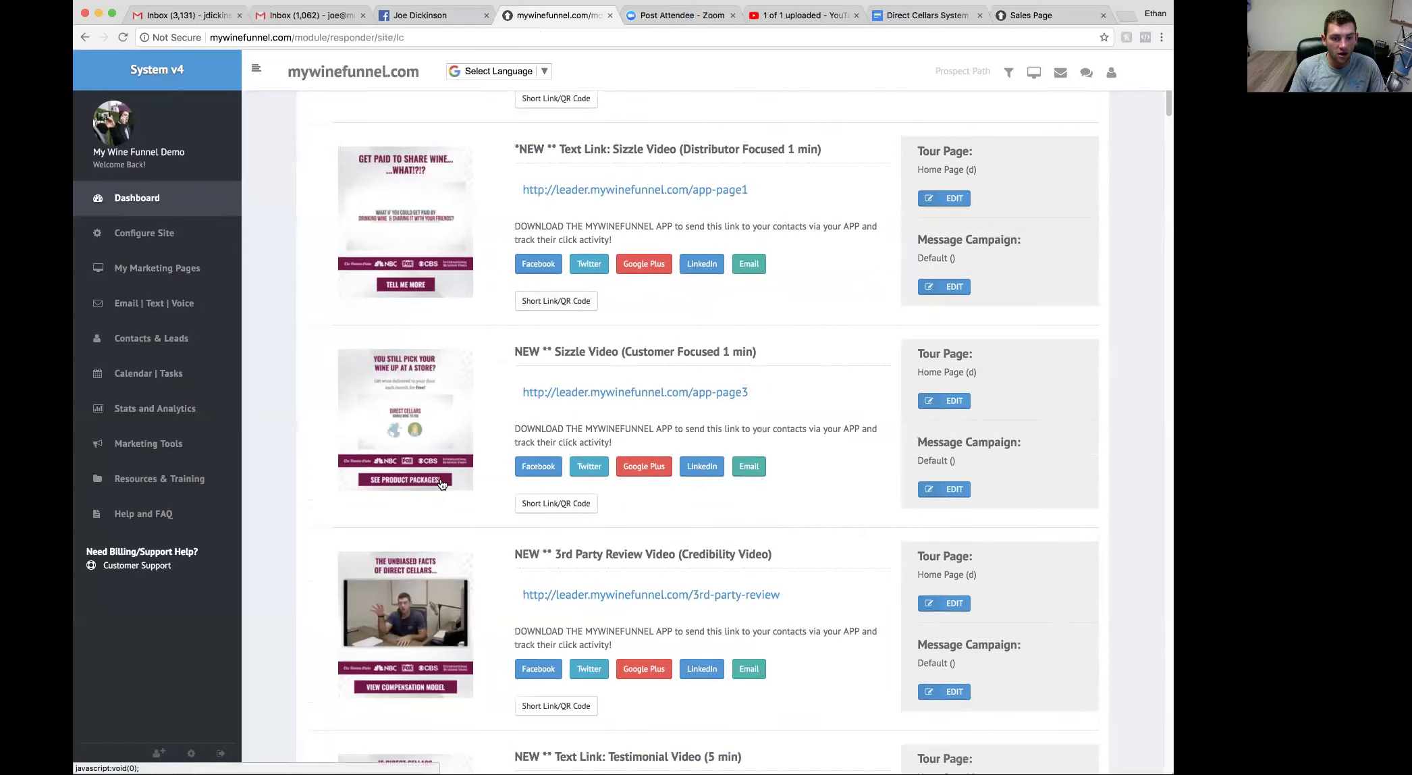
scroll(456, 484, "down", 2)
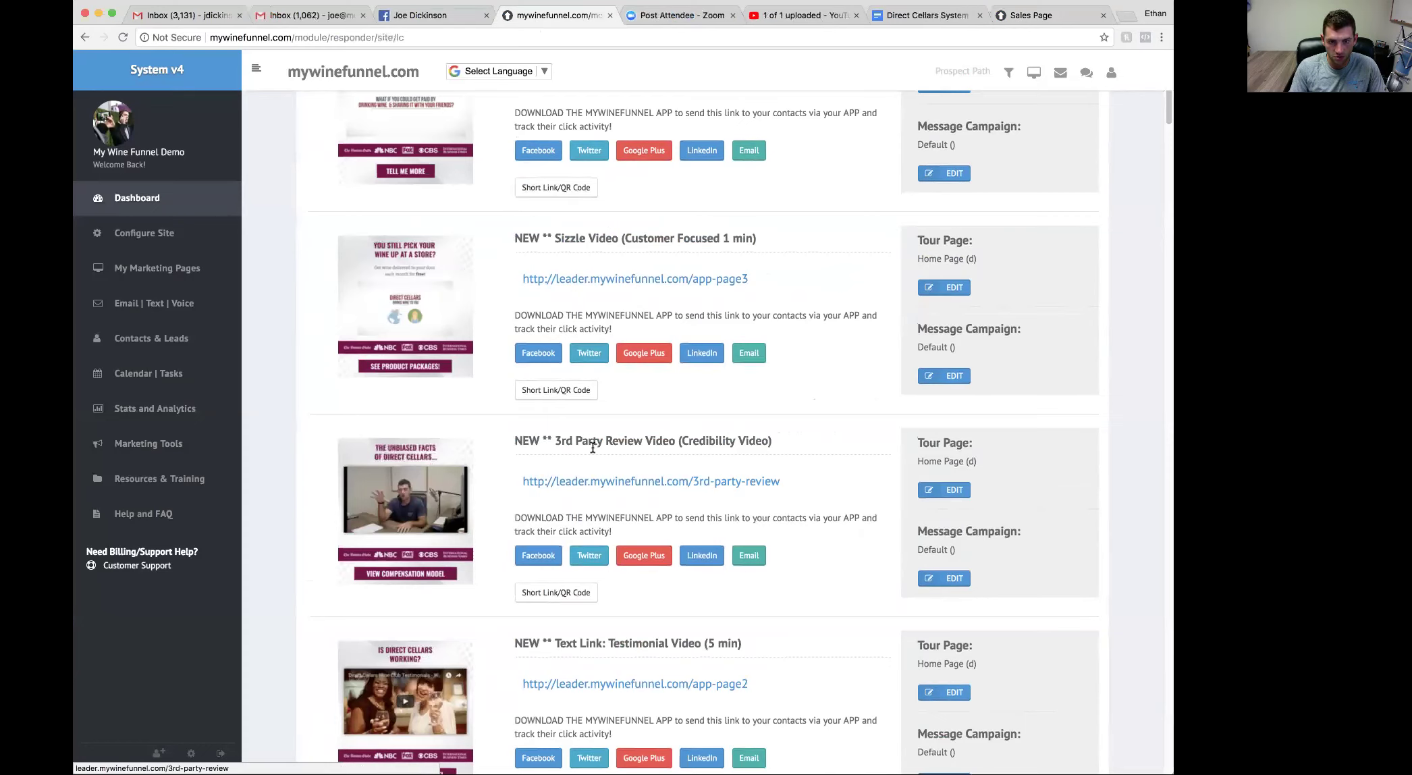
left_click(634, 482)
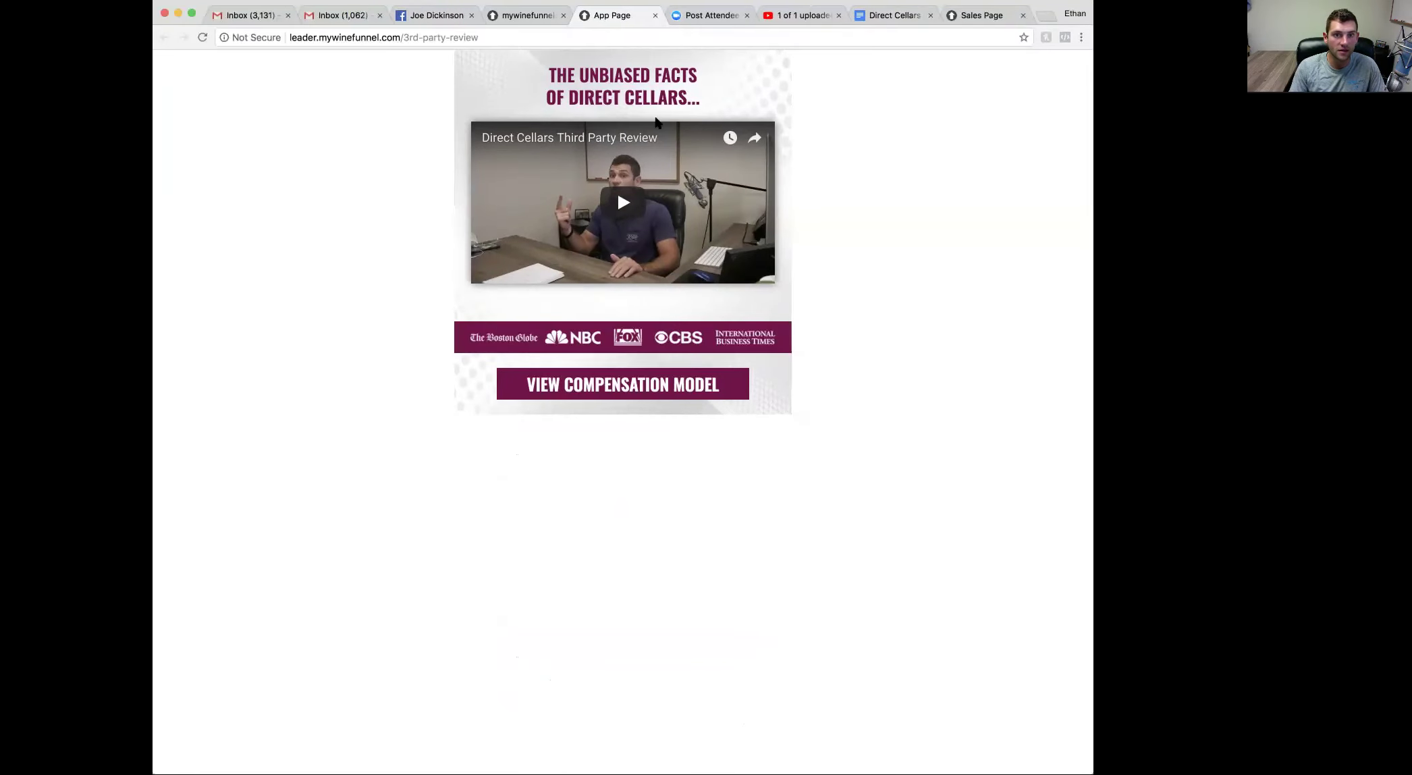
left_click(517, 14)
scroll(509, 513, "down", 5)
scroll(515, 570, "down", 5)
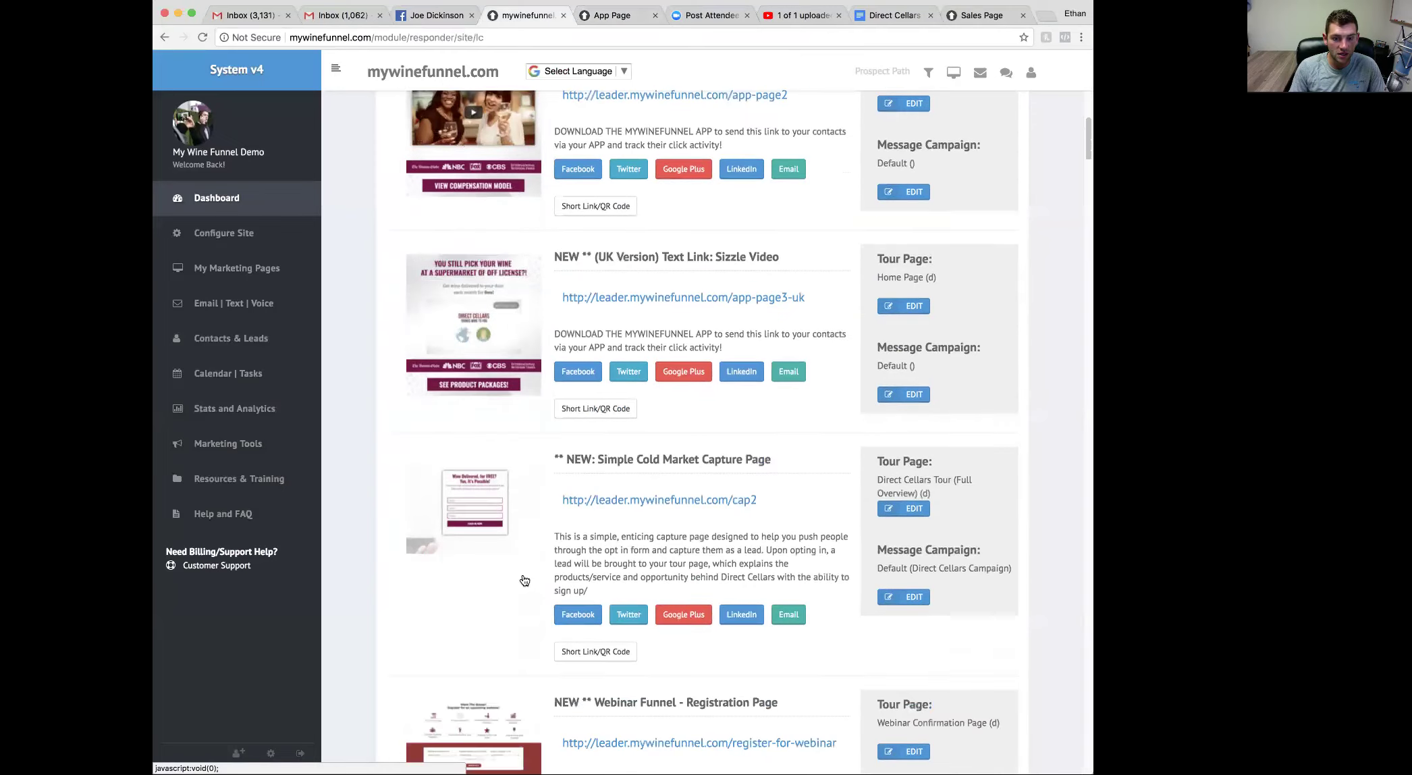
left_click(661, 505)
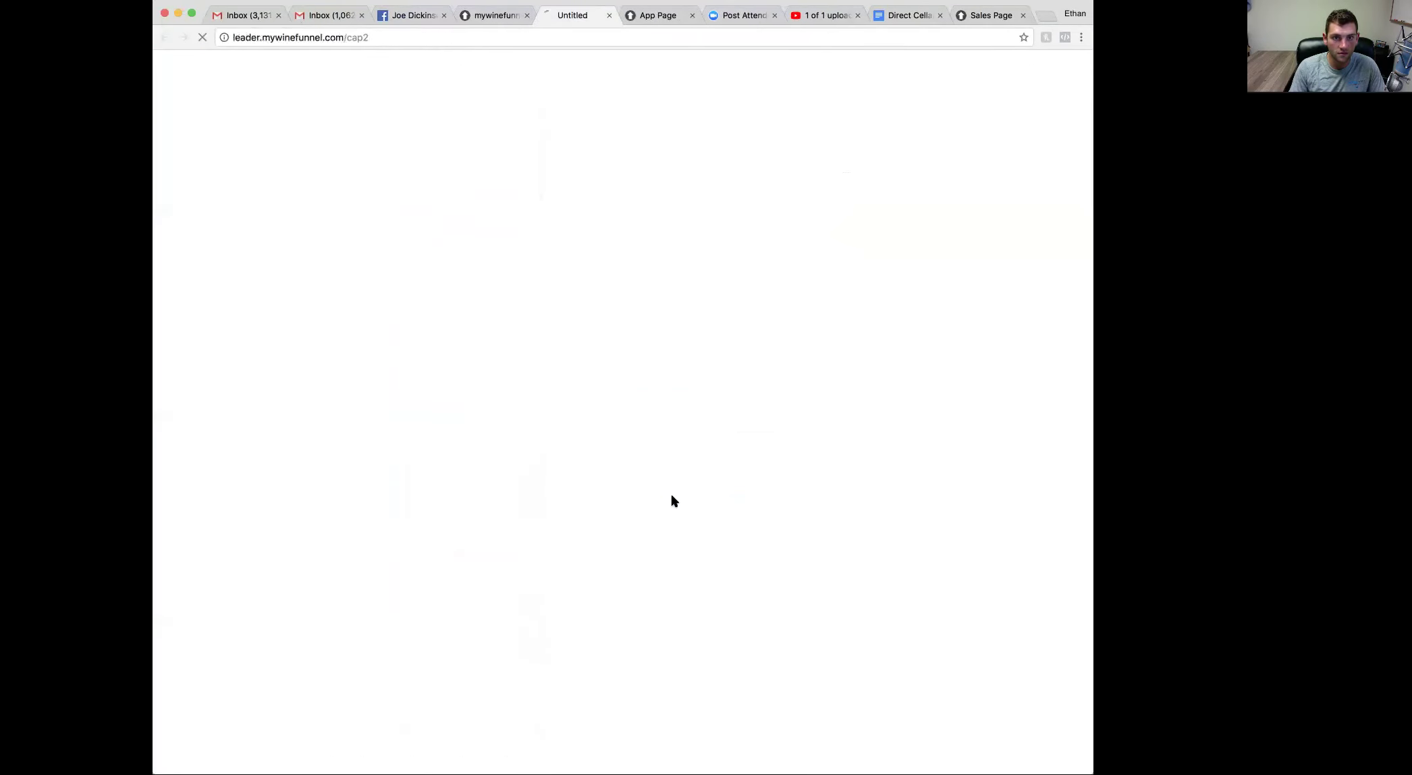
left_click(504, 14)
Preview the webinar registration page and distributor opportunity form funnel, then revisit earlier previews.
scroll(644, 641, "down", 2)
left_click(652, 624)
left_click(466, 15)
scroll(697, 352, "down", 7)
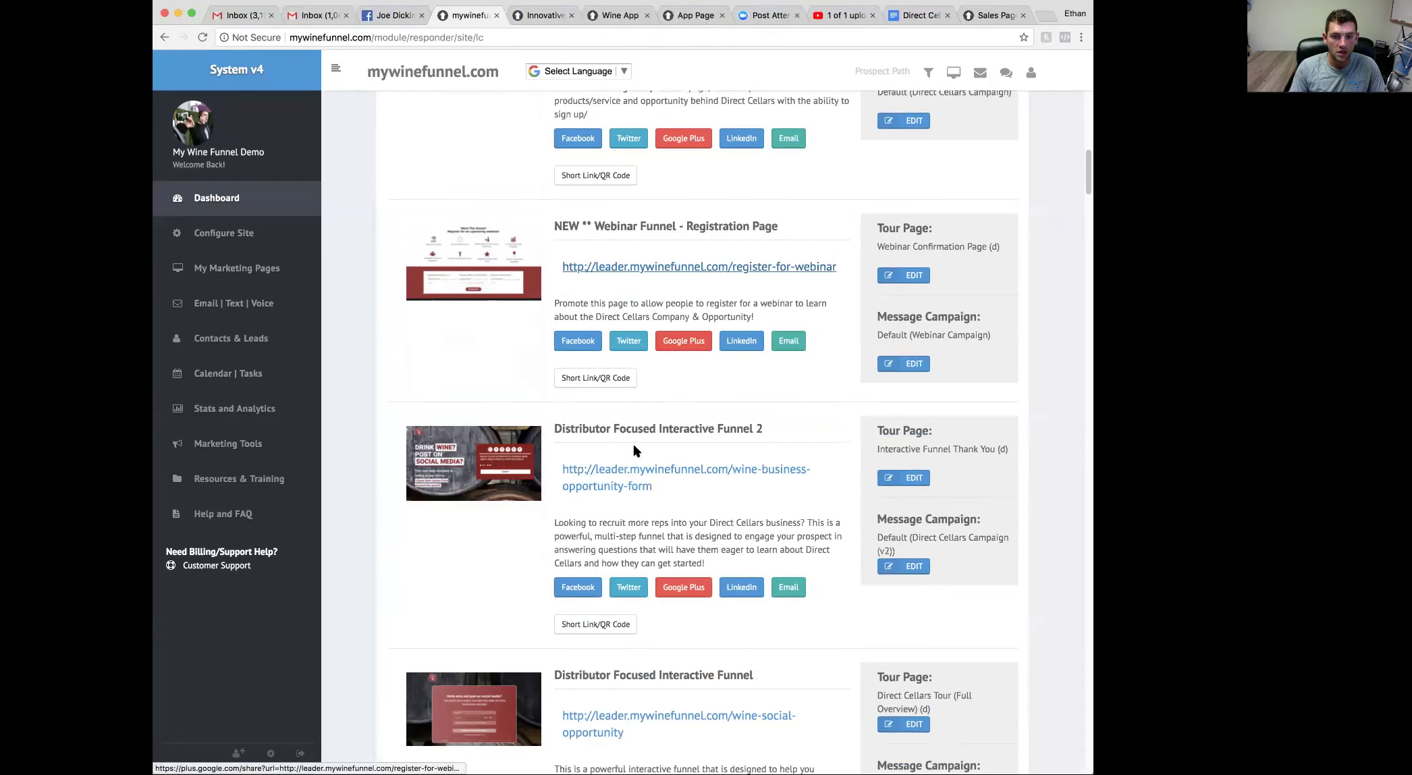
left_click(624, 473)
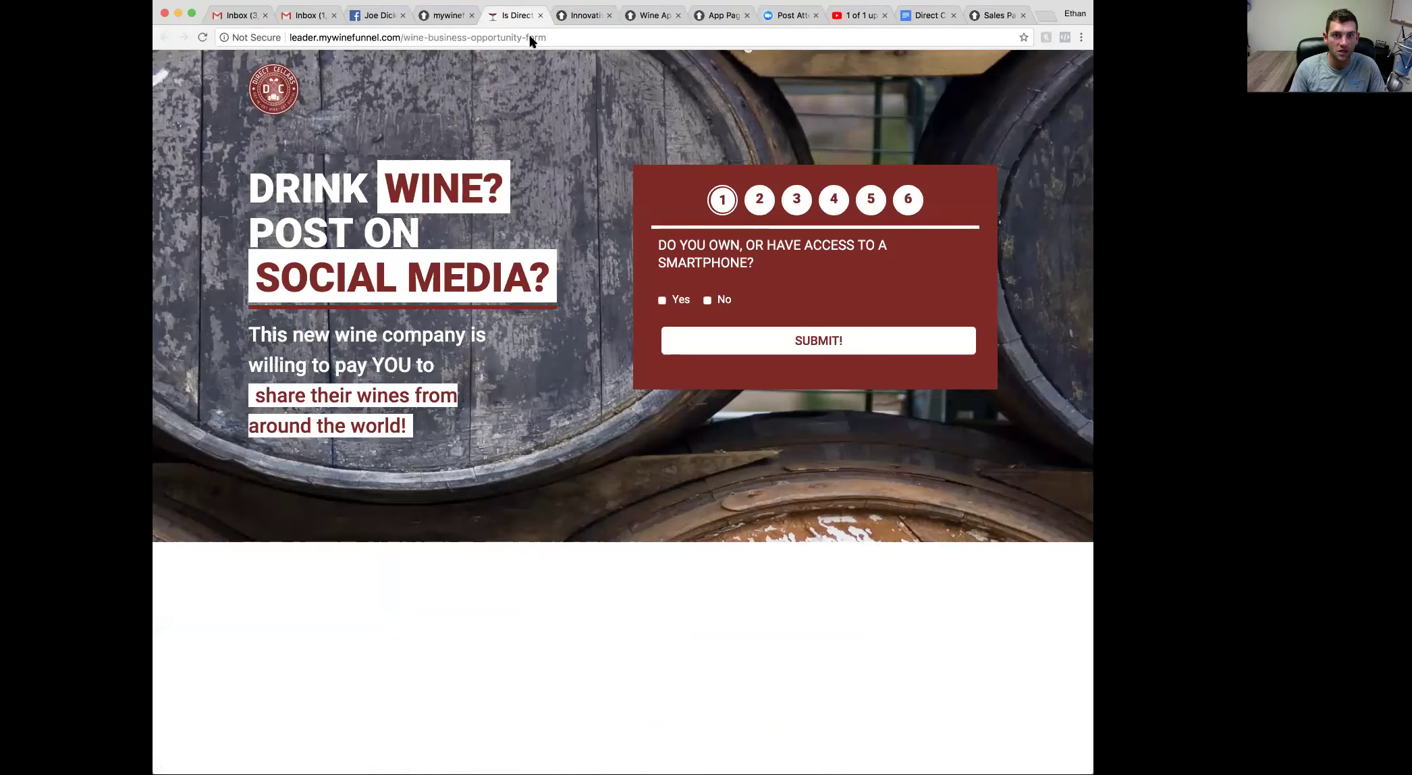
left_click(579, 15)
left_click(632, 14)
left_click(449, 15)
scroll(513, 451, "down", 2)
scroll(520, 486, "down", 7)
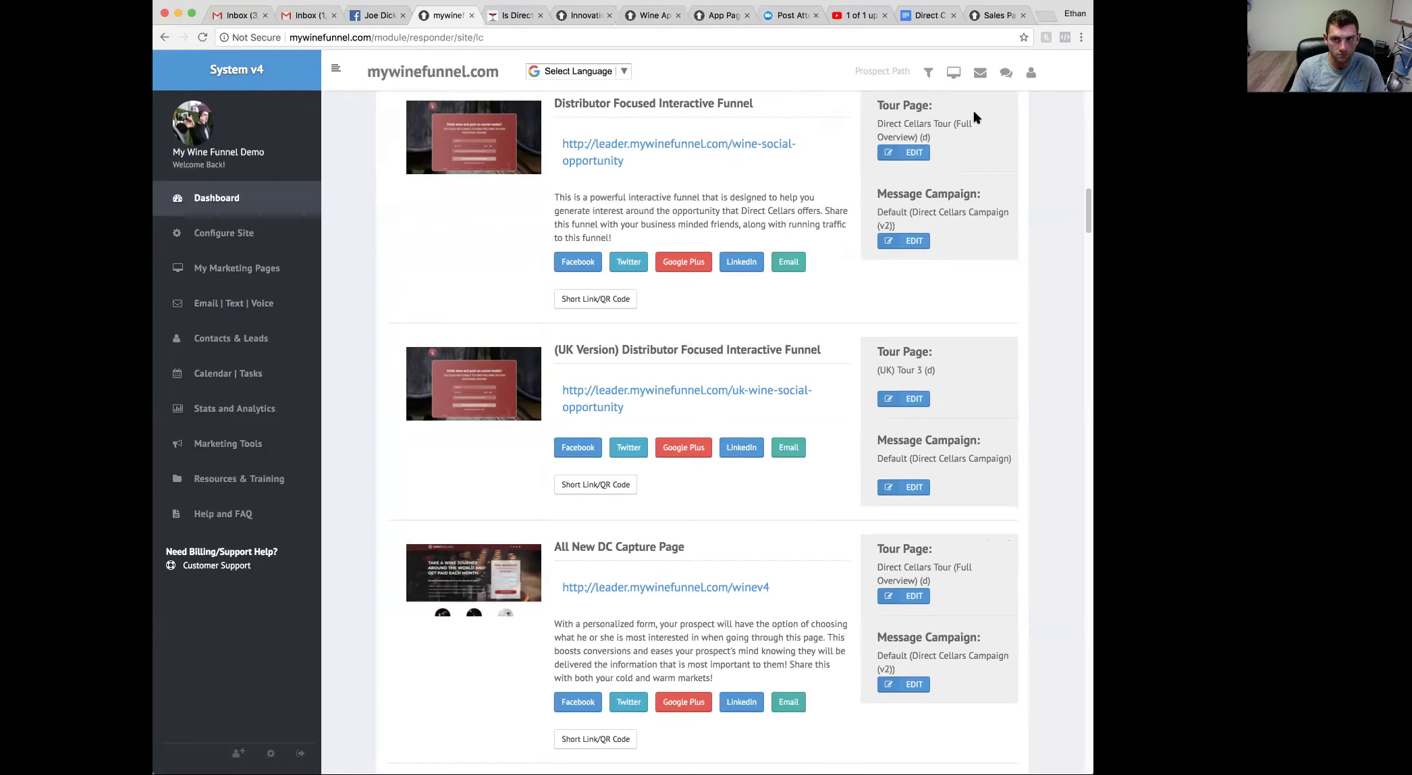
Open the Direct Cellars training document and dock its tab beside Facebook.
left_click(939, 18)
left_click_drag(939, 18, 464, 21)
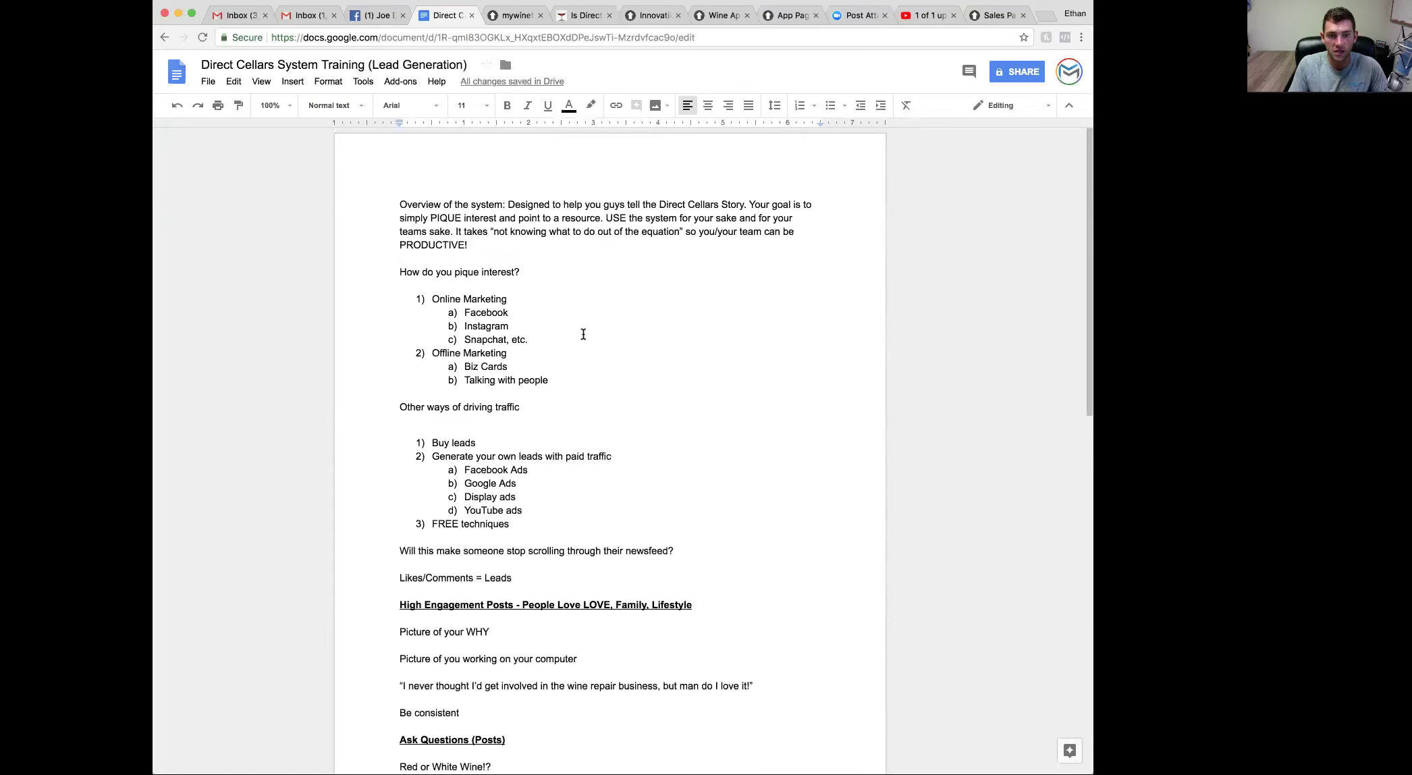
left_click(584, 328)
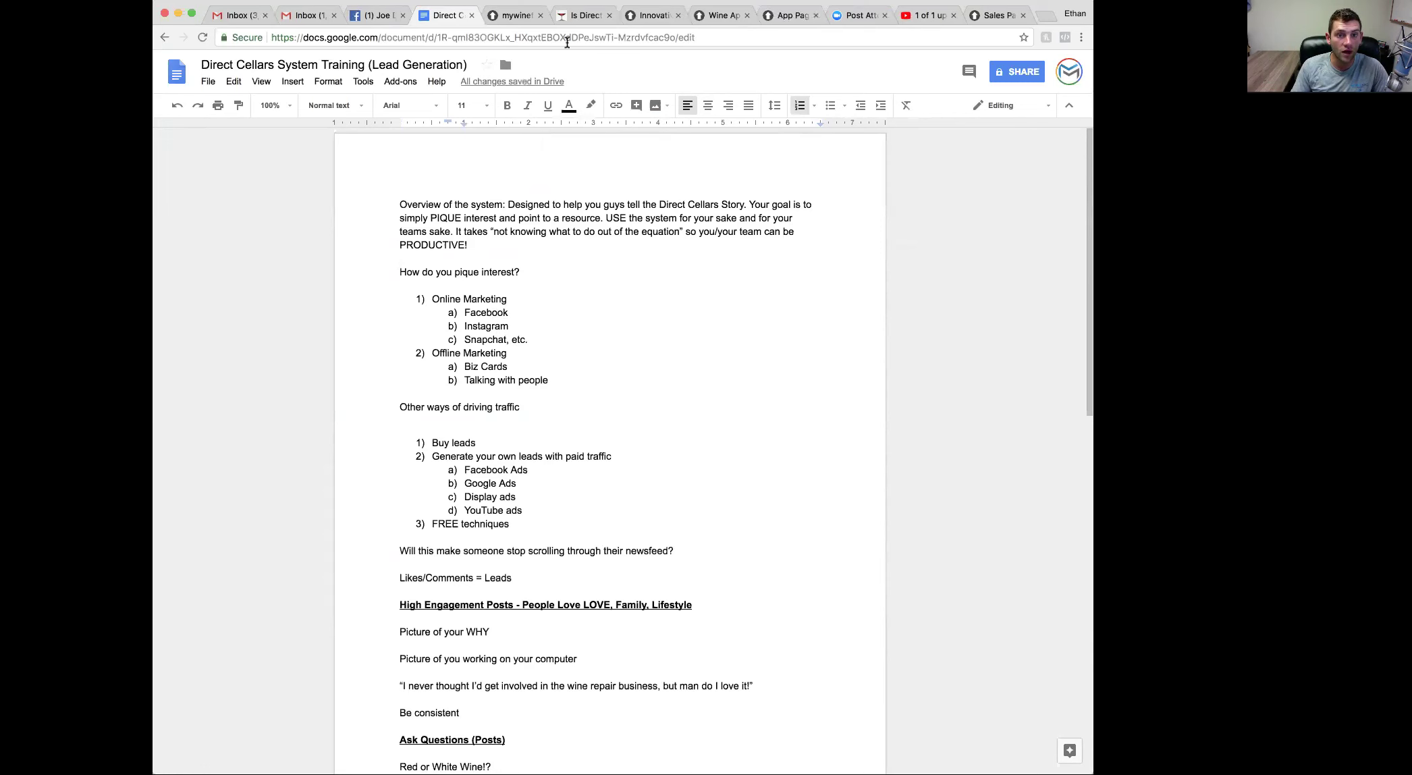
left_click(572, 18)
left_click(514, 18)
left_click(439, 20)
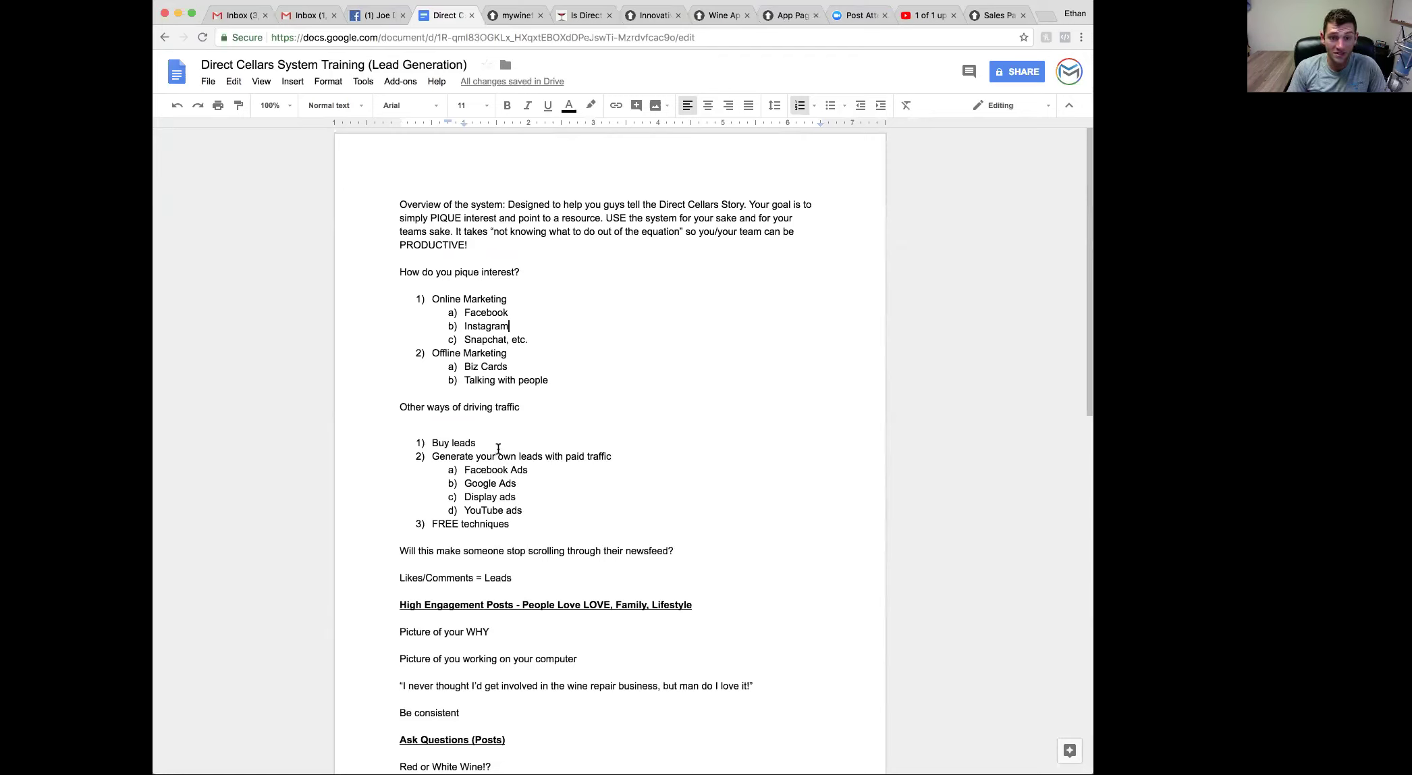
Highlight the Online Marketing through Facebook lines, then move down to the FREE techniques.
left_click_drag(430, 299, 552, 376)
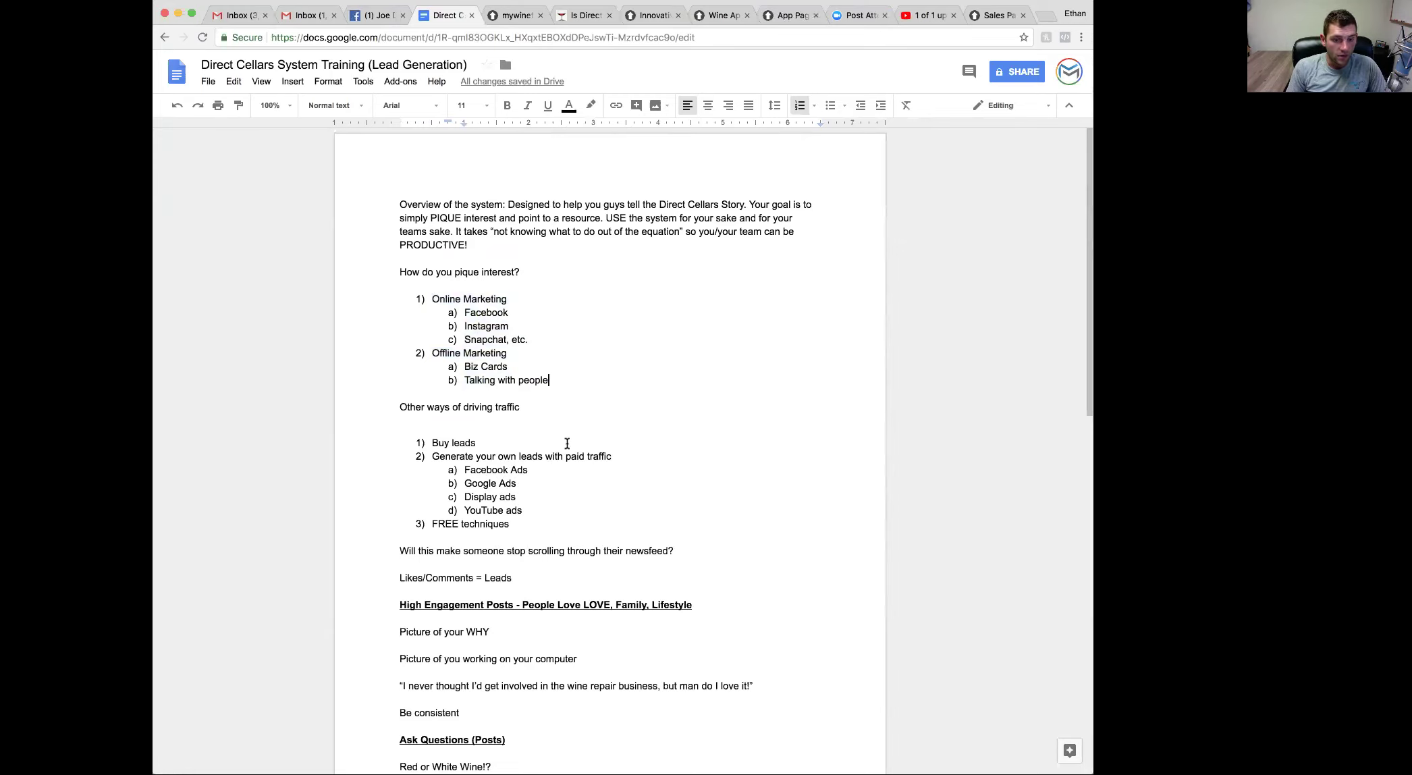
scroll(575, 441, "down", 1)
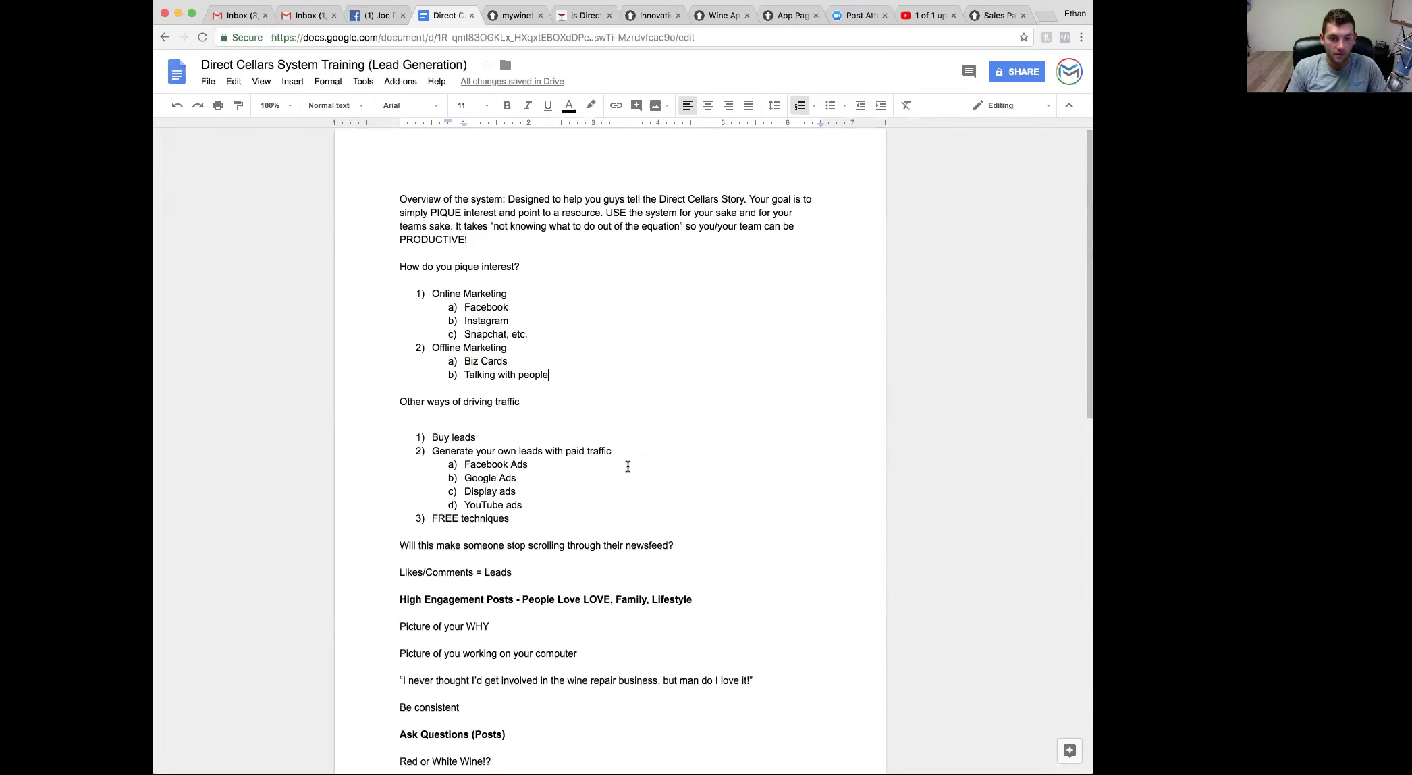
left_click(543, 519)
scroll(587, 520, "down", 1)
scroll(543, 546, "down", 1)
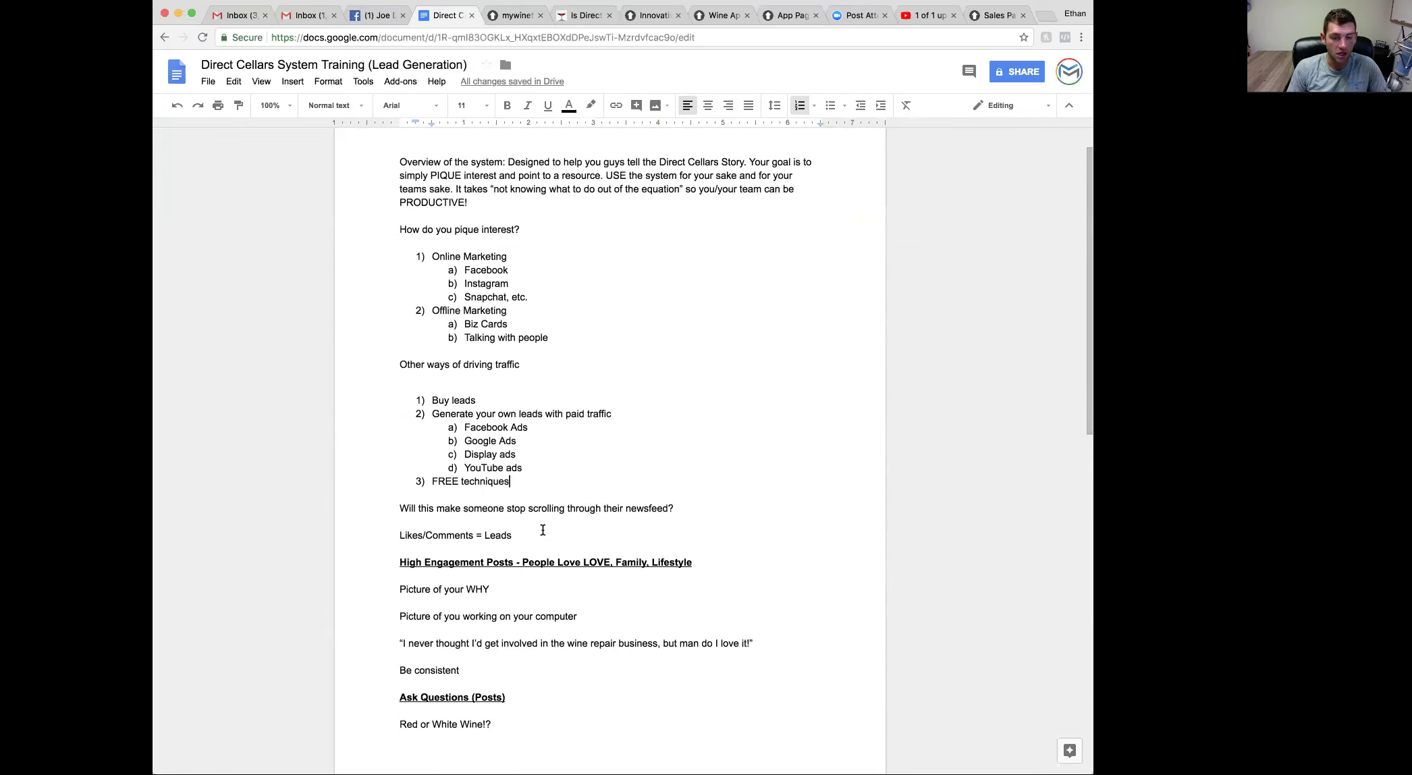
Open the Facebook News Feed and scroll through the posts and comments.
left_click(374, 15)
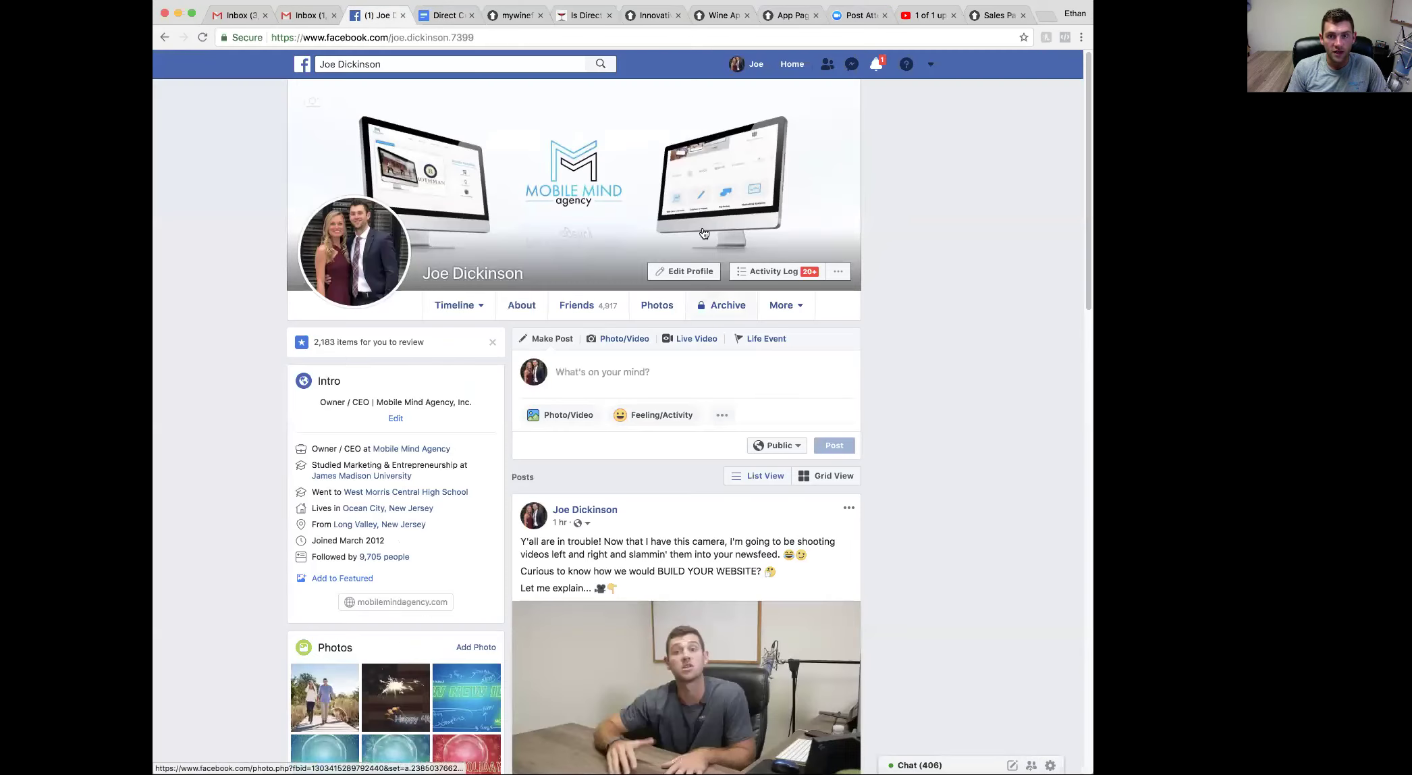
left_click(791, 63)
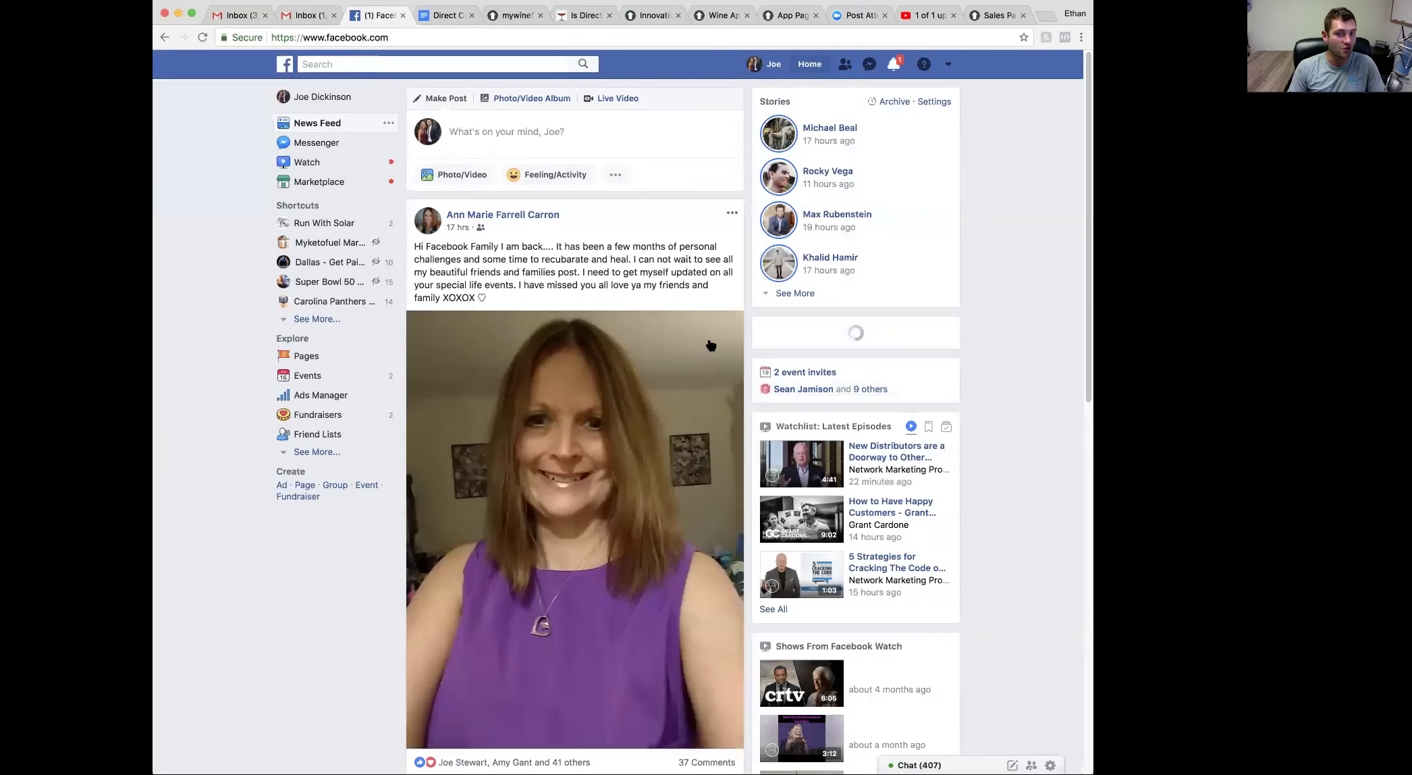
scroll(857, 358, "down", 1)
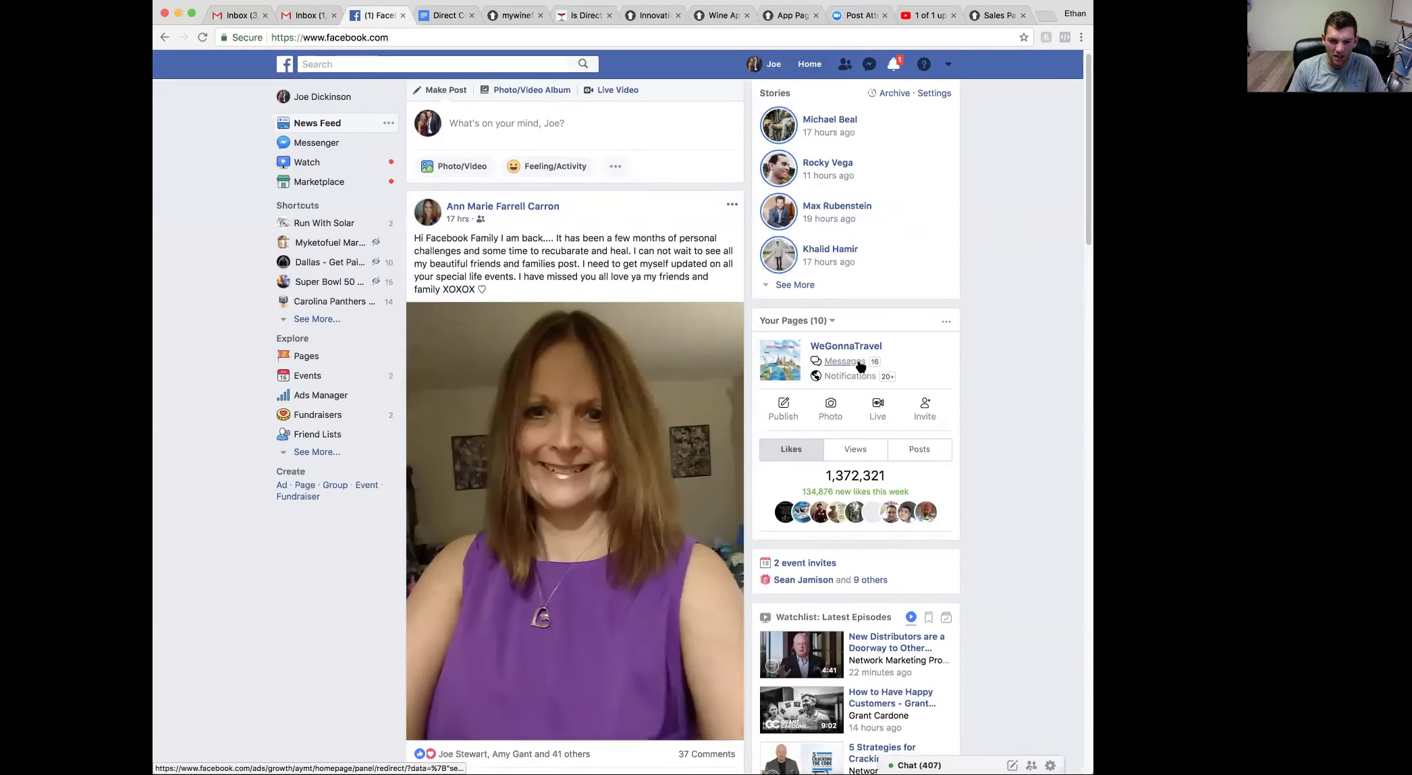
scroll(587, 641, "down", 5)
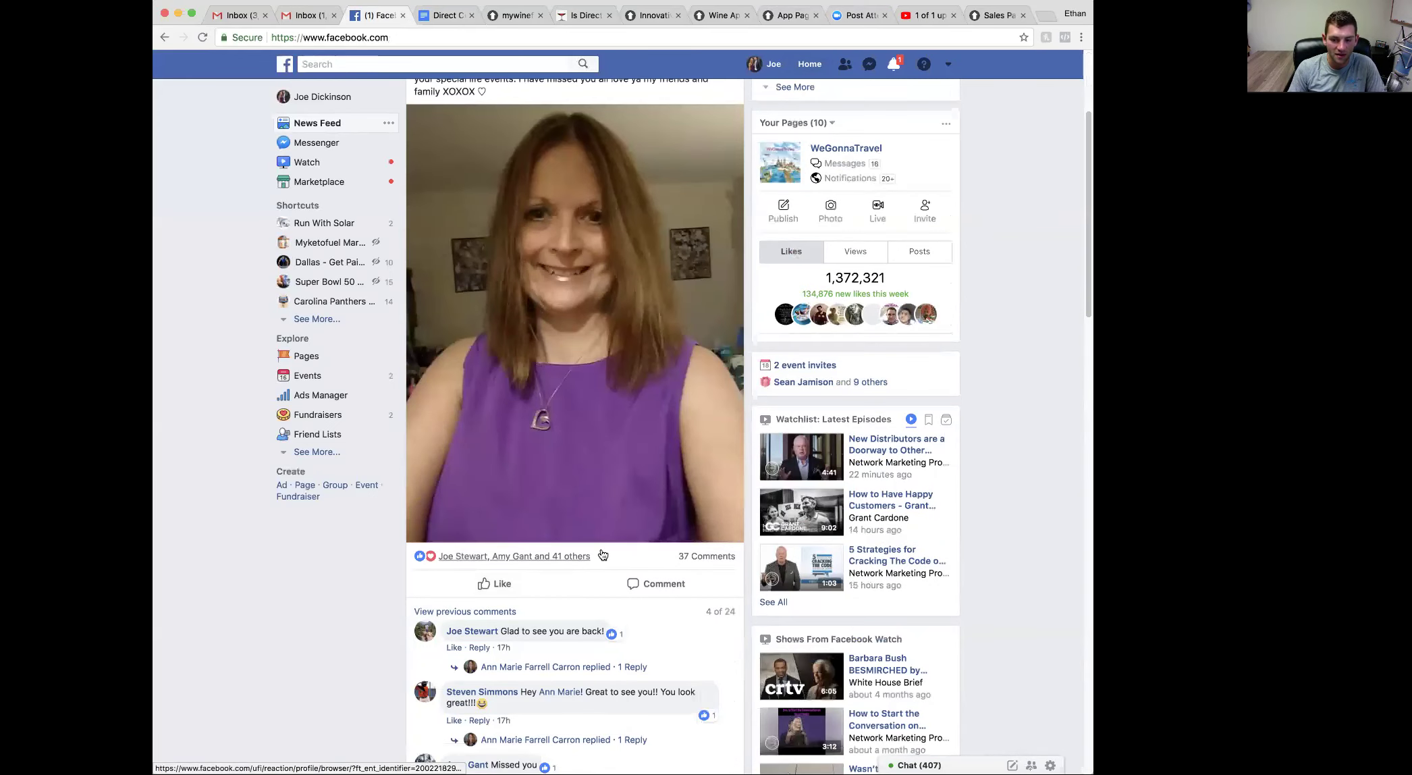
scroll(677, 517, "up", 2)
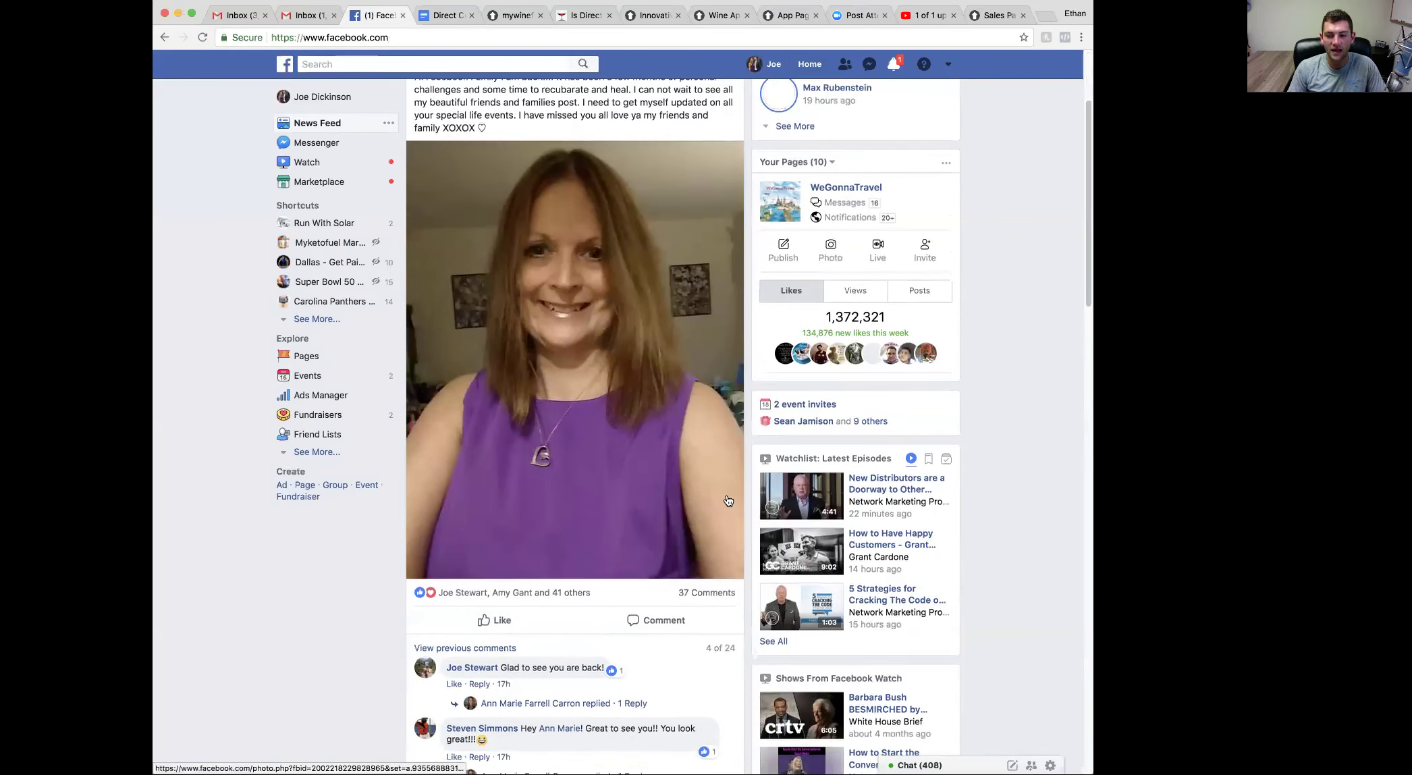
scroll(836, 526, "down", 4)
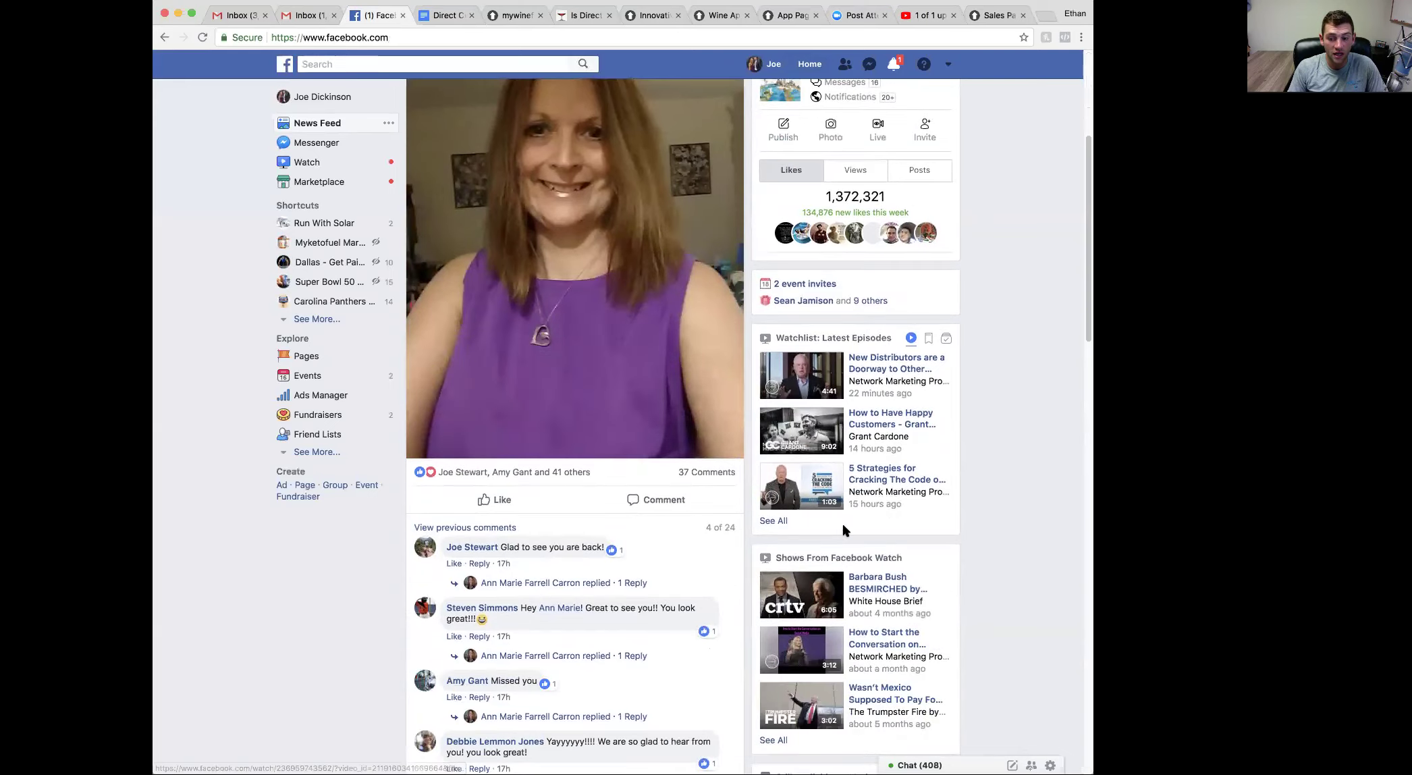
scroll(844, 529, "down", 7)
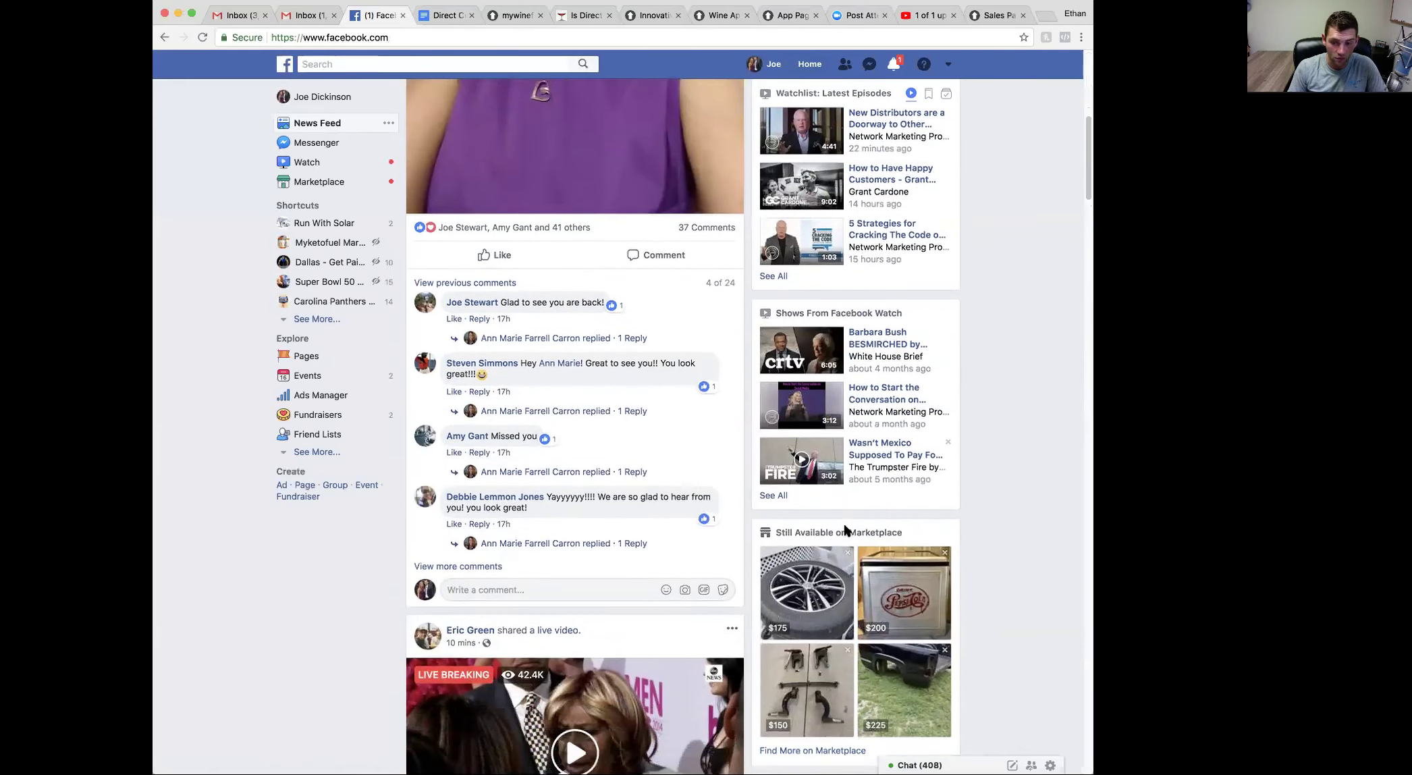
scroll(844, 529, "down", 13)
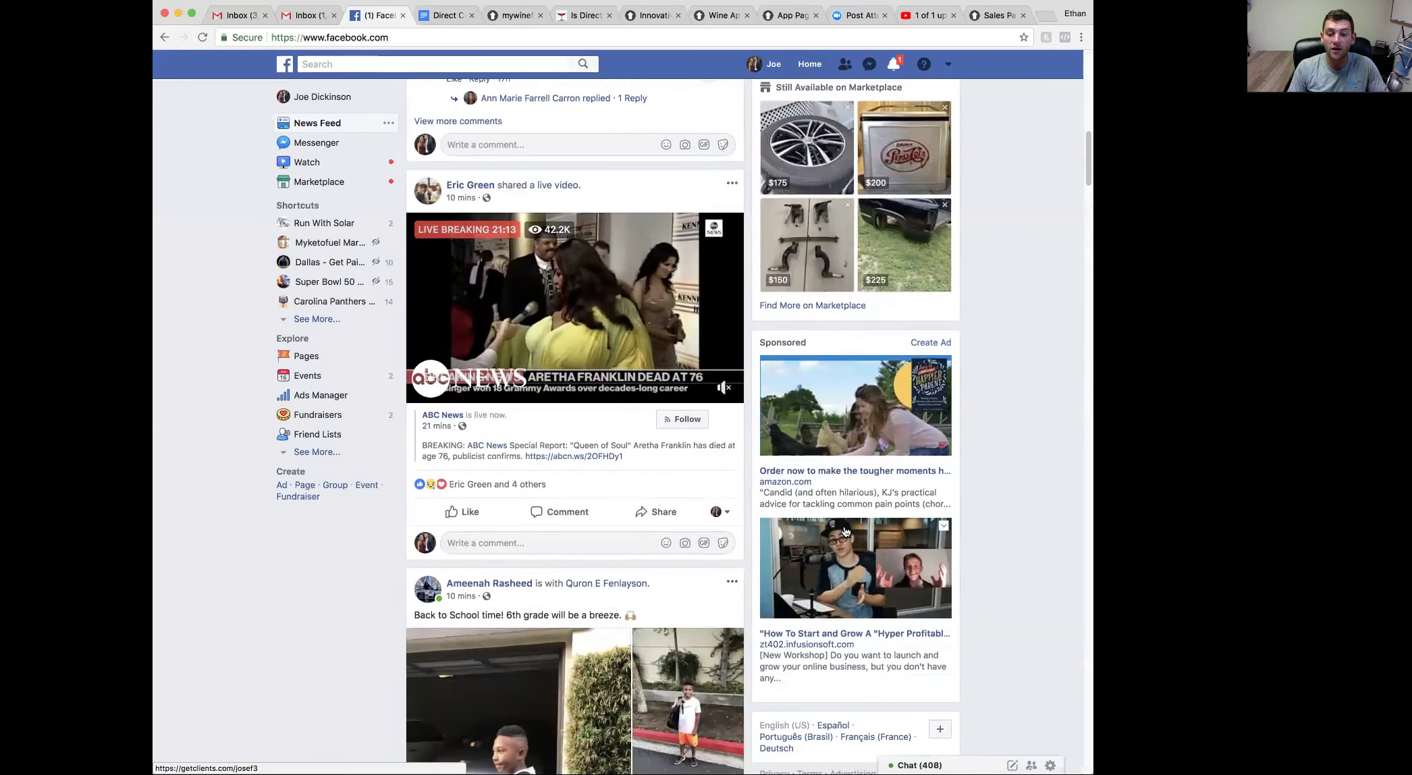
scroll(844, 530, "down", 5)
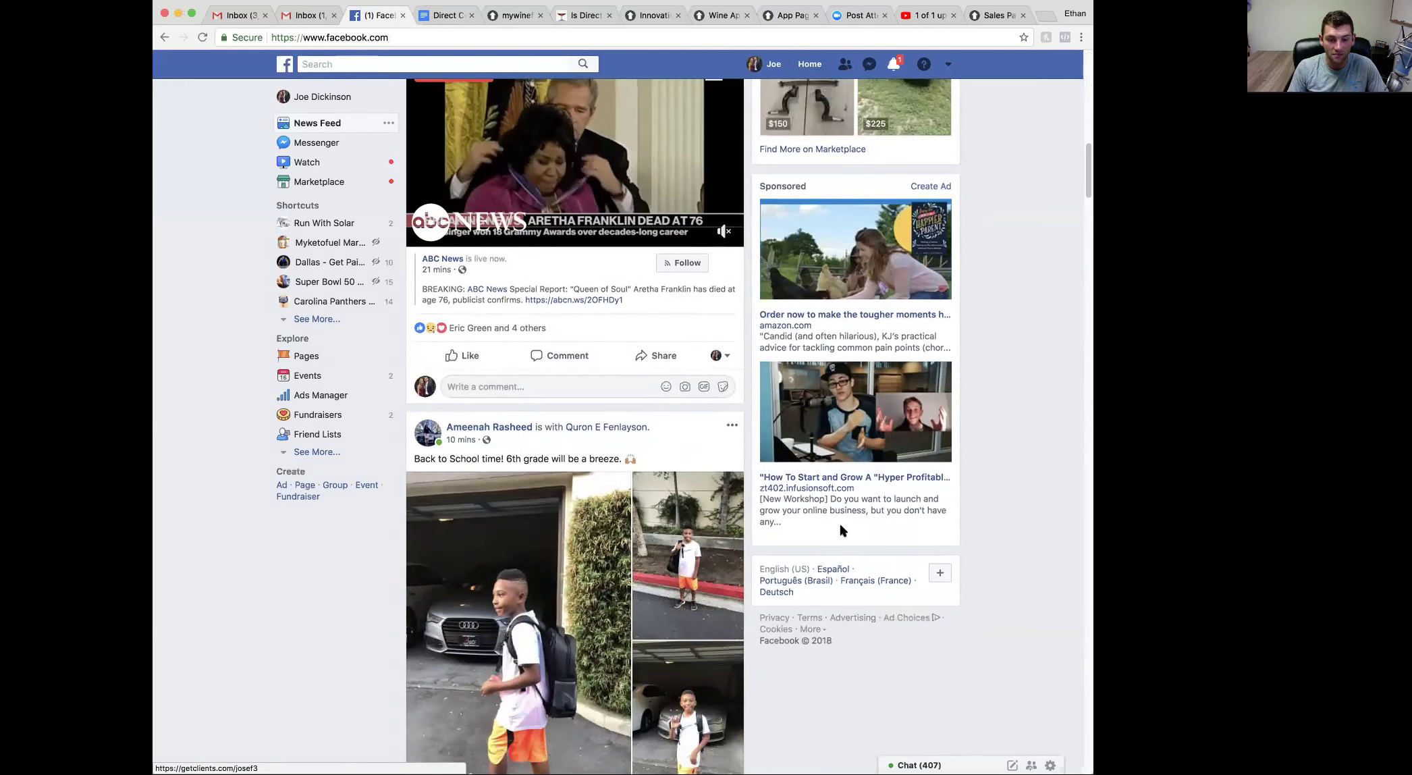
scroll(843, 531, "down", 8)
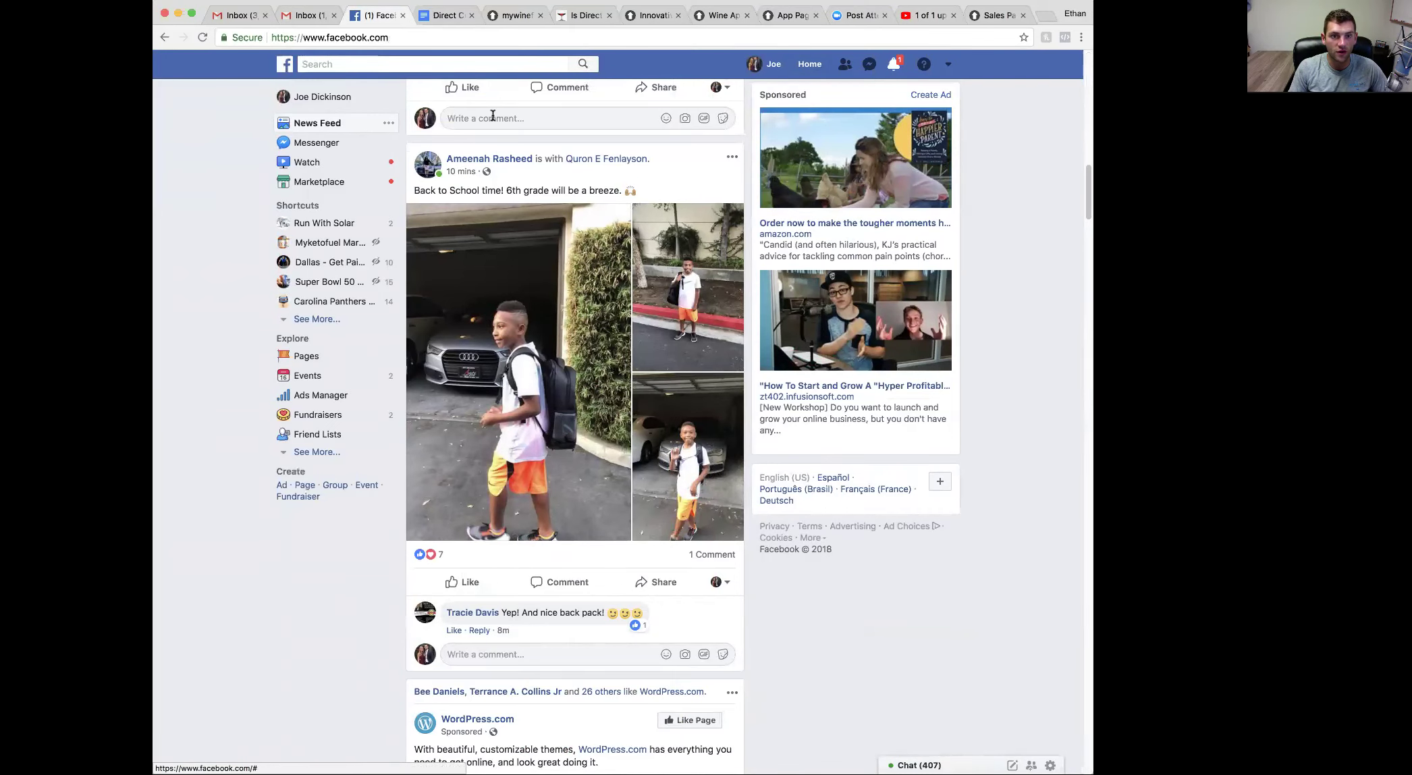
Reload the News Feed from the top, then return to the training document.
left_click(809, 64)
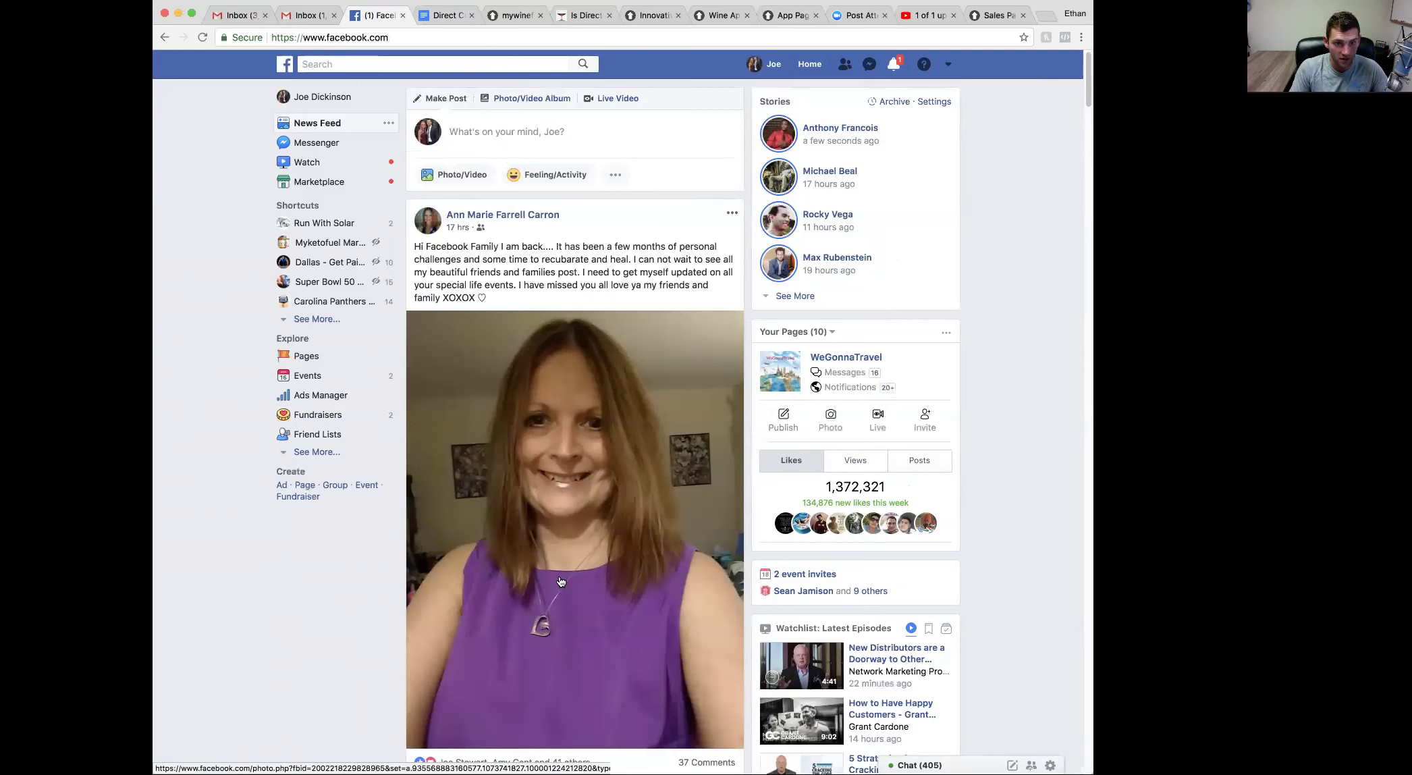
scroll(755, 427, "down", 5)
left_click(432, 16)
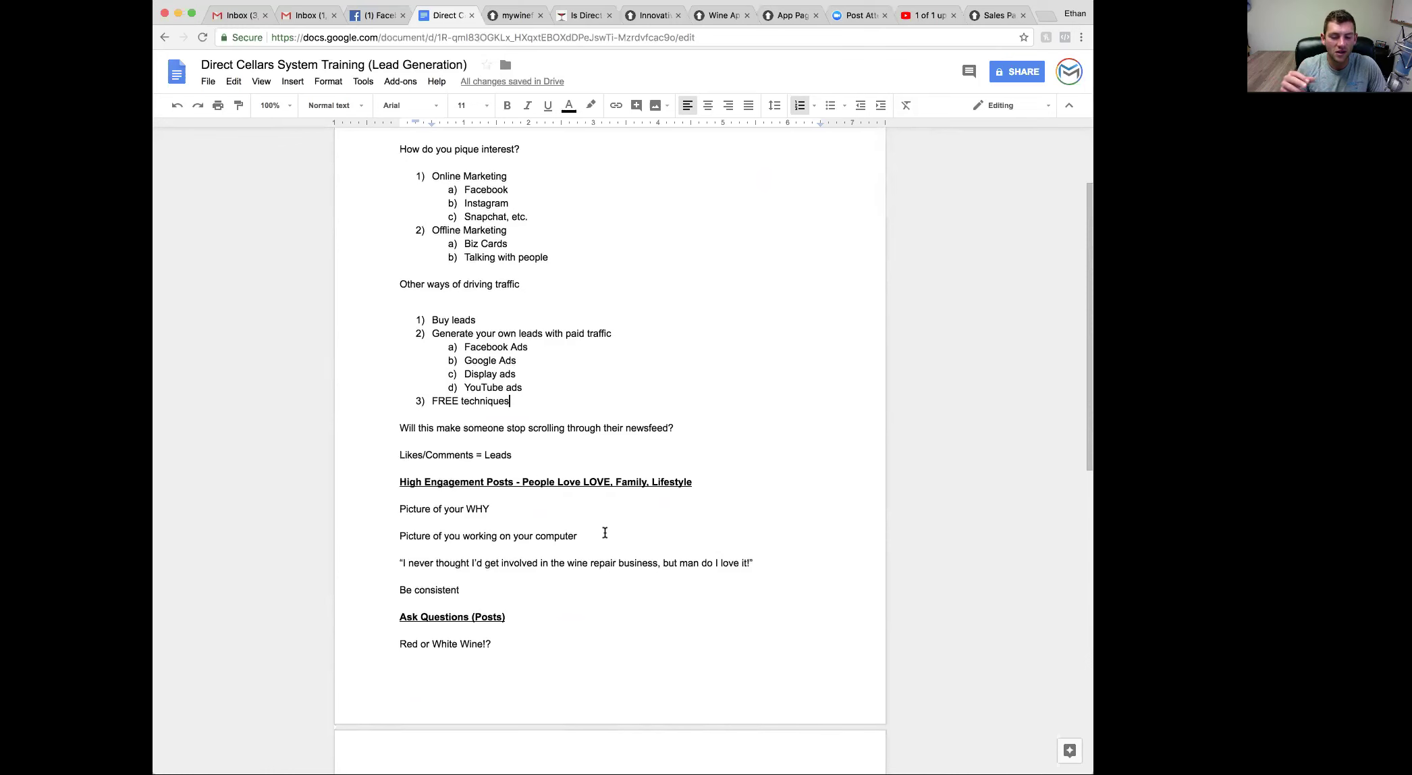
Scroll to the top of the Facebook feed and highlight the friend's welcome-back post as an example.
left_click(361, 16)
scroll(602, 301, "up", 5)
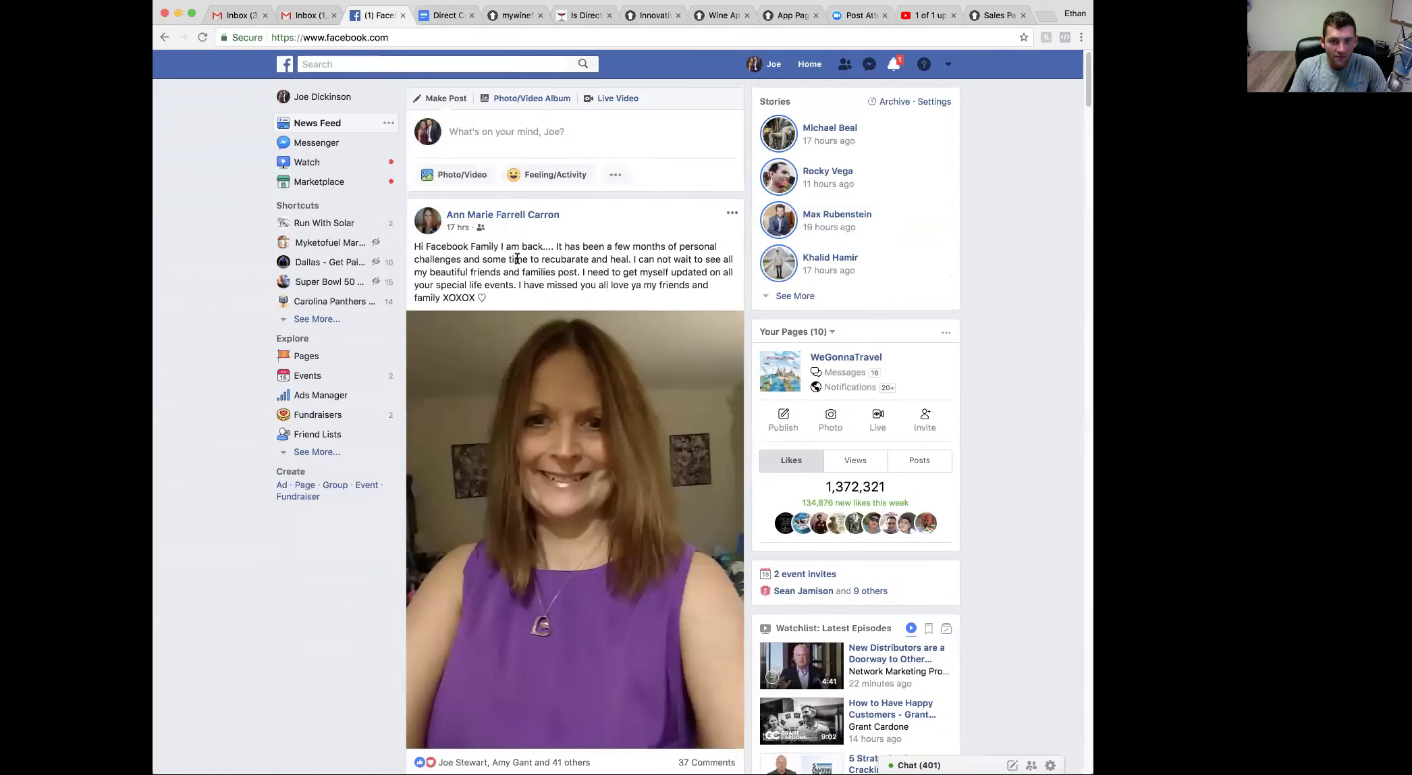
left_click_drag(506, 299, 417, 247)
left_click(417, 247)
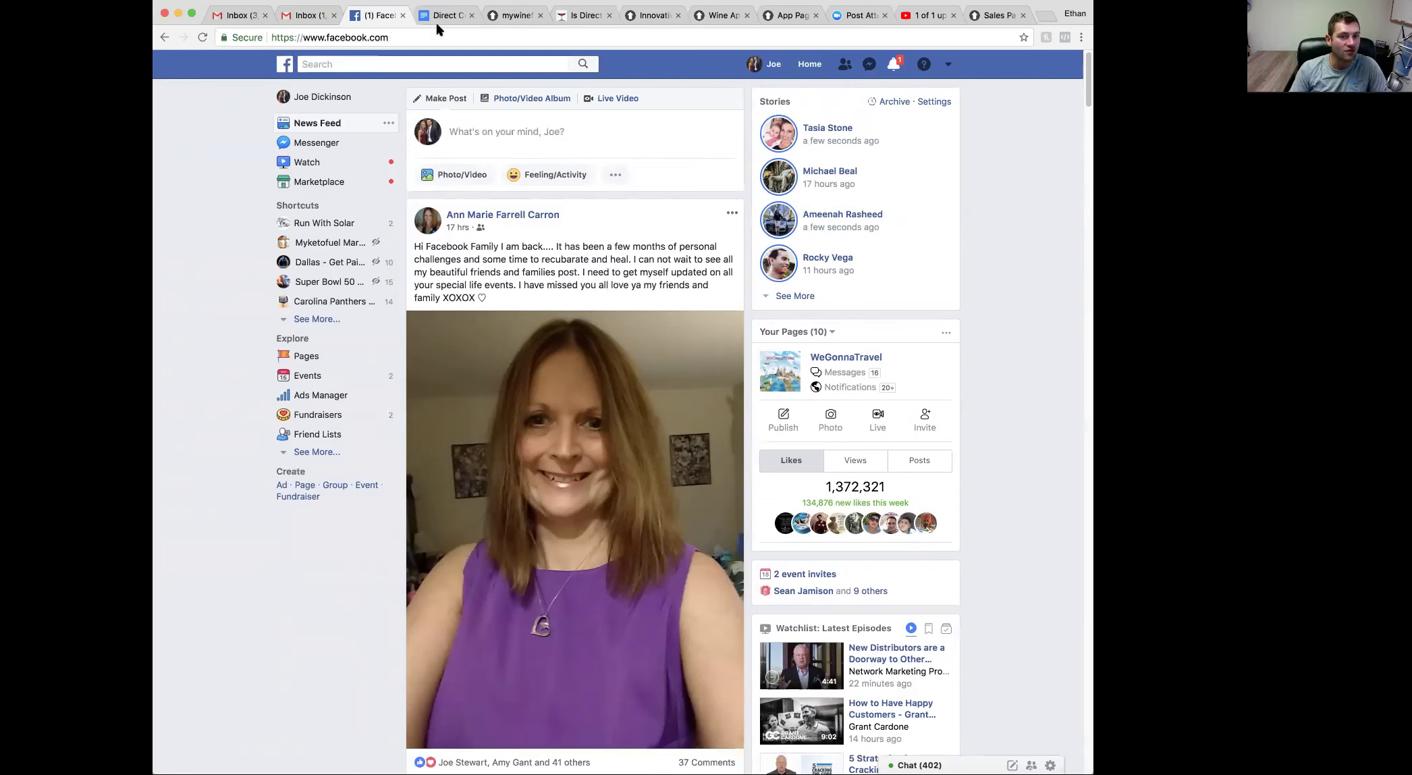
scroll(557, 388, "down", 1)
scroll(558, 388, "down", 1)
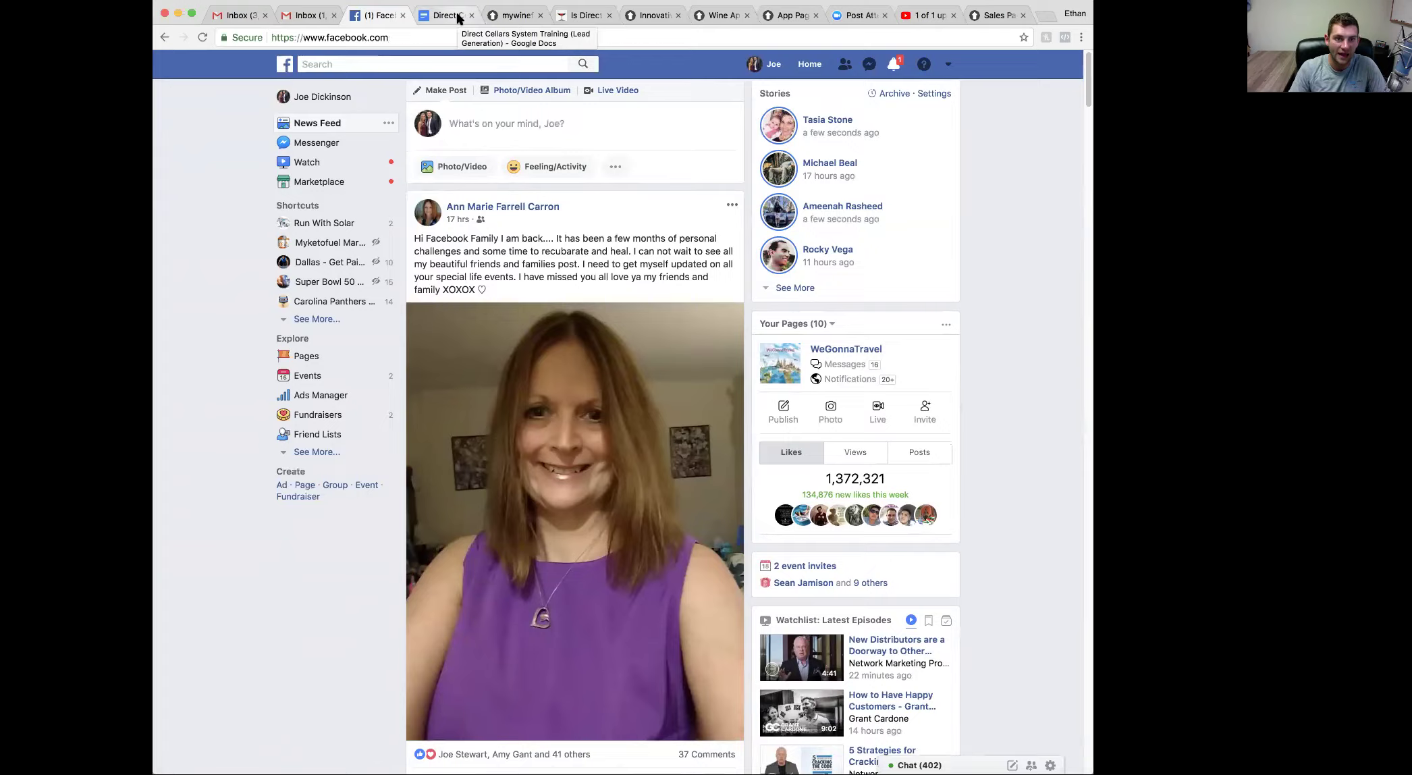
Delete the stray space after 'Likes/Comments = Leads' in the training document.
left_click(457, 18)
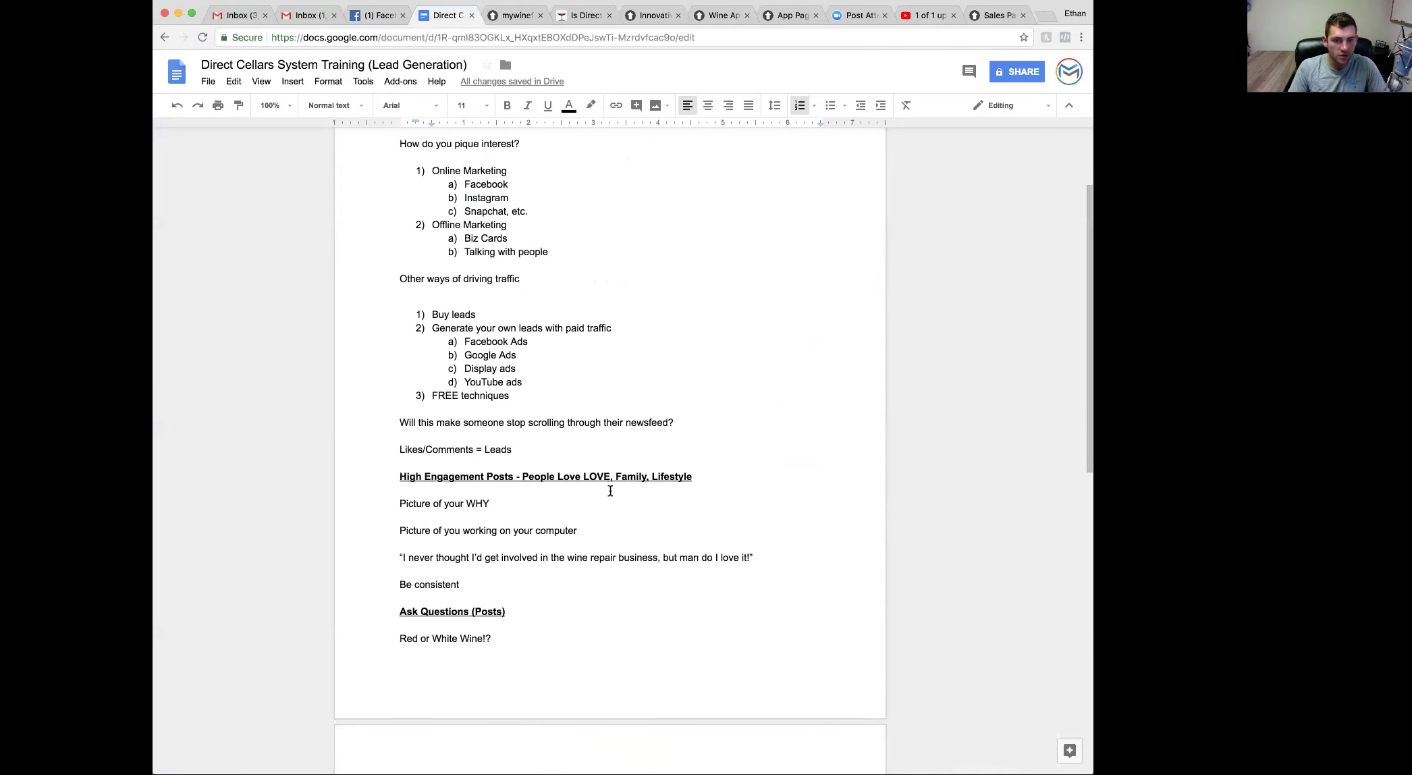
scroll(611, 489, "down", 3)
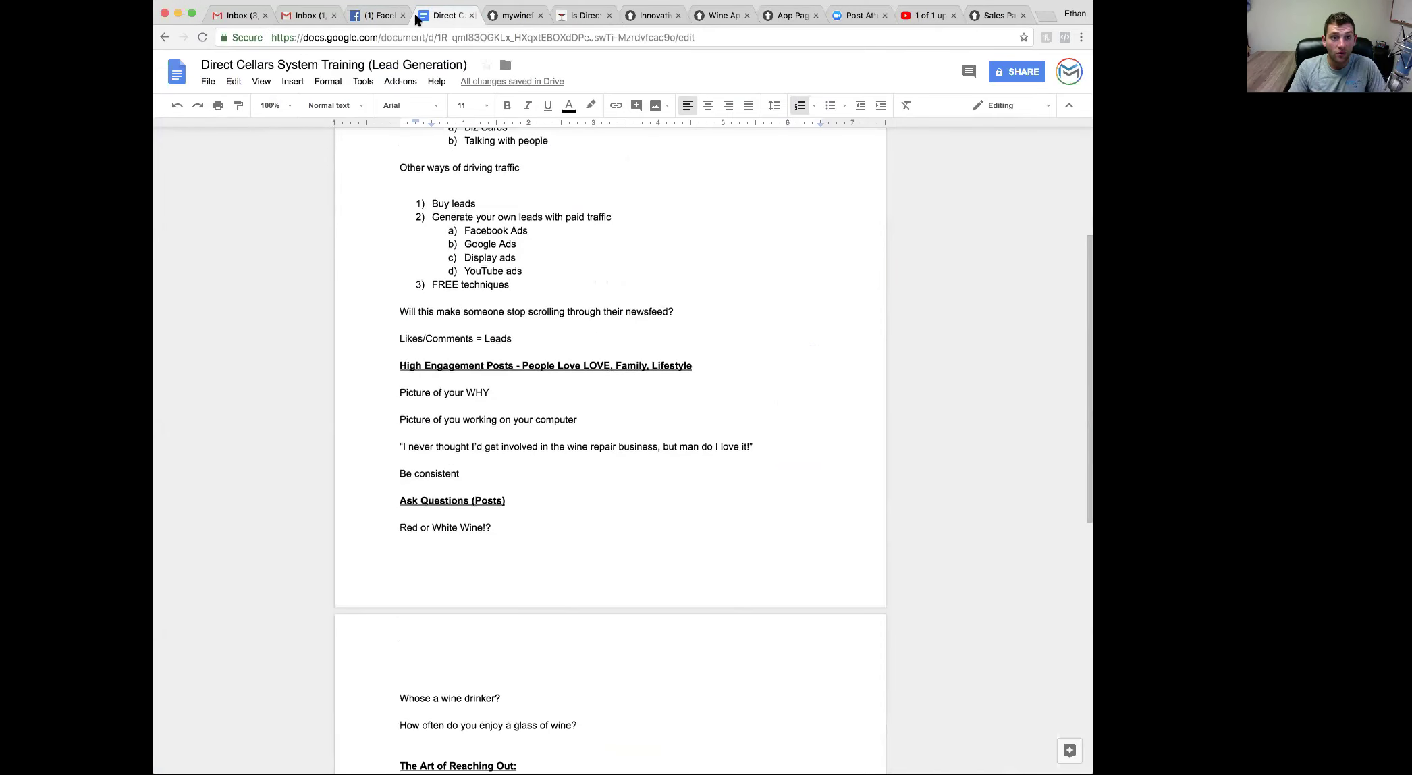
left_click(380, 19)
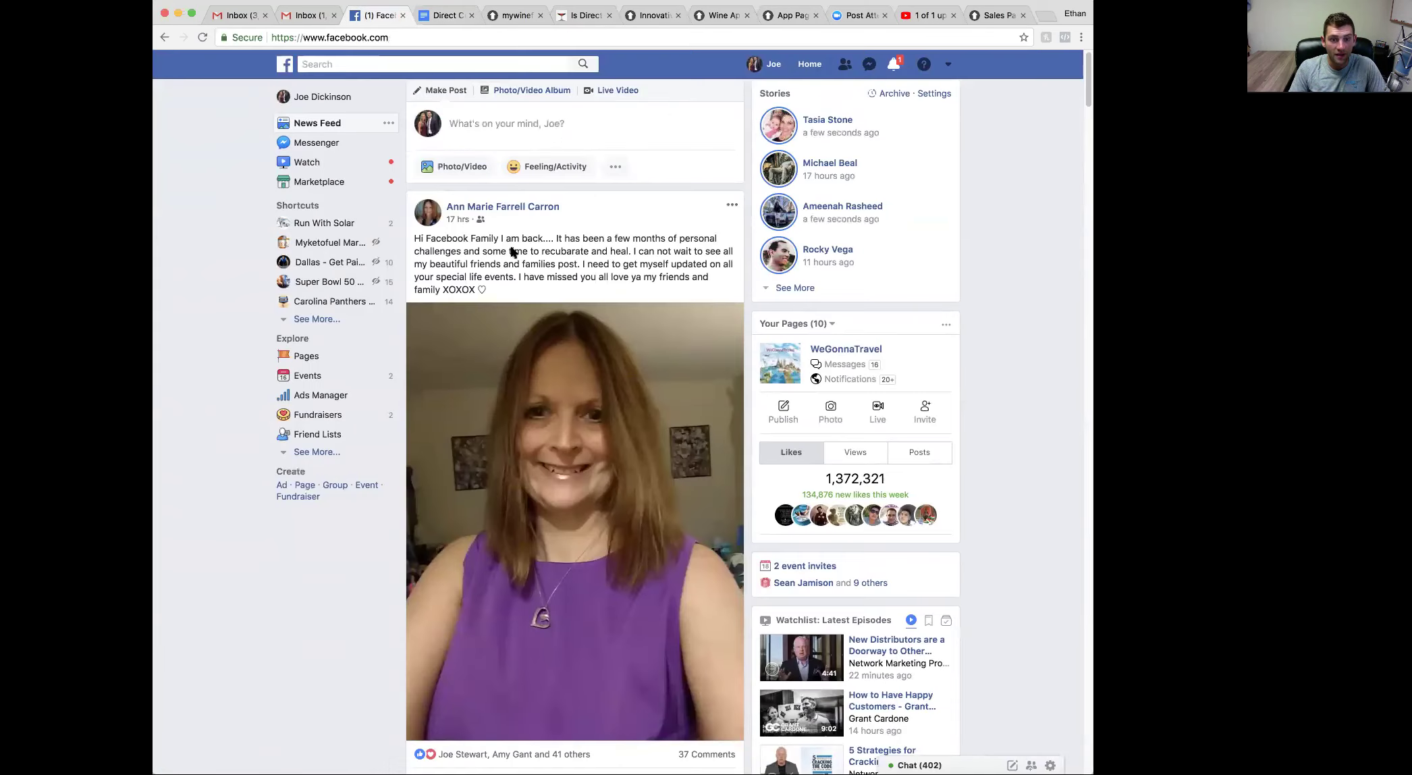
left_click(443, 13)
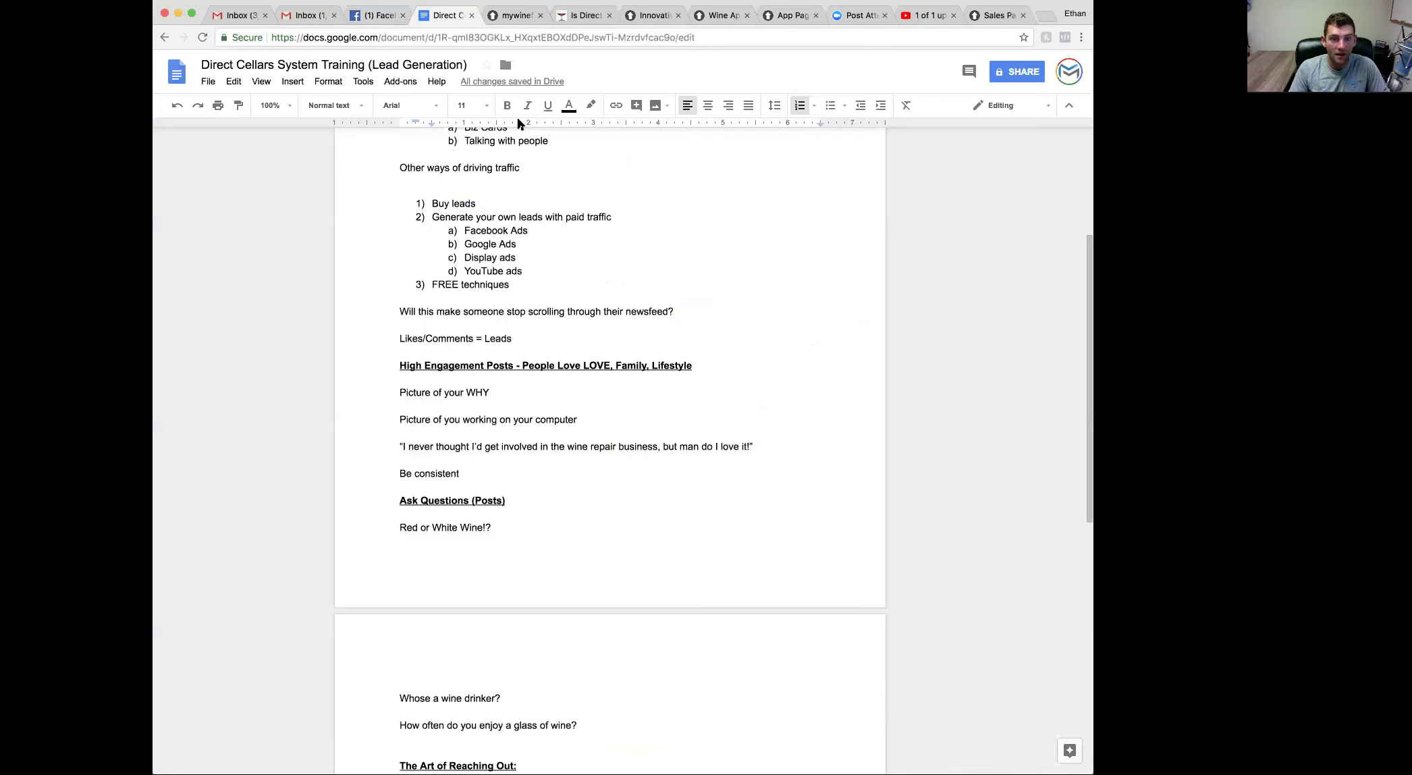
left_click_drag(517, 339, 399, 339)
double_click(536, 335)
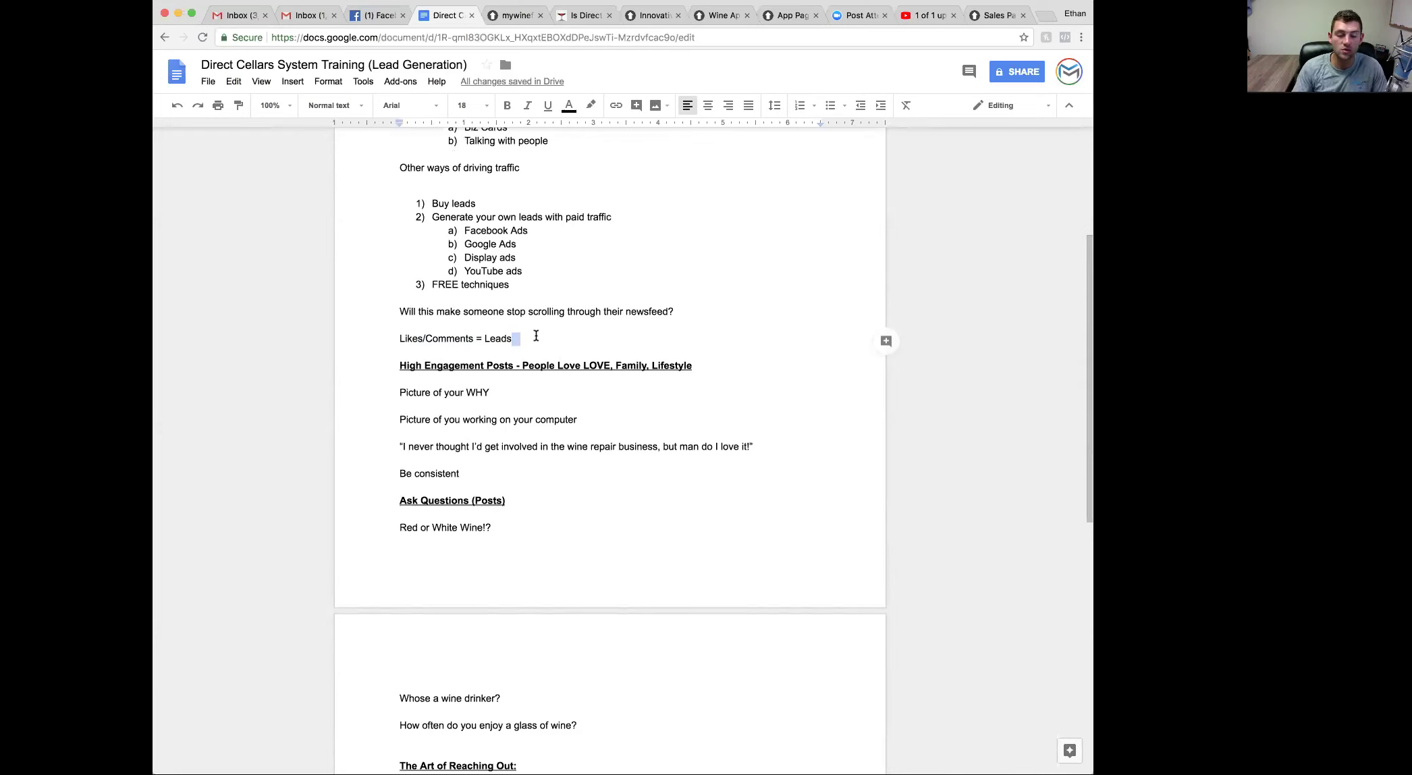
key("BackSpace")
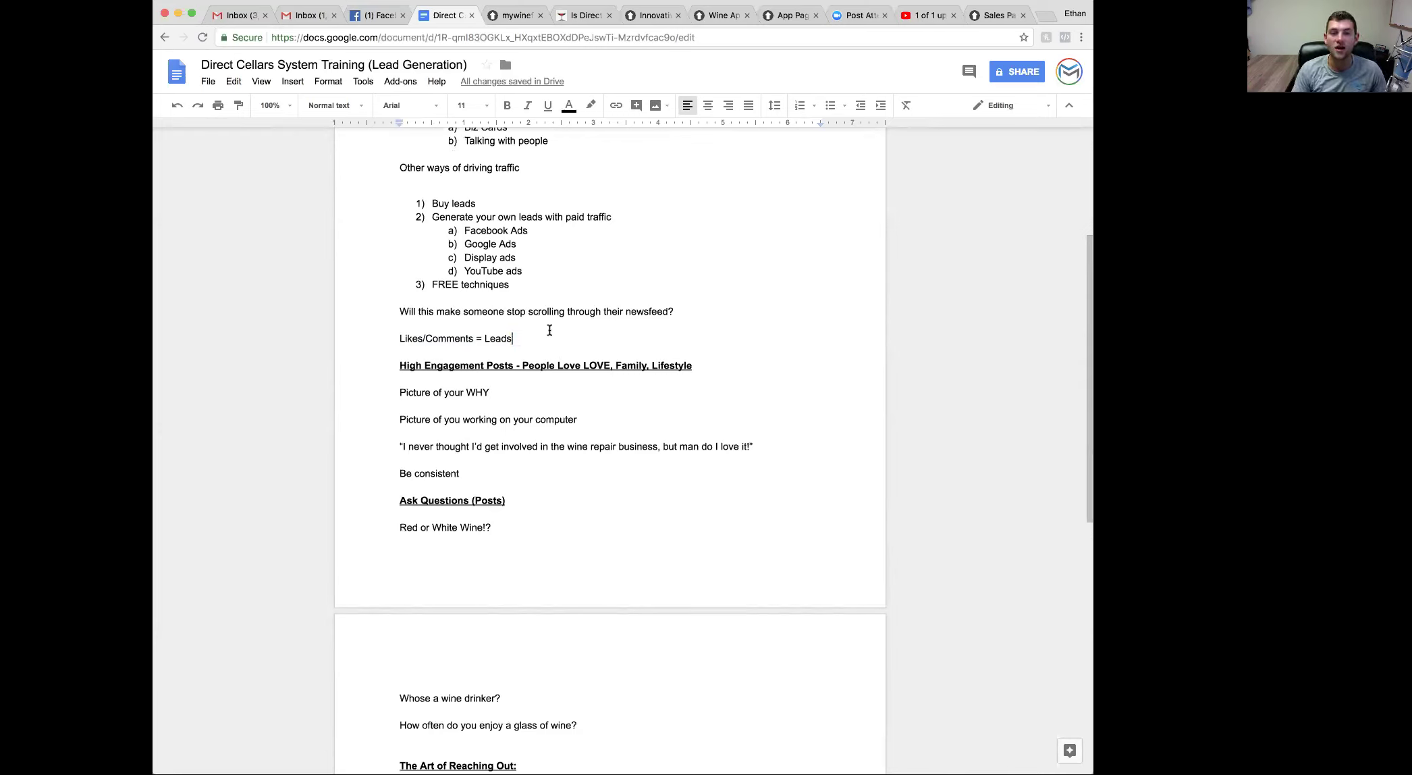
Review the Leads line and High Engagement Posts heading, comparing against the Facebook feed.
left_click(398, 327)
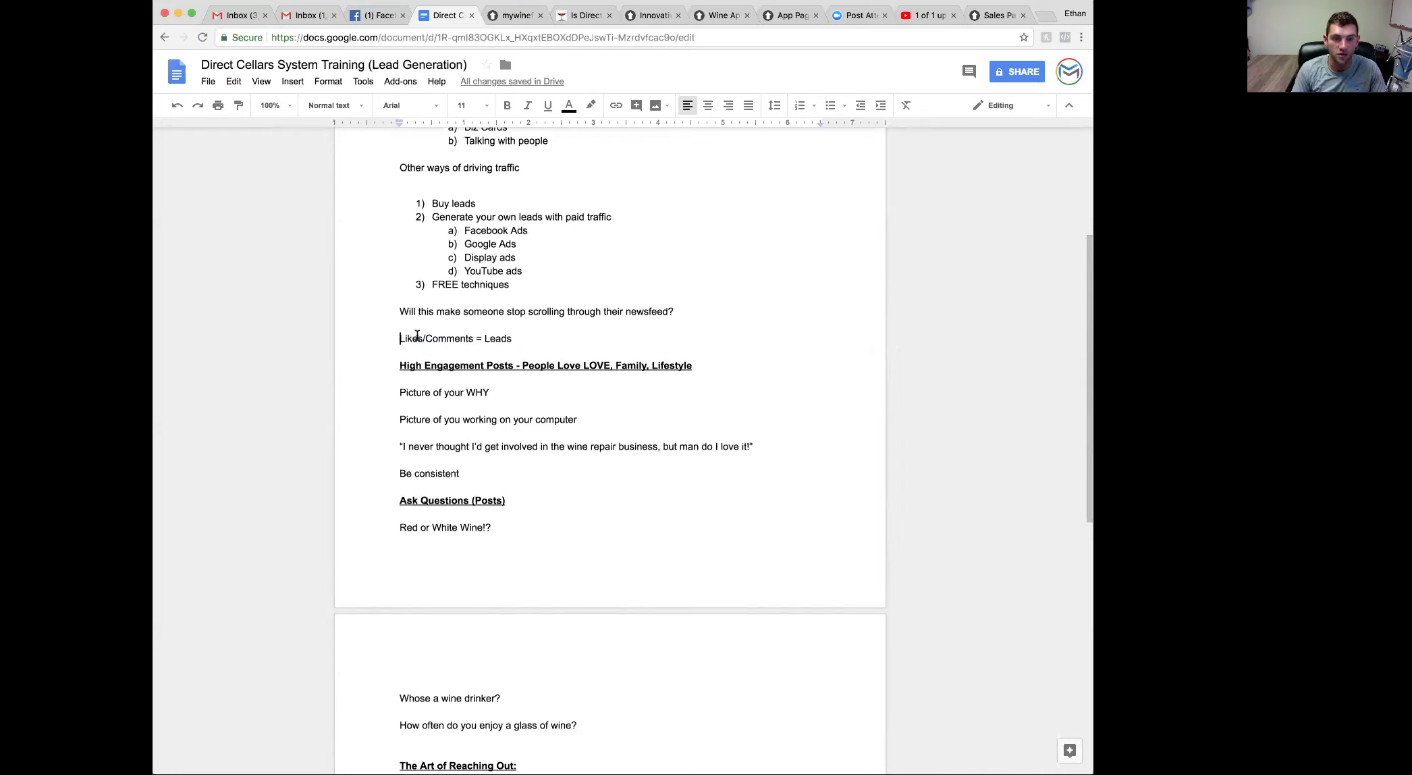
triple_click(527, 332)
left_click(517, 339)
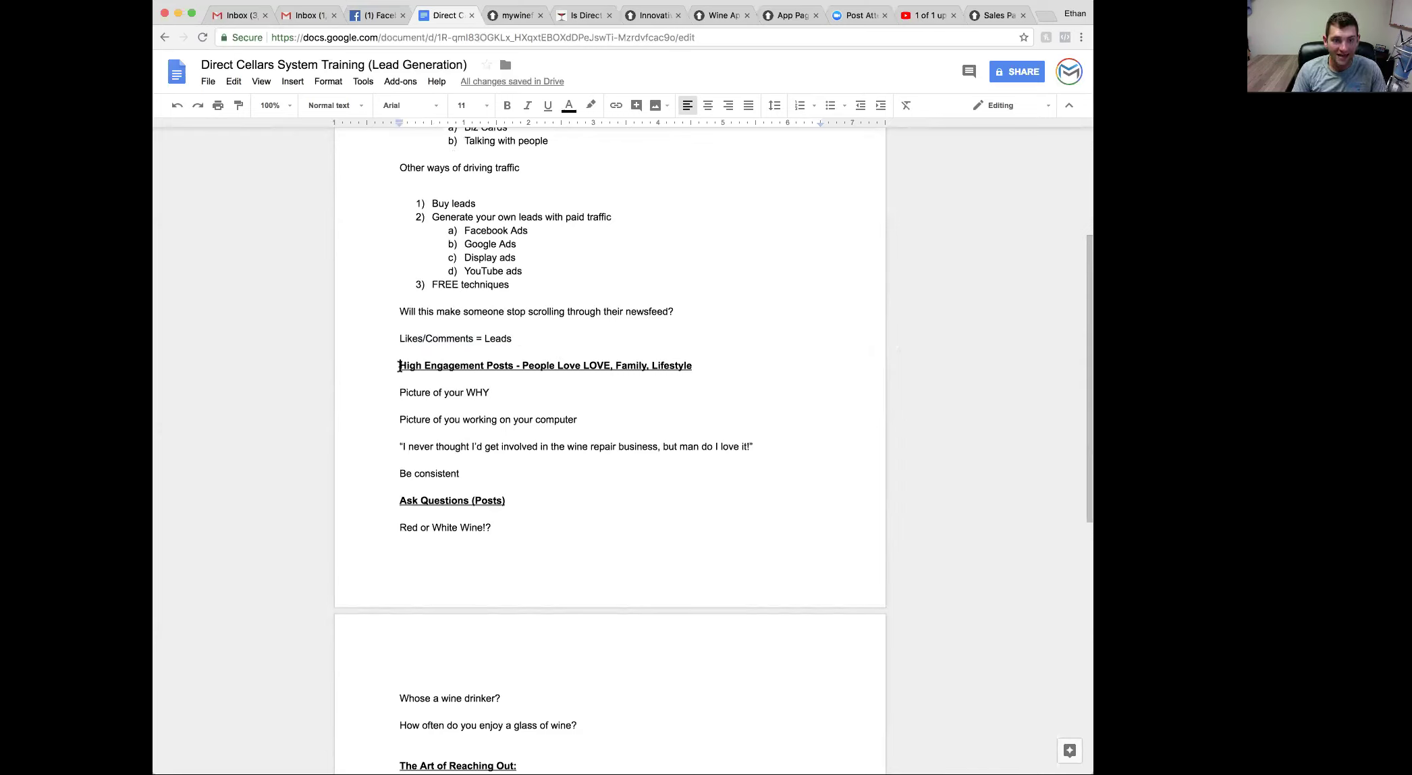
left_click_drag(399, 365, 702, 367)
left_click(702, 367)
left_click(391, 15)
left_click(444, 15)
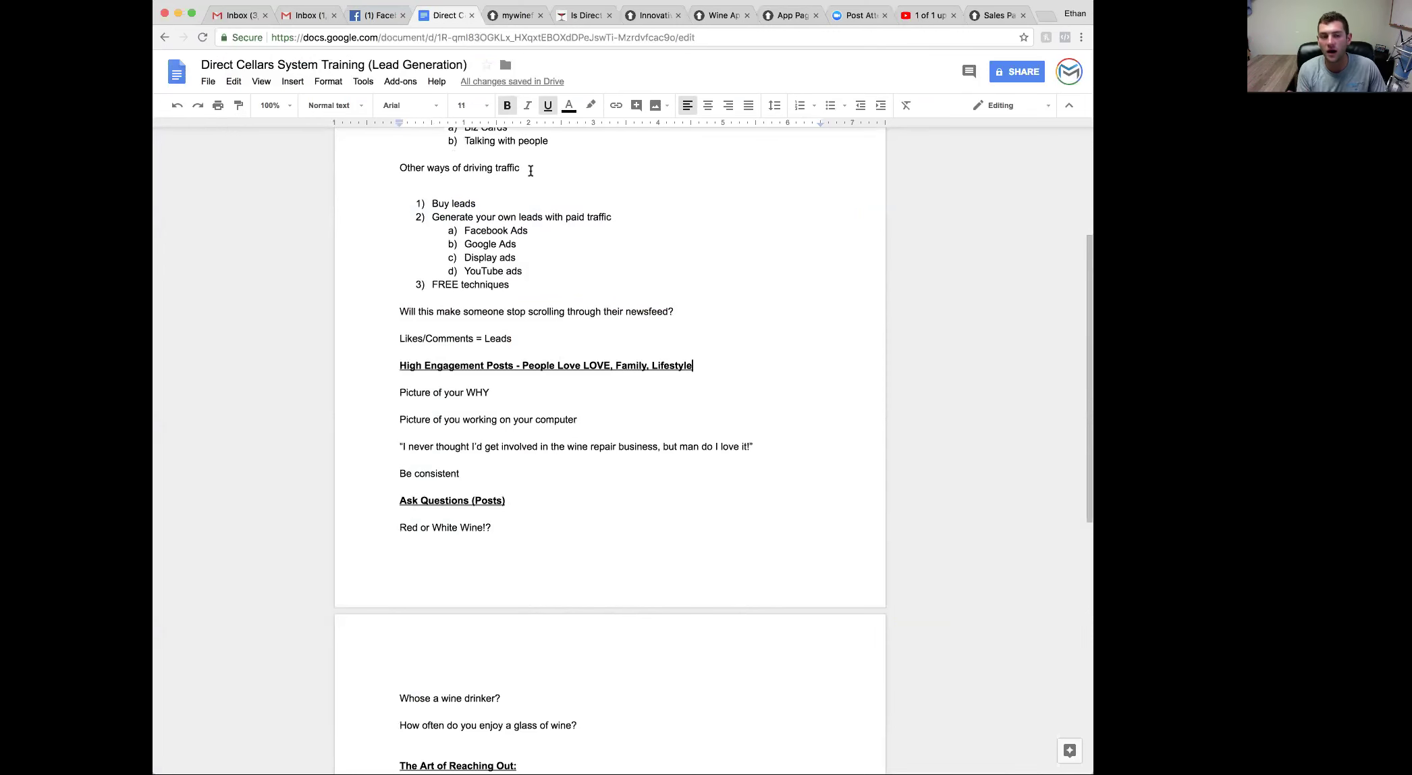
left_click(374, 17)
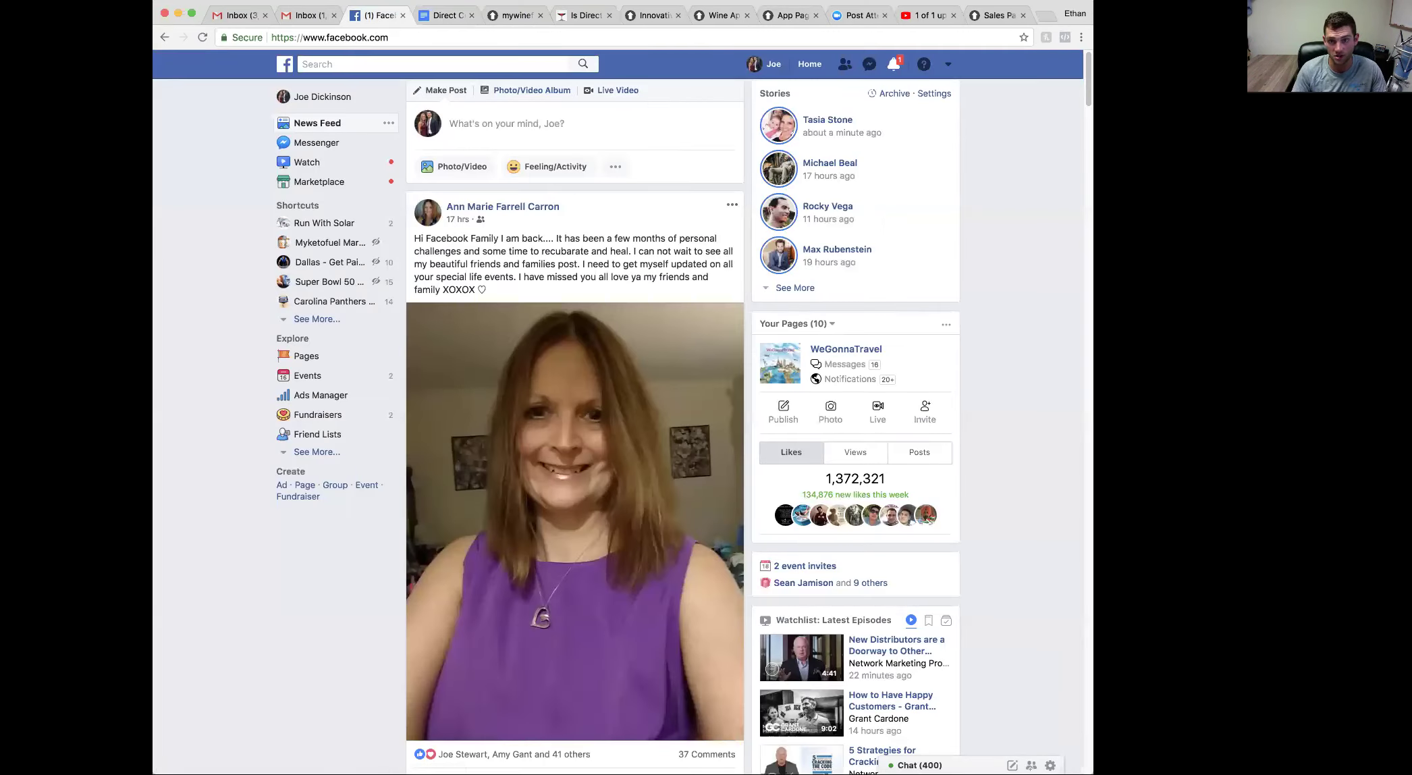
left_click(444, 15)
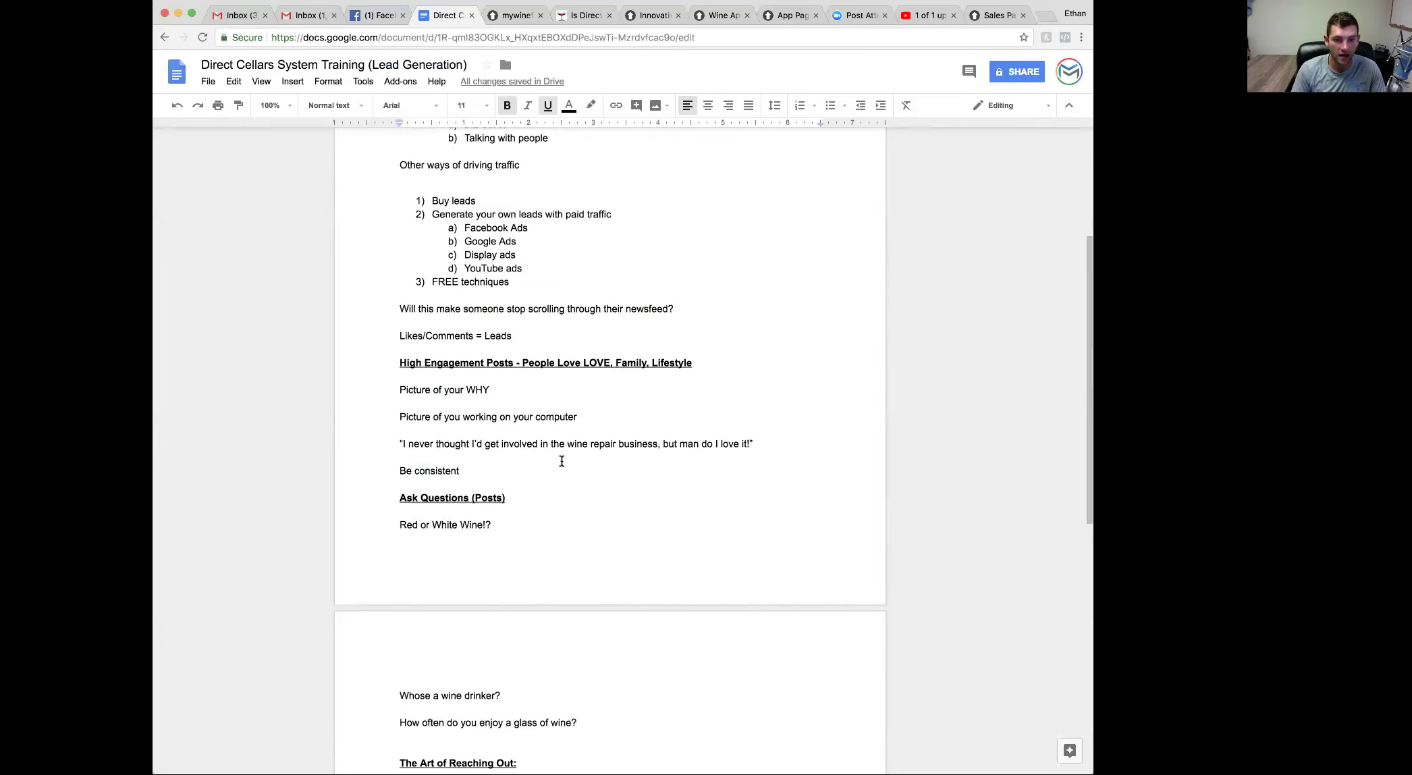
Remove the word 'repair' from the wine business quote.
left_click(553, 469)
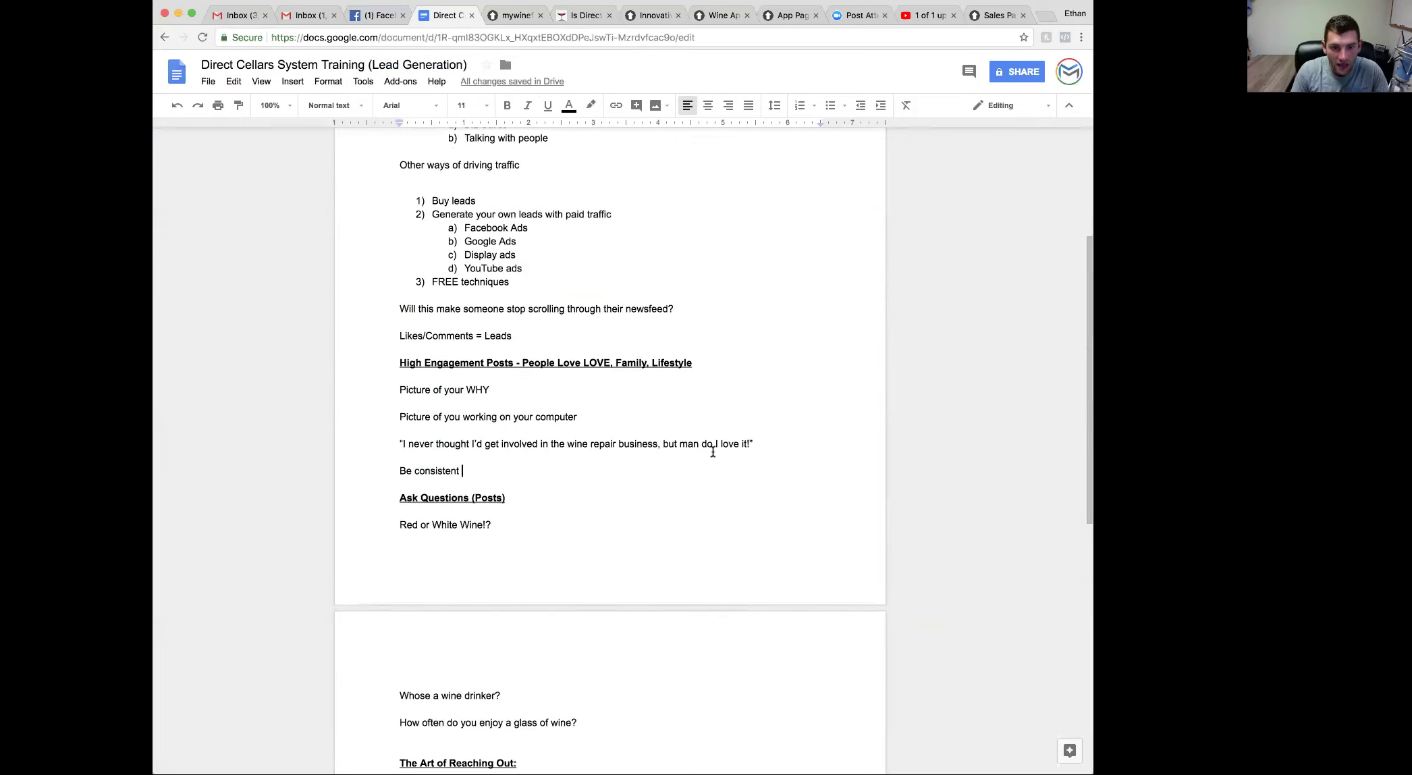
double_click(603, 444)
key("BackSpace")
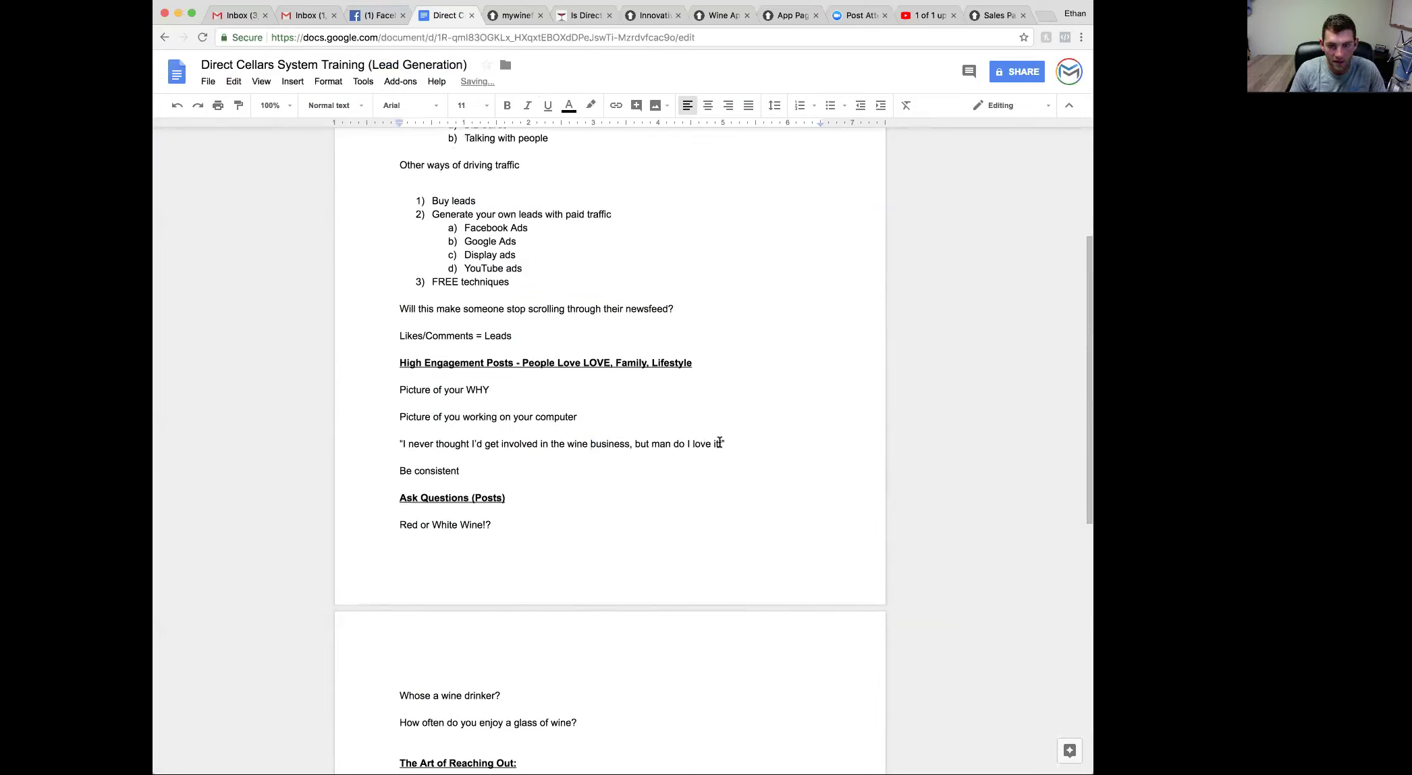
left_click_drag(720, 444, 729, 444)
left_click_drag(399, 444, 730, 442)
left_click(681, 479)
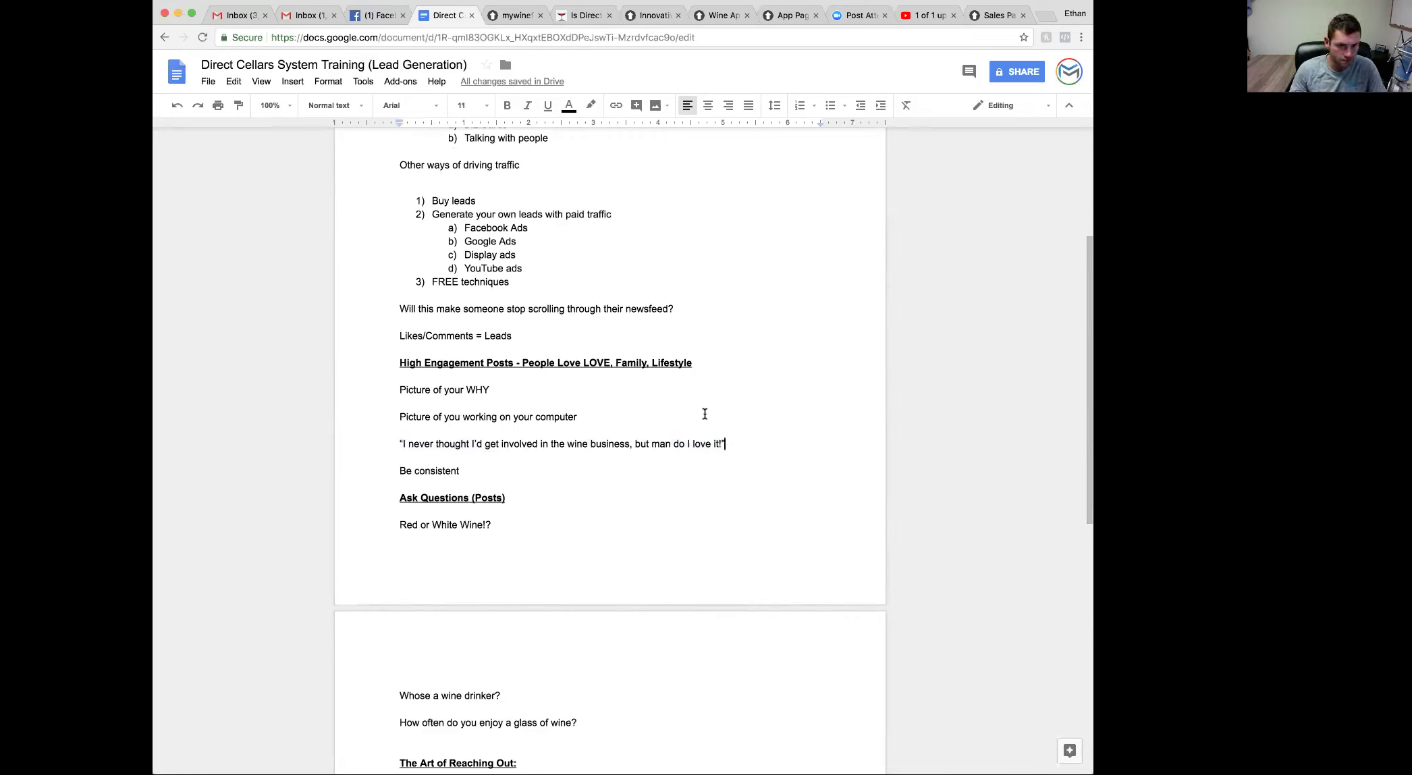
scroll(661, 463, "down", 1)
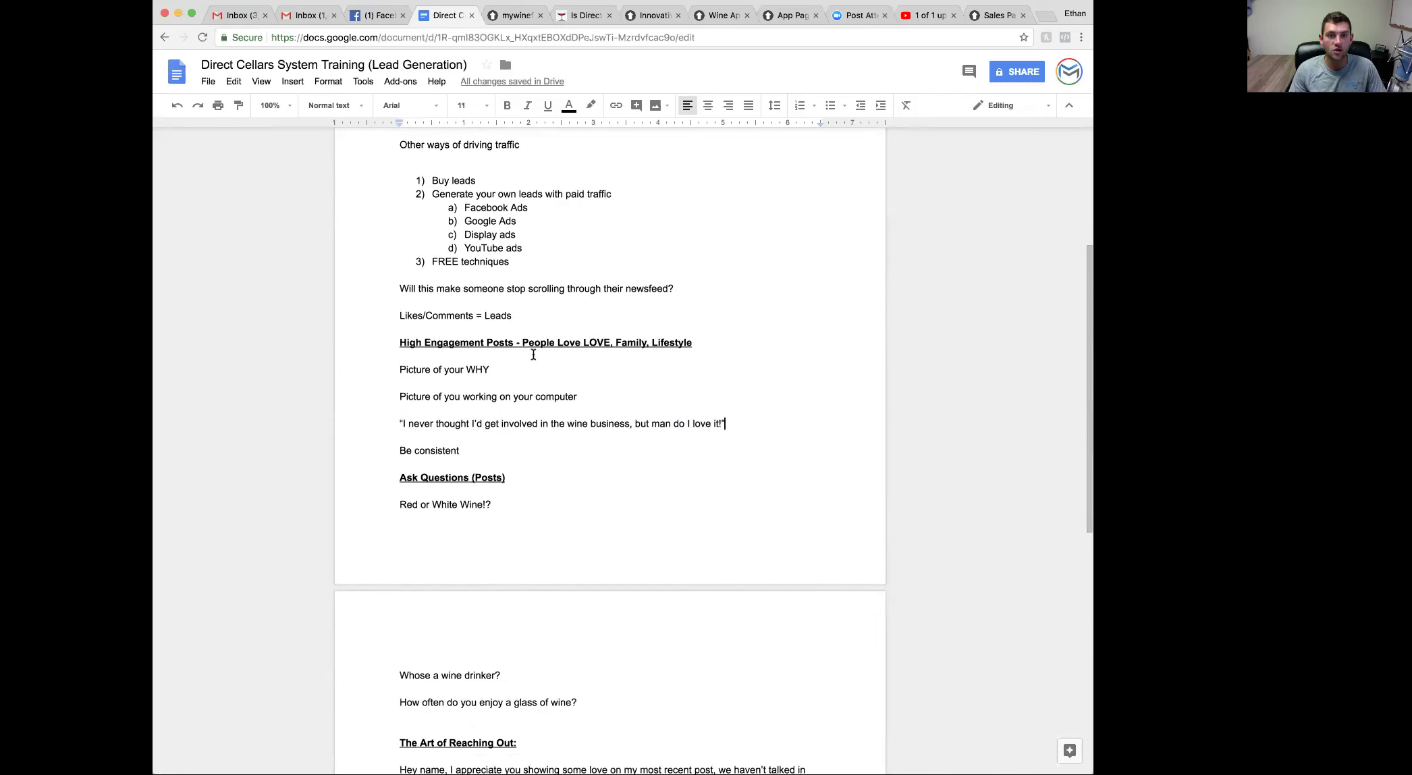
On your Facebook profile, draft the post 'Red or white wine!?' with a purple background.
left_click(373, 15)
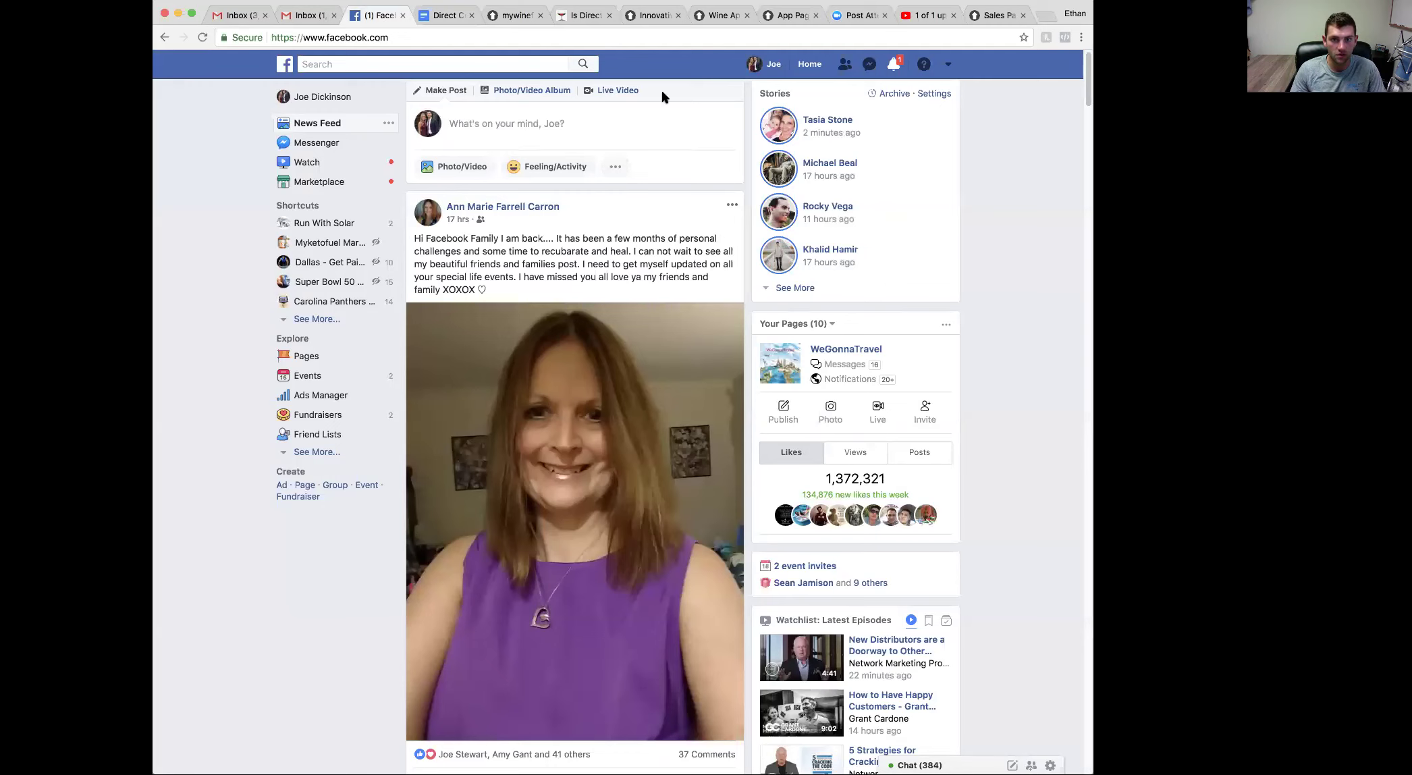
left_click(762, 61)
left_click(668, 372)
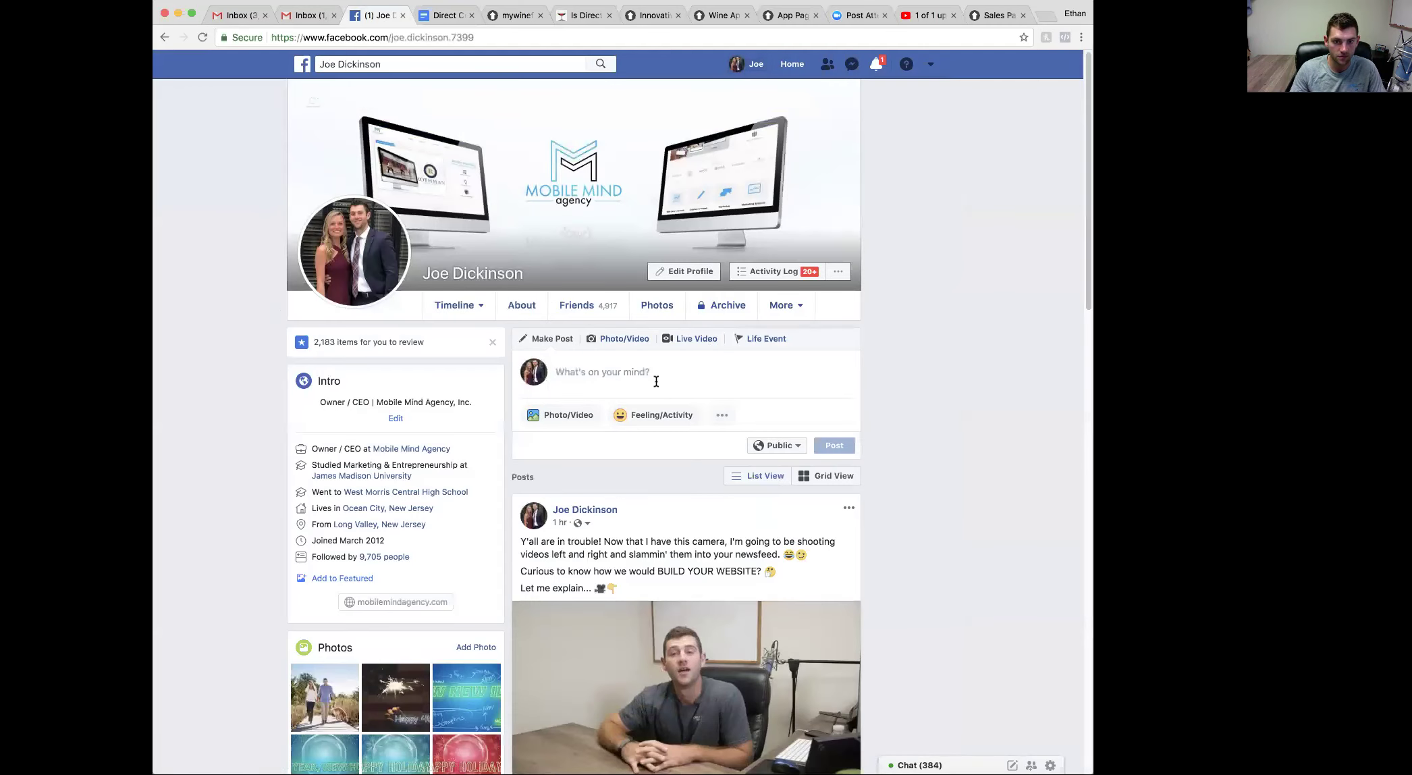
type("Red or white wine!?")
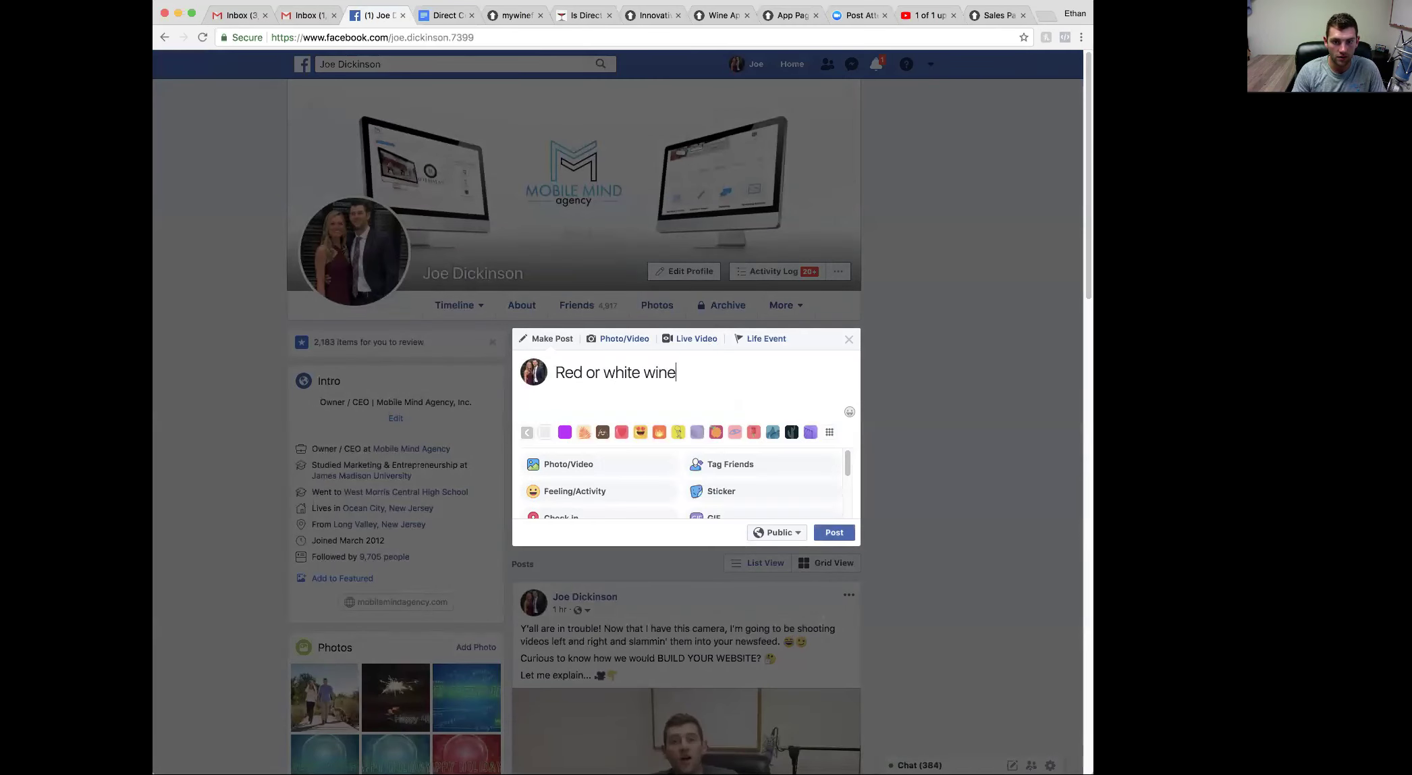
left_click(564, 431)
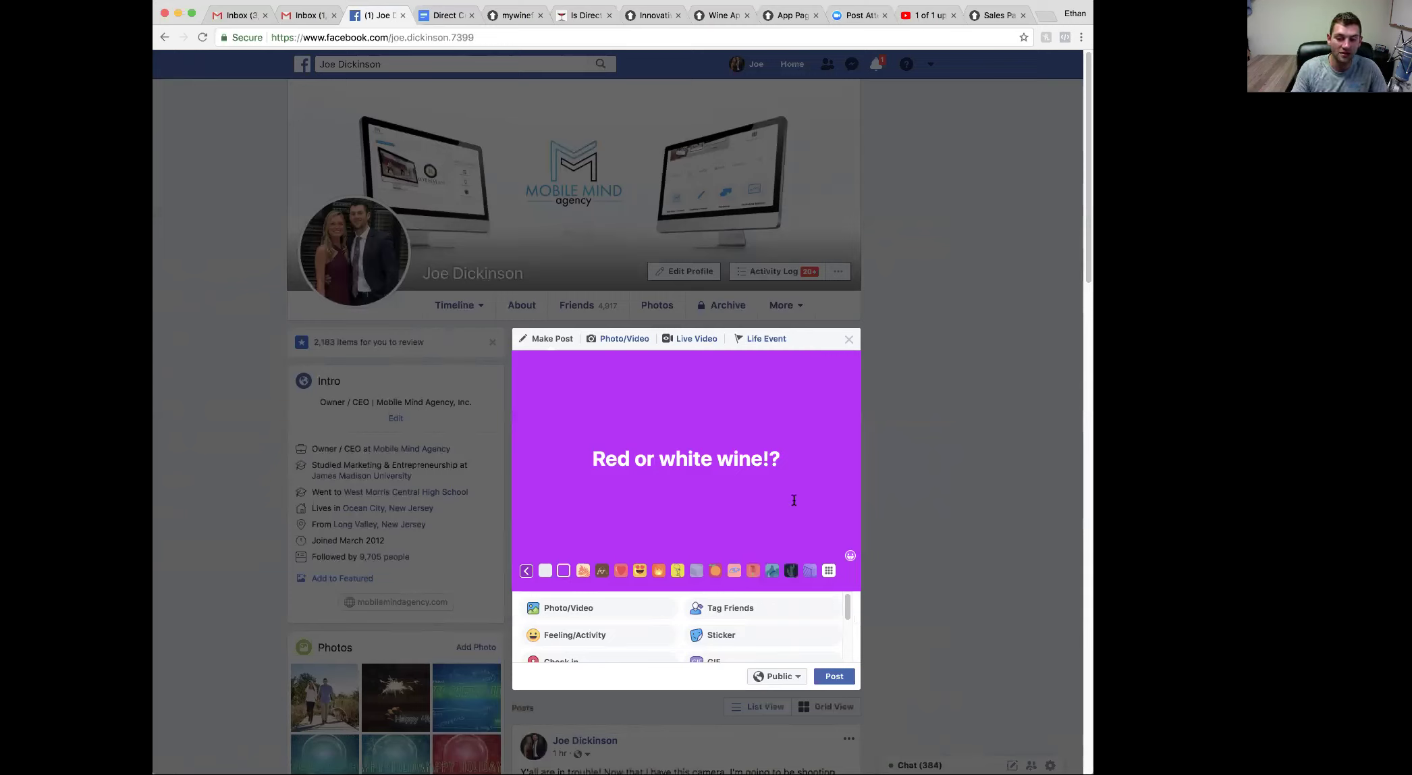
Find the 'Red or White Wine!?' example under Ask Questions in the training document.
left_click(446, 17)
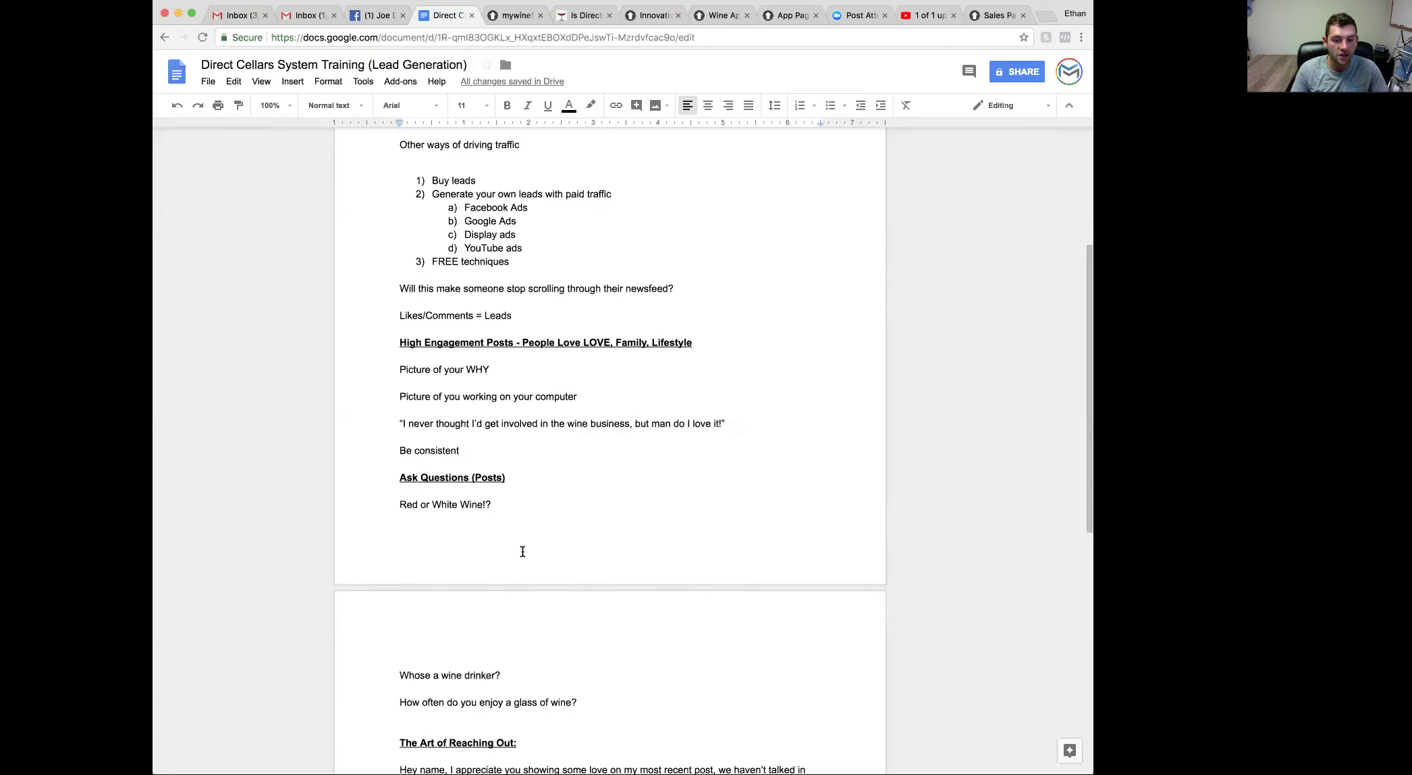
left_click_drag(500, 668, 432, 670)
left_click(545, 696)
scroll(545, 696, "down", 1)
left_click(594, 676)
scroll(537, 695, "down", 2)
left_click(476, 455)
Flip through the MyWineFunnel dashboard and wine opportunity landing page, then return to Ask Questions.
left_click(514, 16)
left_click(437, 19)
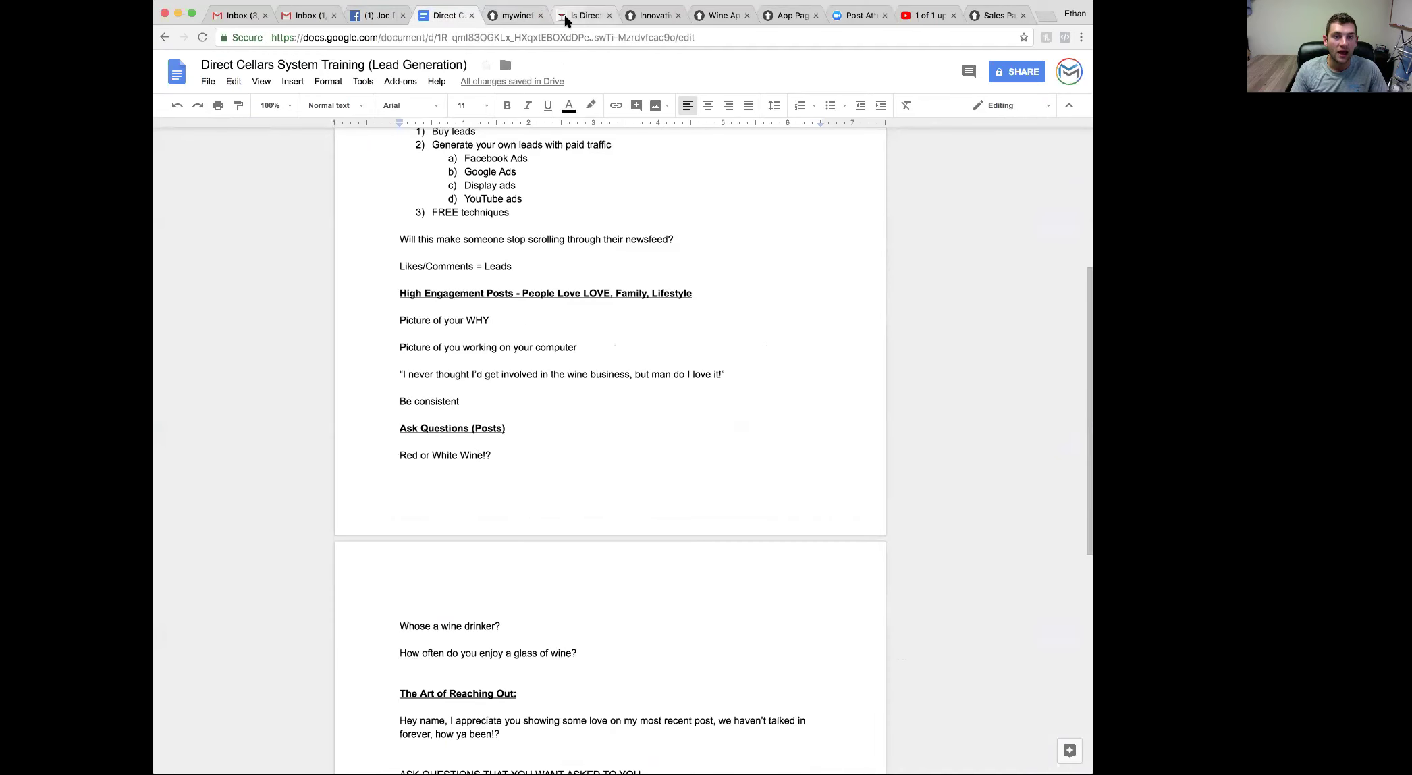
left_click(559, 19)
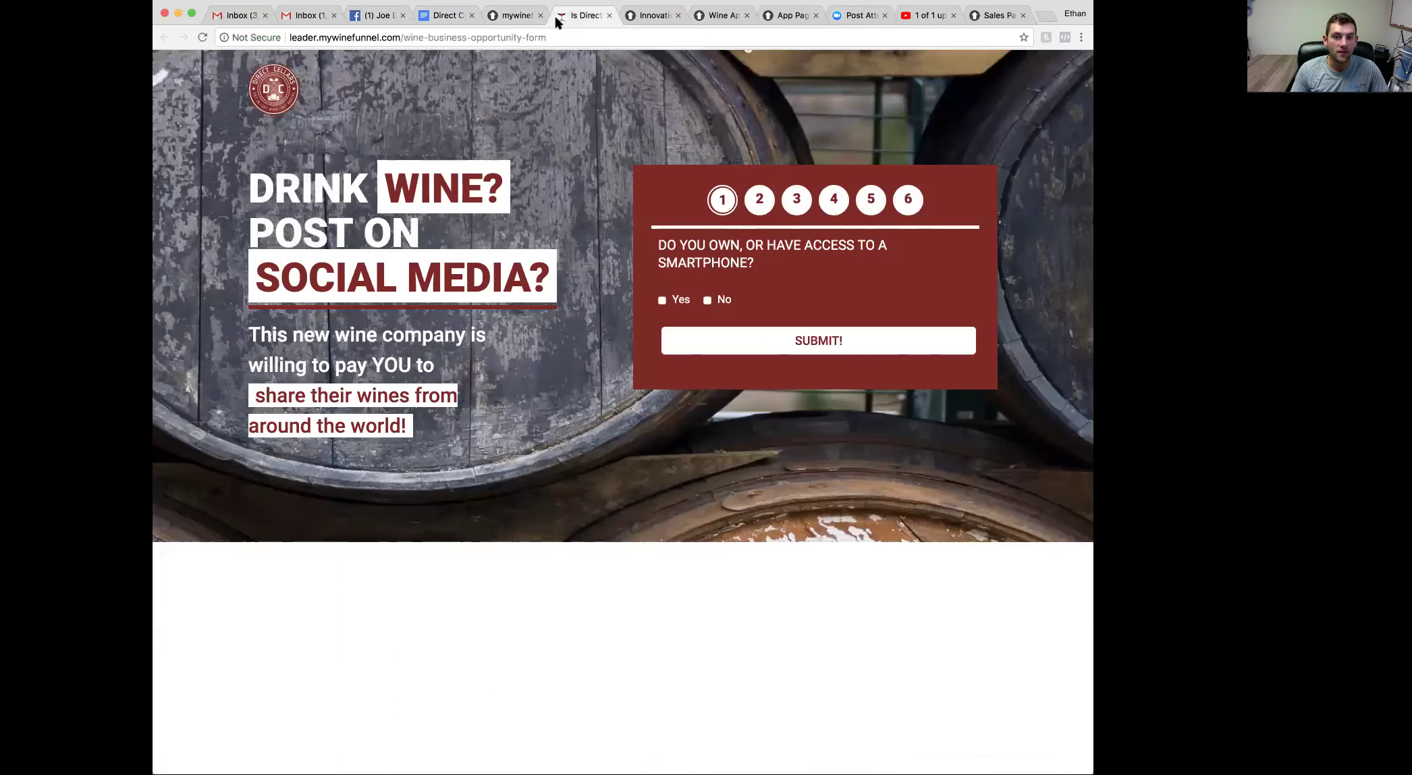
left_click(442, 15)
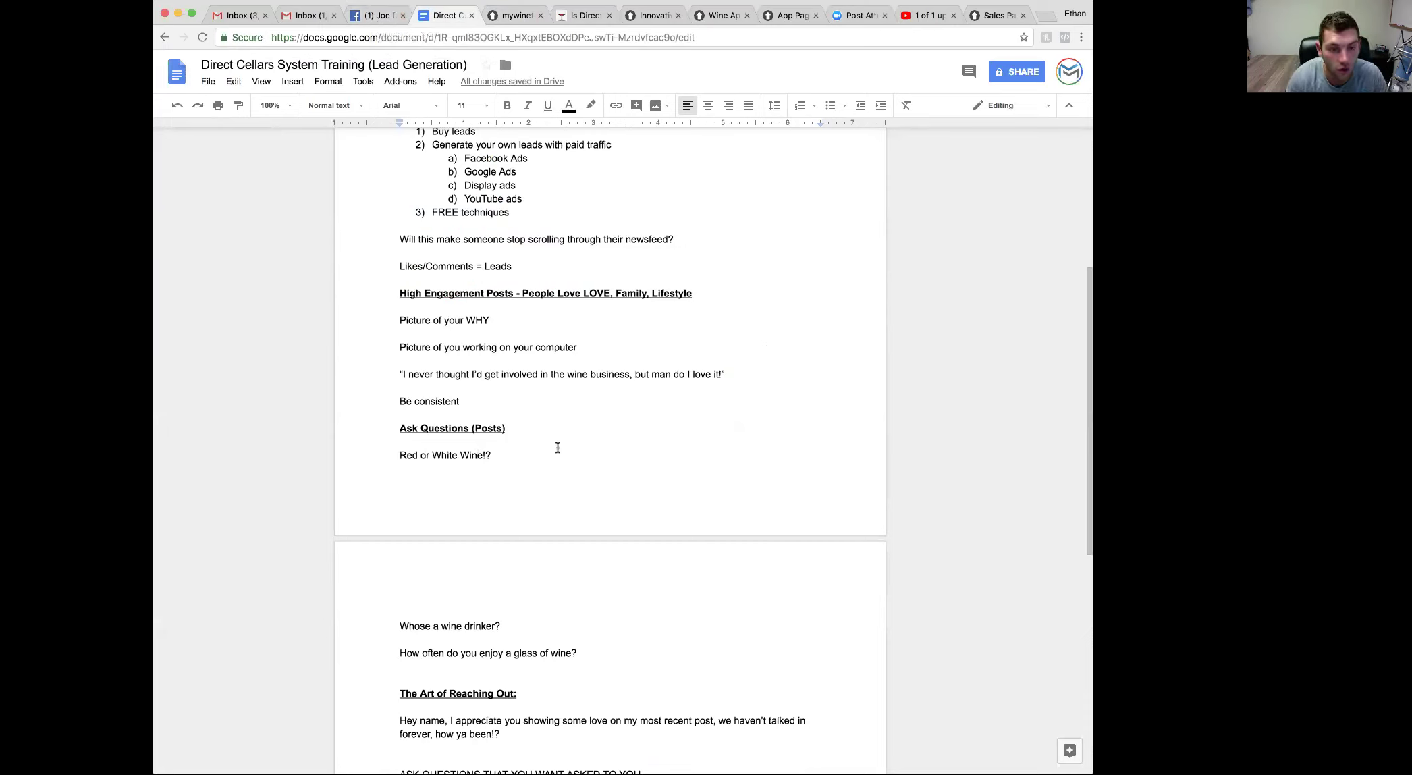
double_click(555, 448)
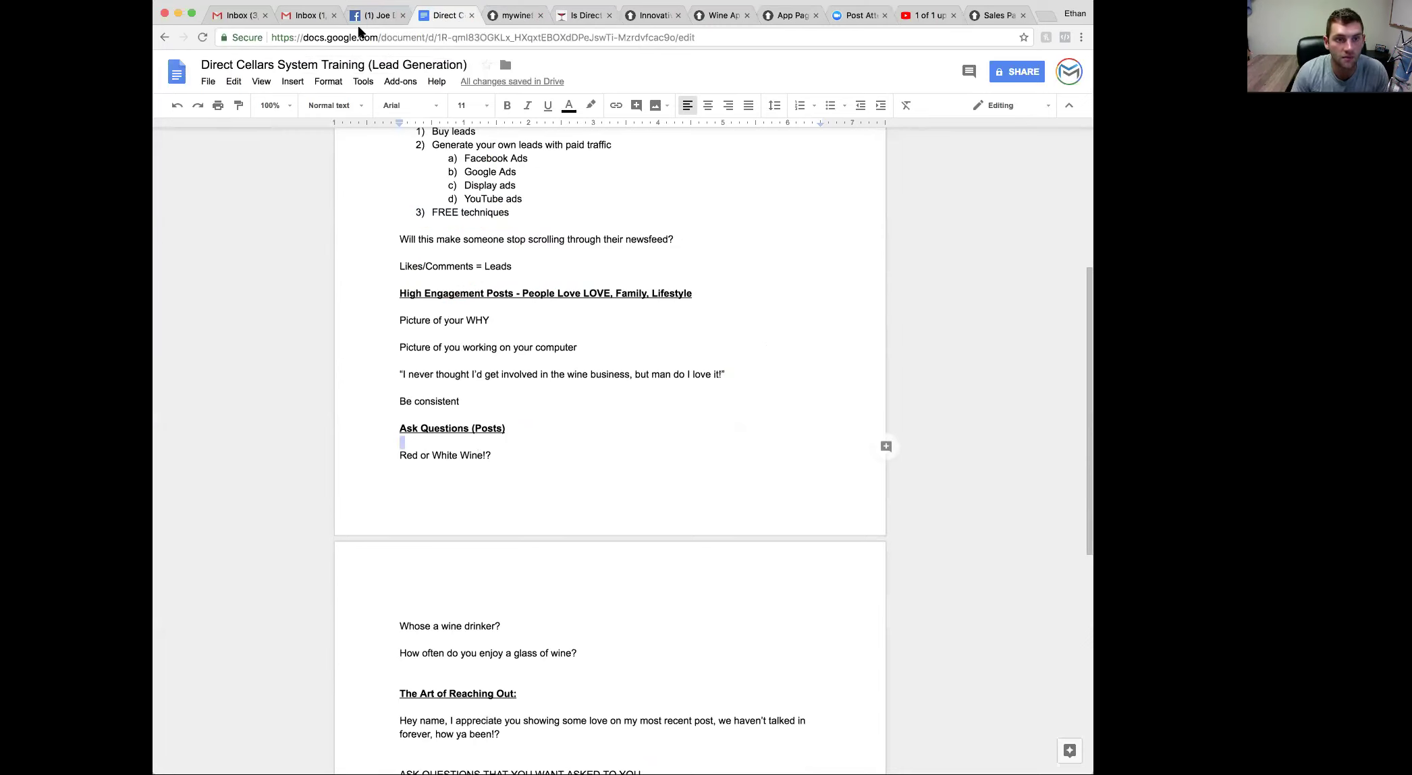
Reopen the purple Facebook draft and highlight its 'Red or white wine!?' text.
left_click(369, 15)
left_click(848, 339)
left_click_drag(696, 379, 625, 351)
left_click(629, 367)
left_click(850, 340)
left_click(637, 368)
left_click_drag(782, 476, 493, 429)
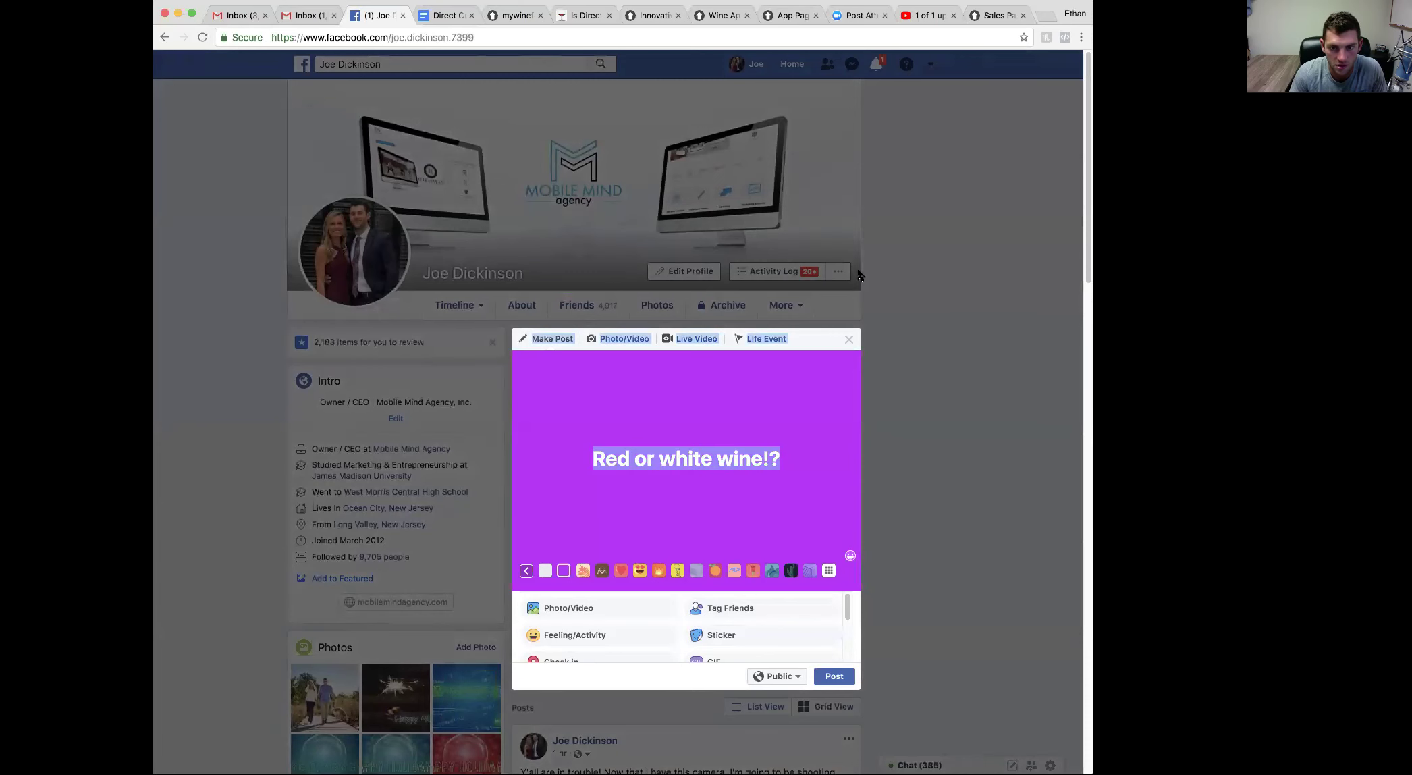
Discard the purple draft by reloading facebook.com, then go to your profile.
left_click(848, 340)
key("super+l")
type("fae")
key("BackSpace")
type("ce")
key("Return")
left_click(887, 196)
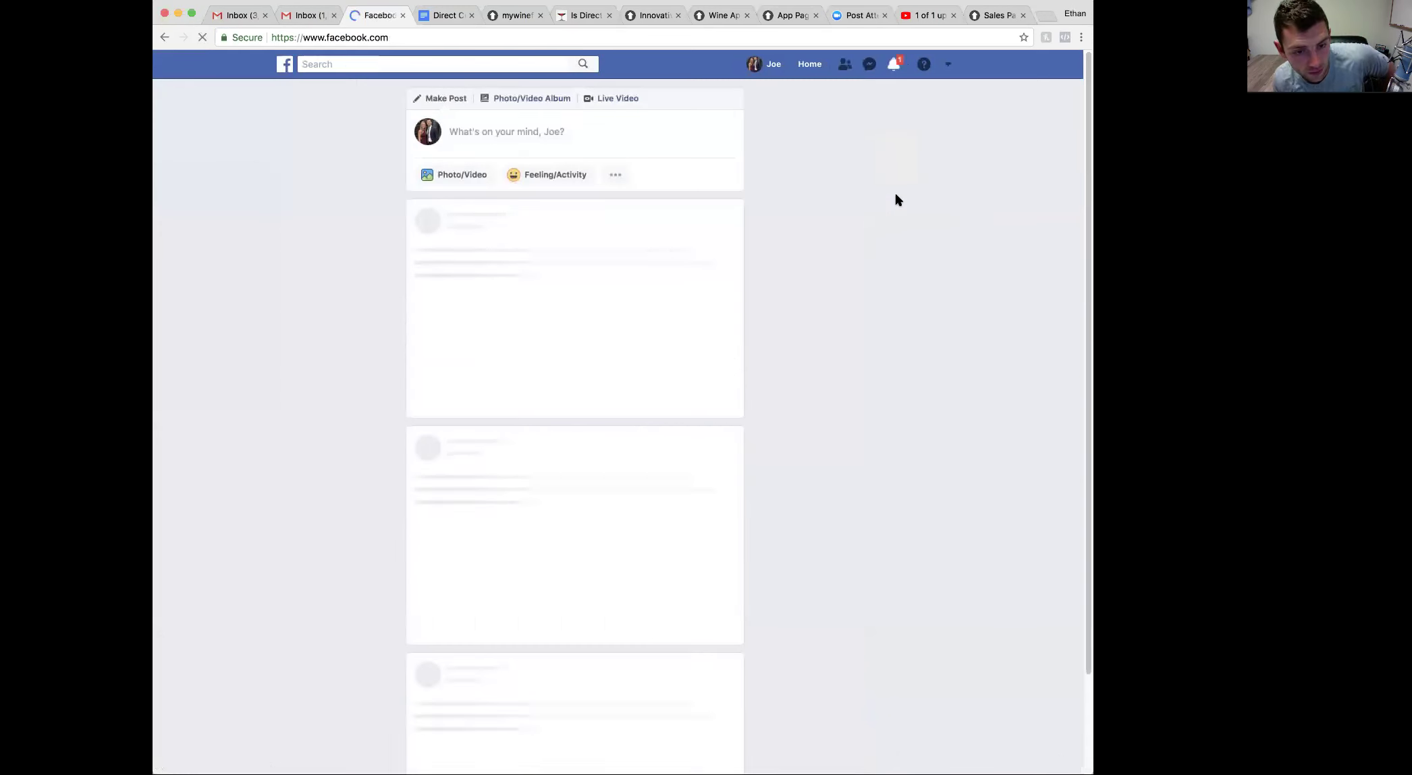
left_click(773, 70)
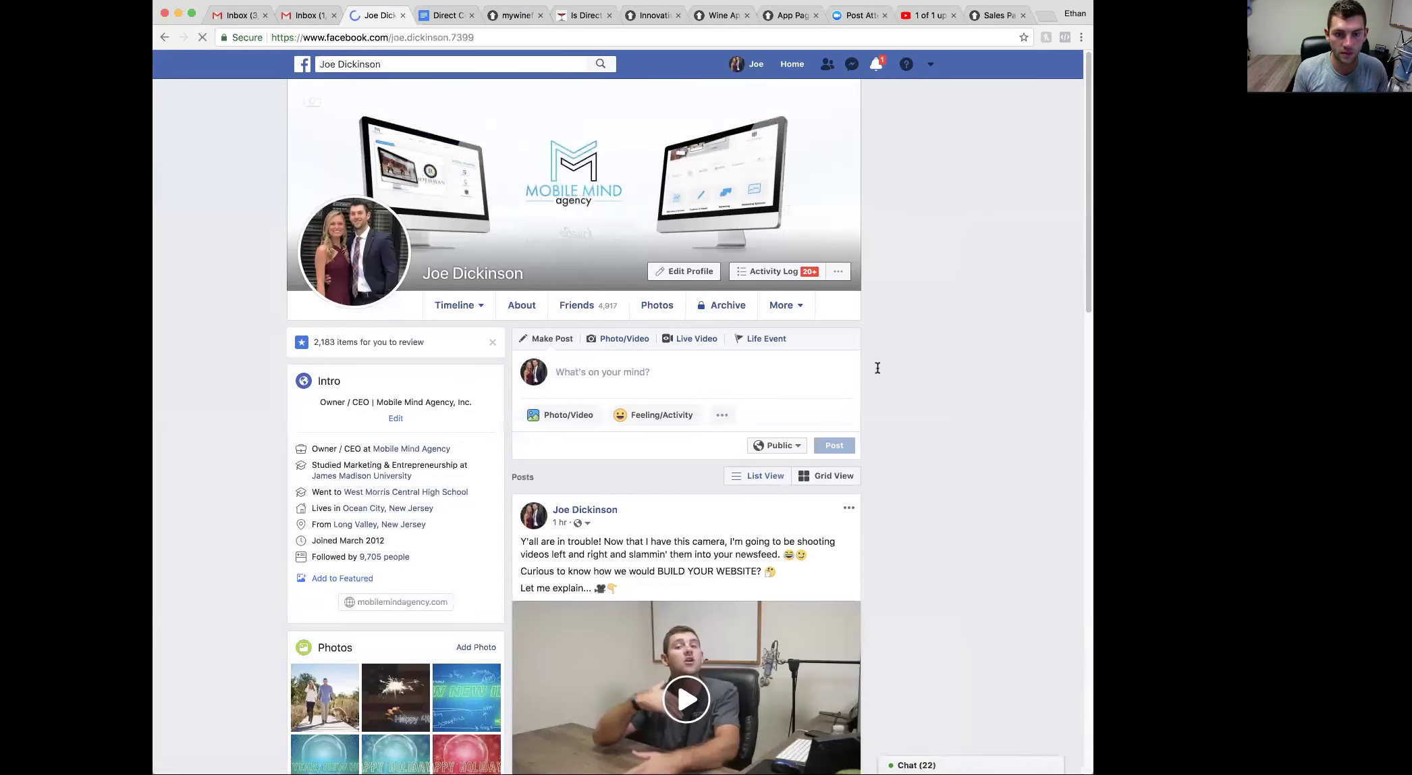
Type a post saying these people are the motivation to keep building a side hustle.
left_click(643, 372)
type("This")
key("BackSpace")
key("BackSpace")
key("BackSpace")
type("ese peopel")
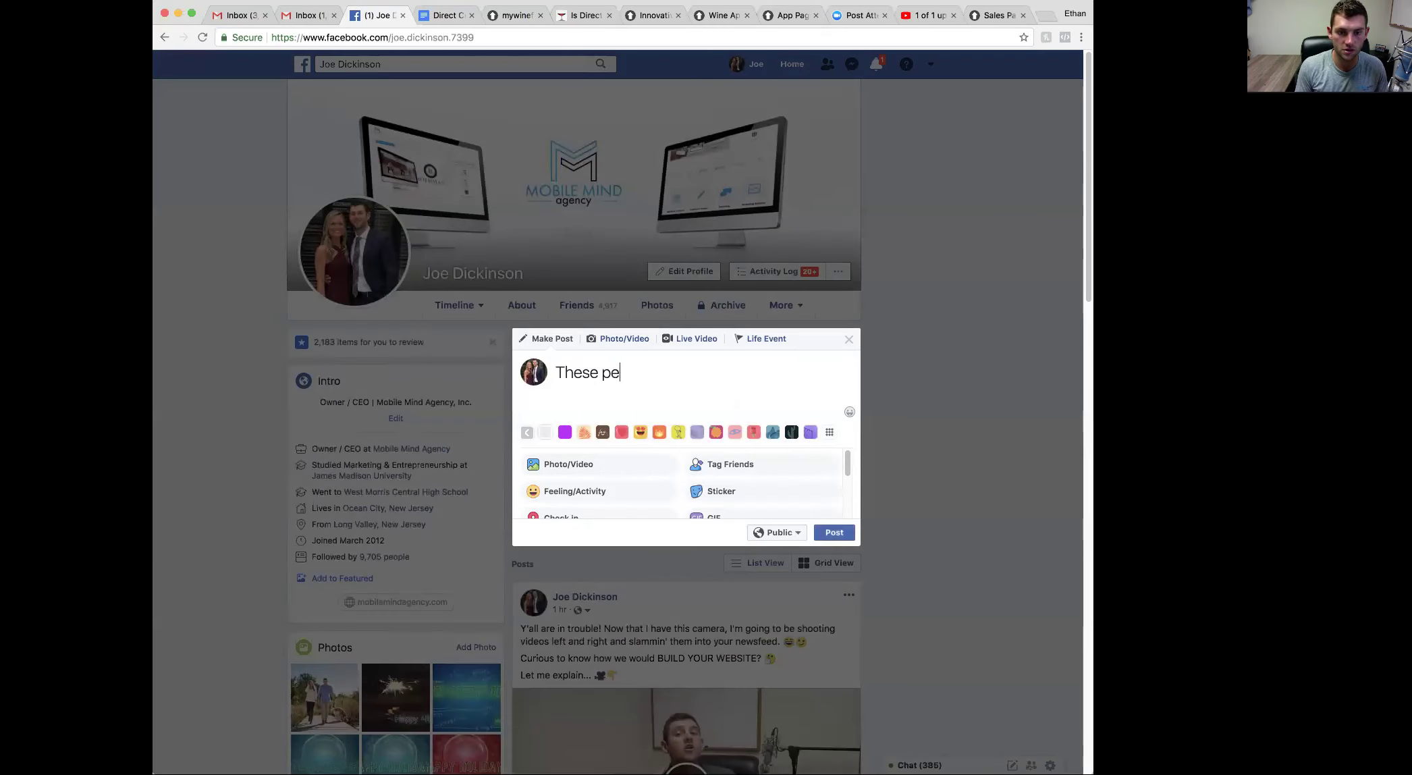
key("BackSpace")
key("BackSpace")
key("BackSpace")
type("le right ")
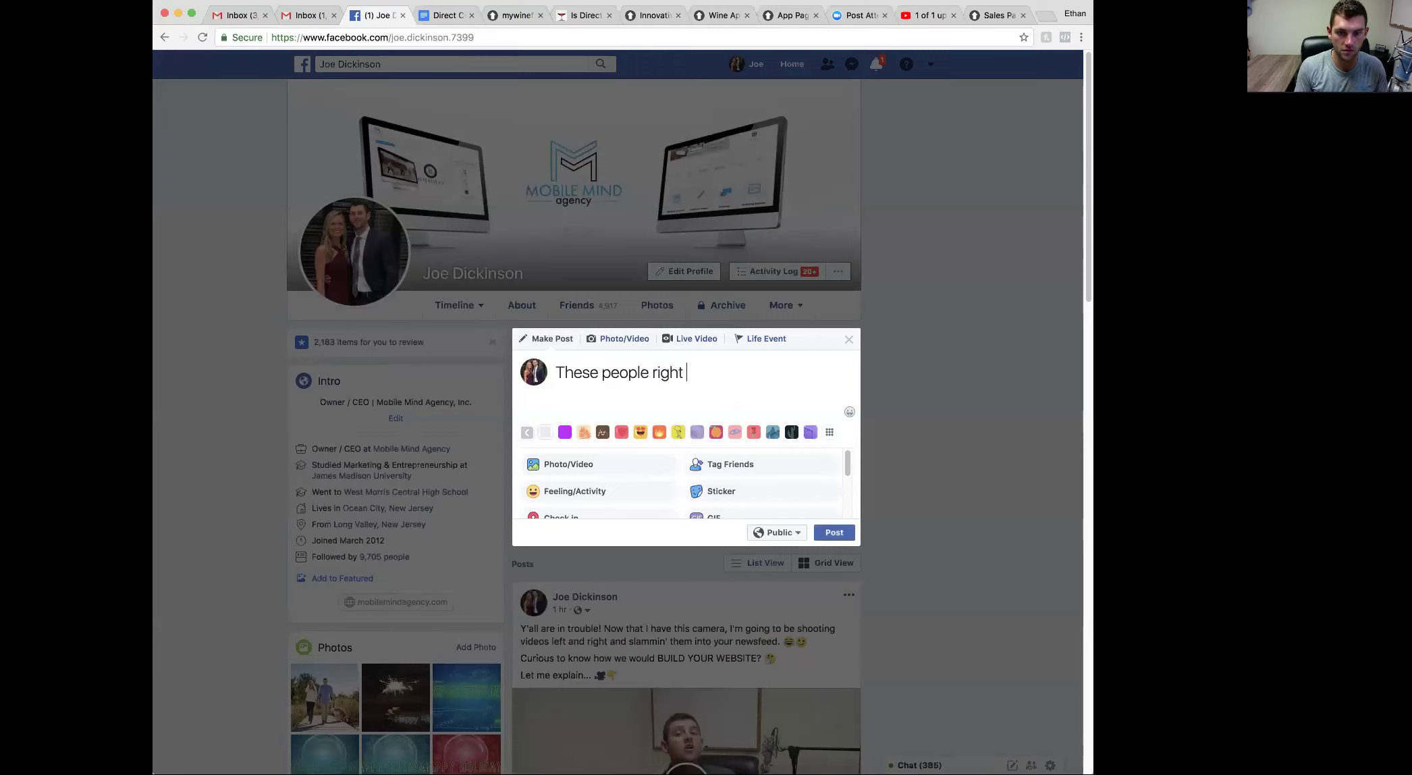
type("here the")
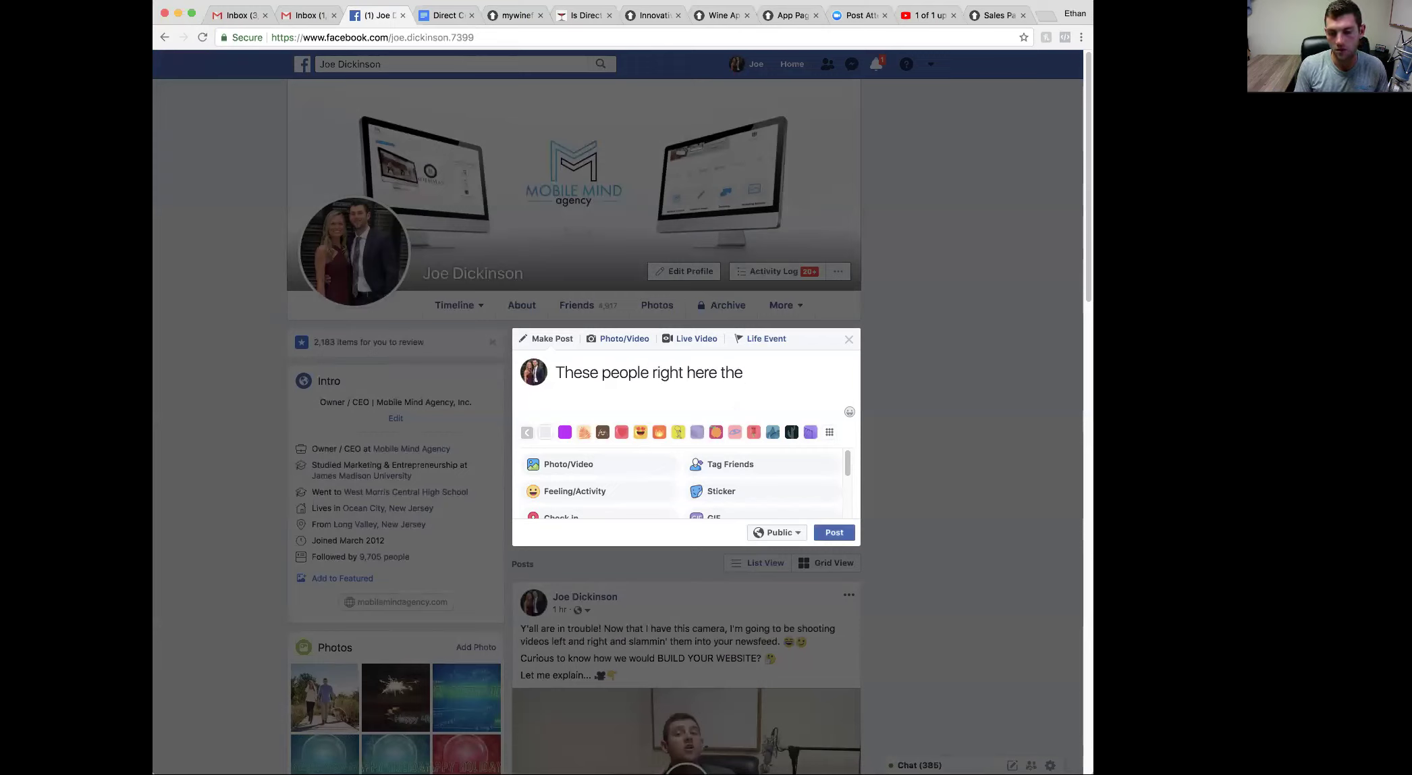
key("BackSpace")
key("BackSpace")
key("BackSpace")
key("BackSpace")
type("are all ")
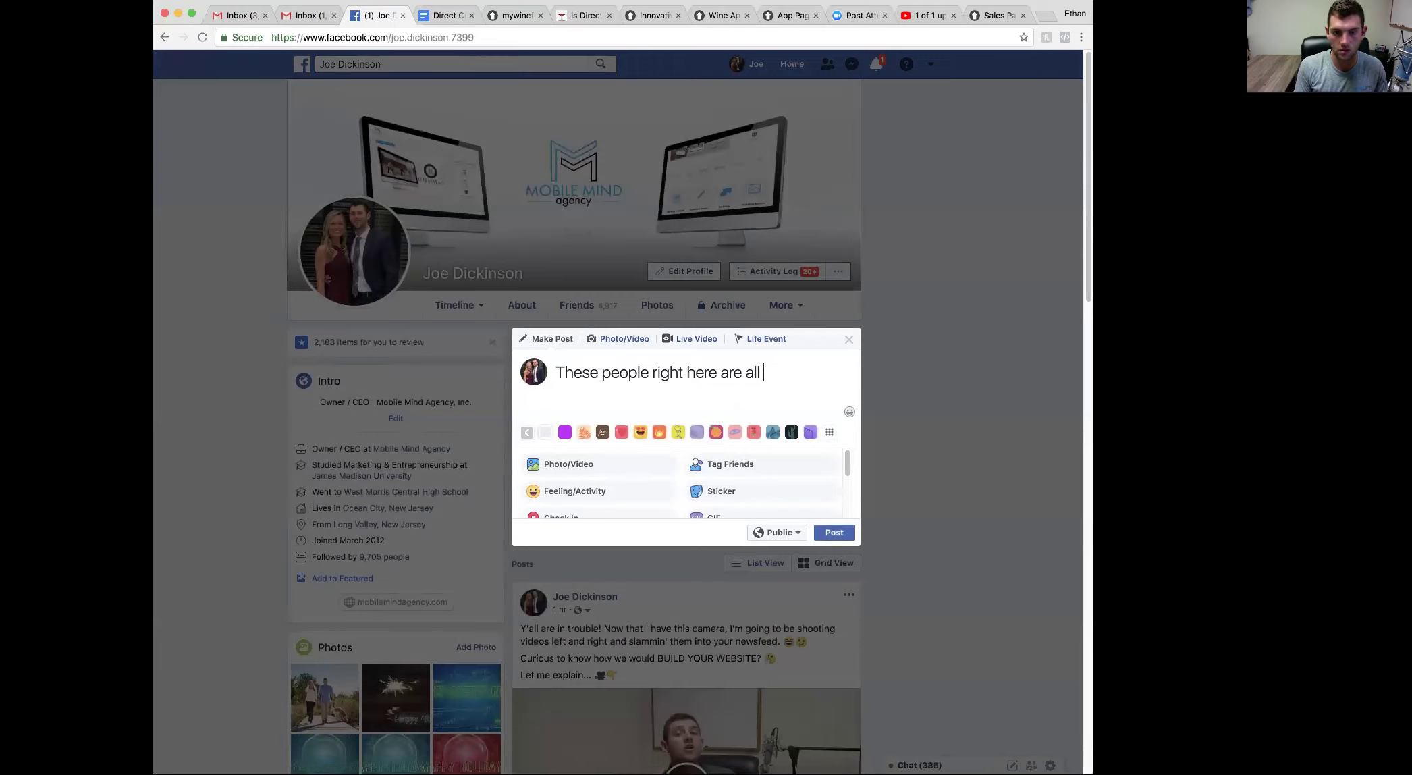
type("the motivation I need to ")
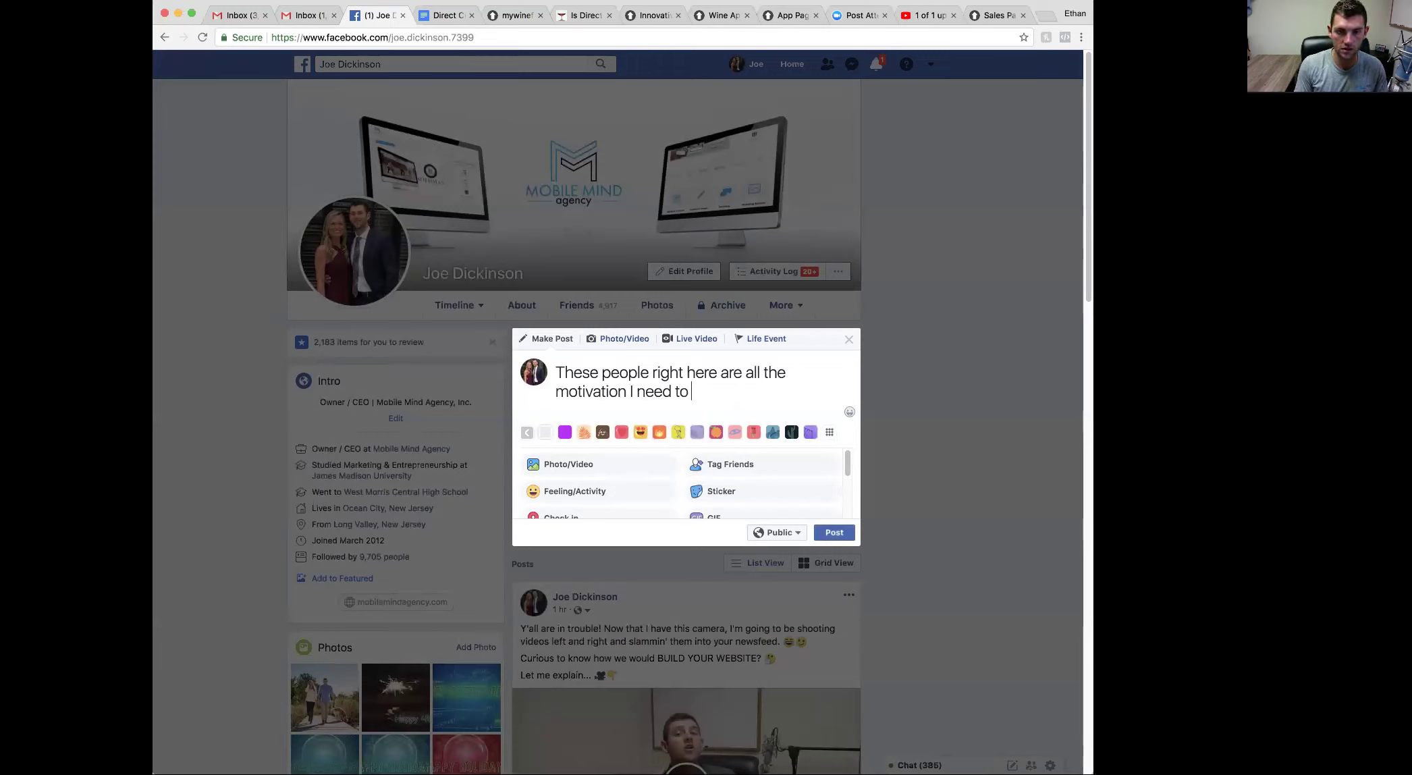
type("keep on")
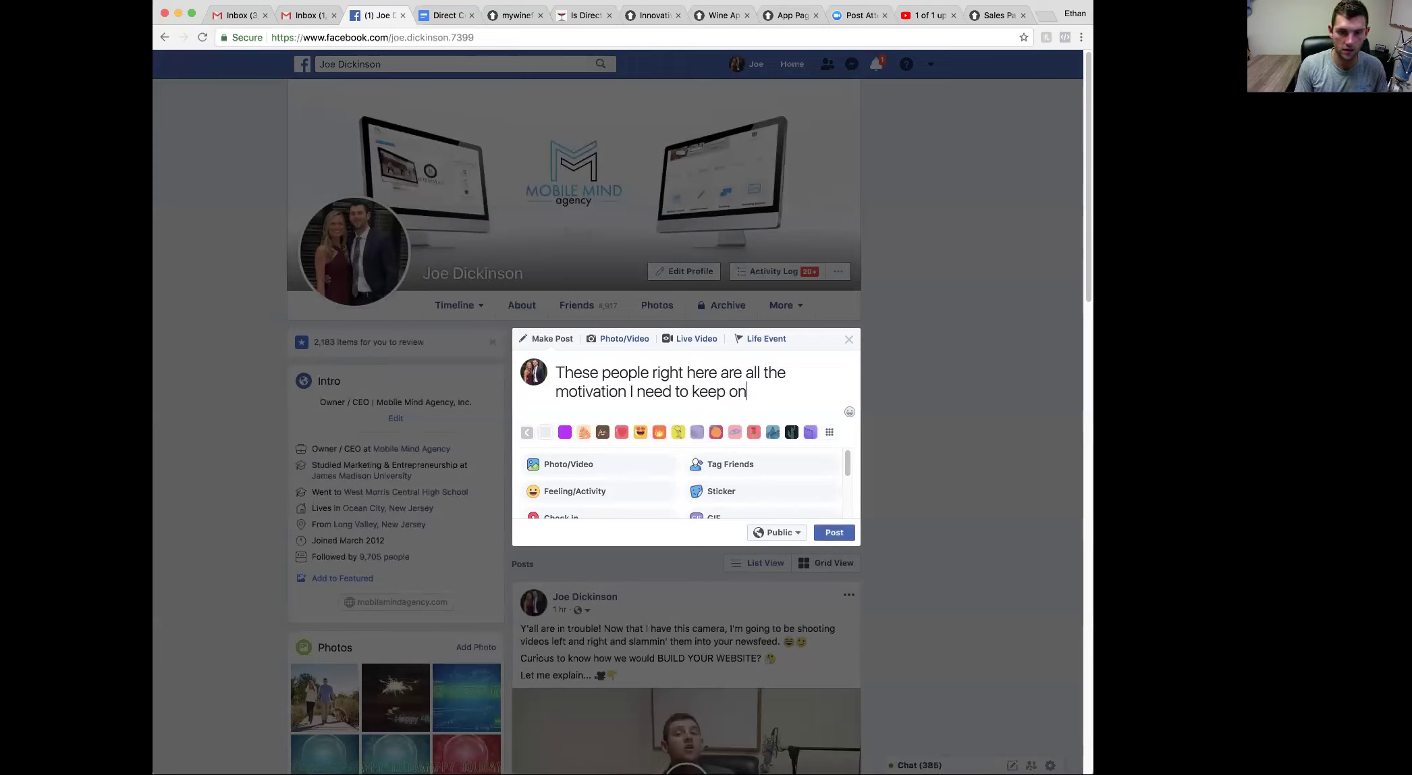
type(" building my sig")
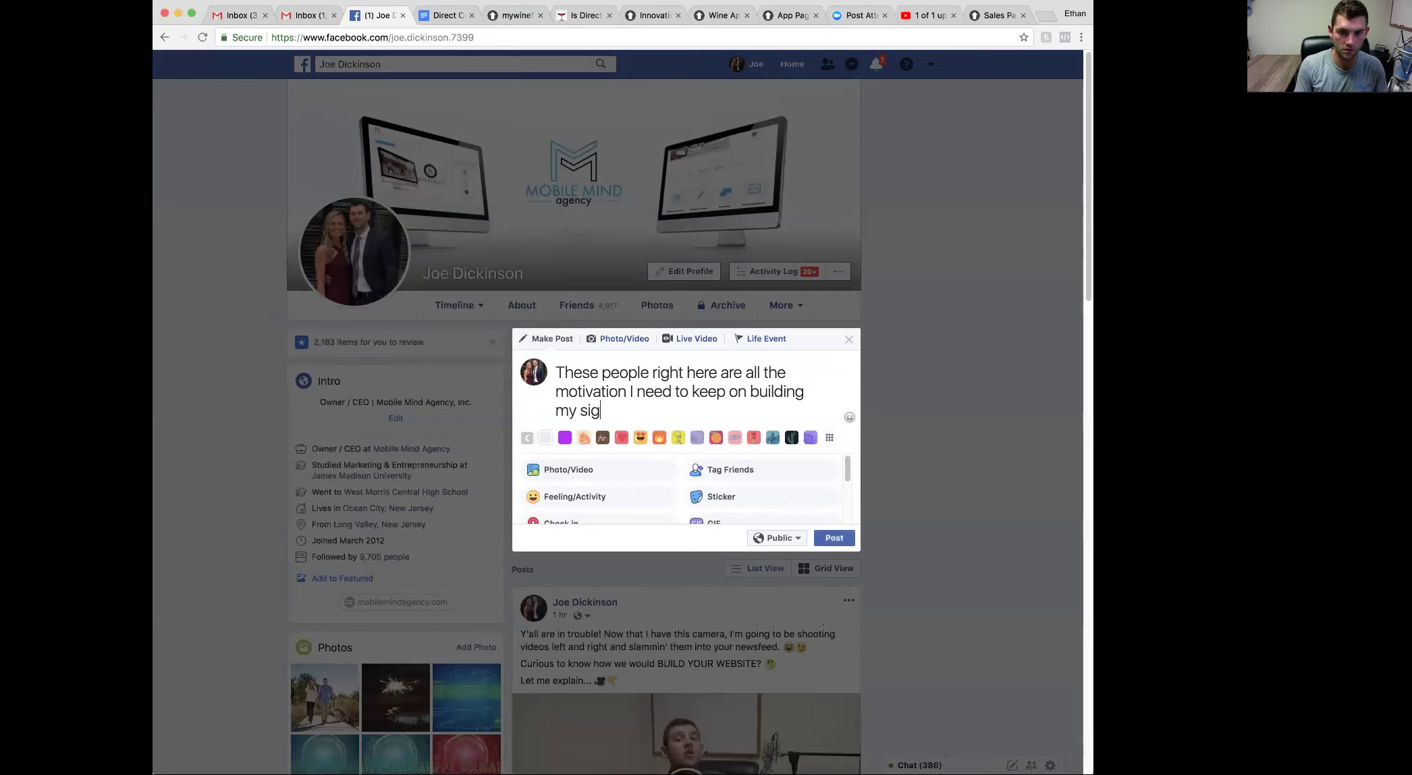
key("BackSpace")
type("de hustle!")
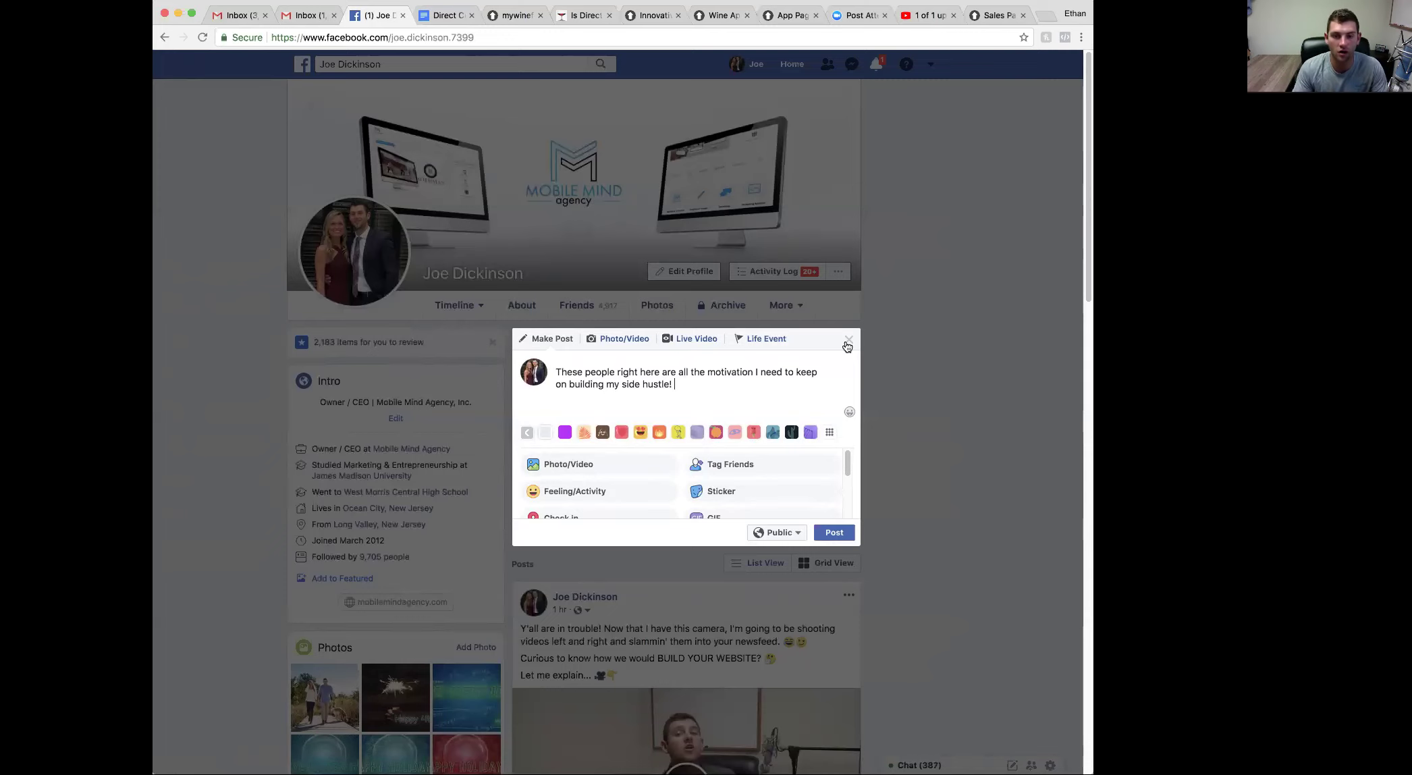
Select the whole side-hustle draft text and delete it, leaving the composer empty.
left_click_drag(643, 384, 560, 372)
left_click(678, 389)
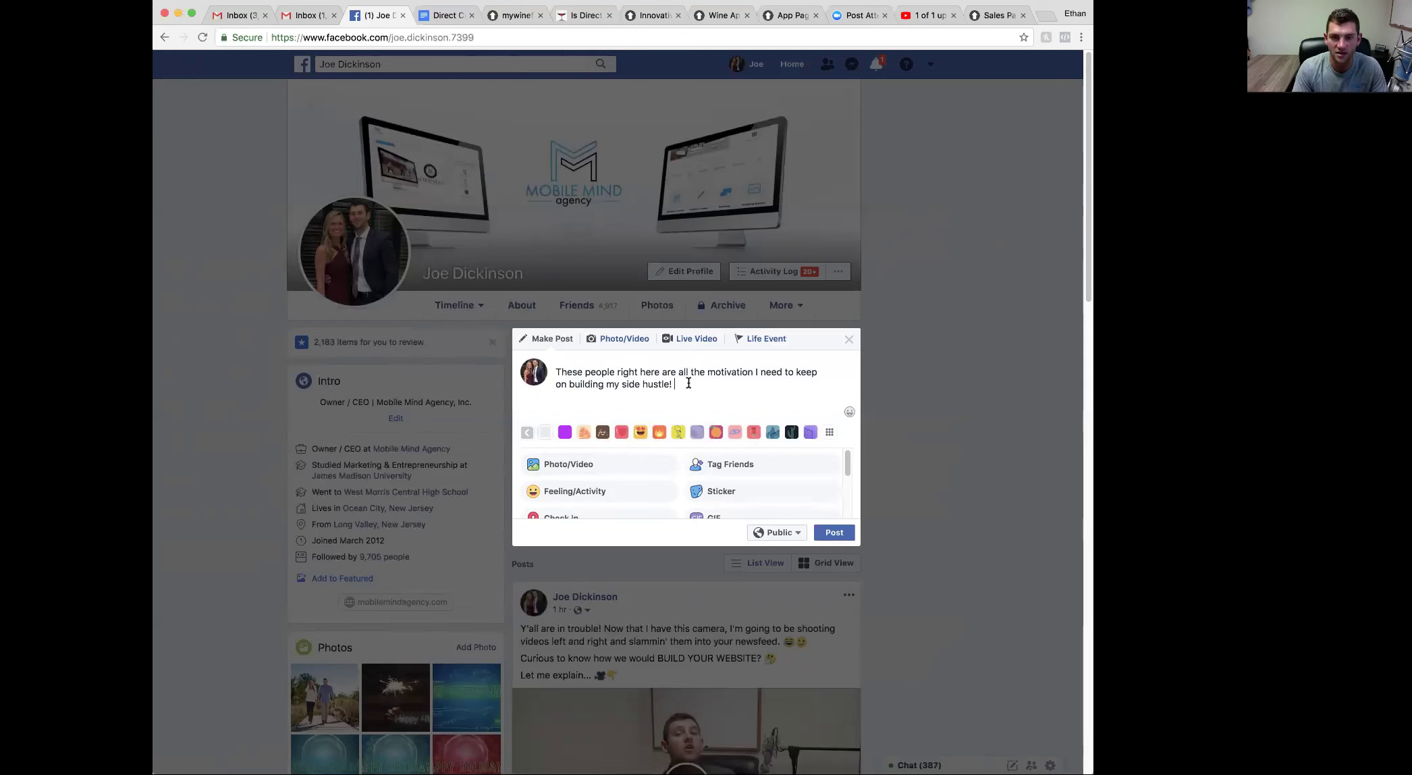
left_click_drag(689, 383, 548, 368)
key("BackSpace")
Open Blog 7, 'The Most Expensive Wine Bottle Ever Sold?', at its cp13 link and select its URL.
left_click(510, 15)
scroll(682, 213, "down", 10)
scroll(682, 214, "down", 8)
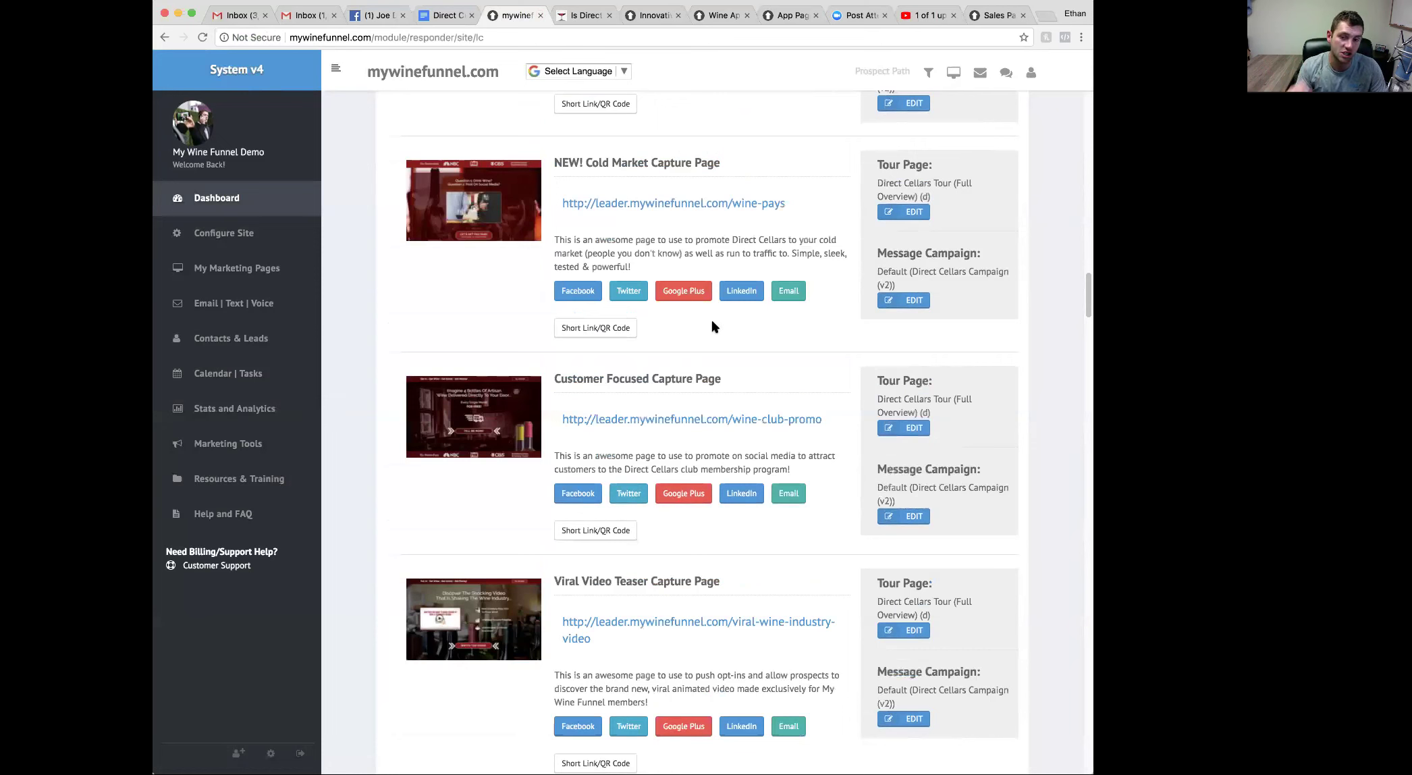
scroll(818, 380, "down", 5)
scroll(659, 295, "down", 1)
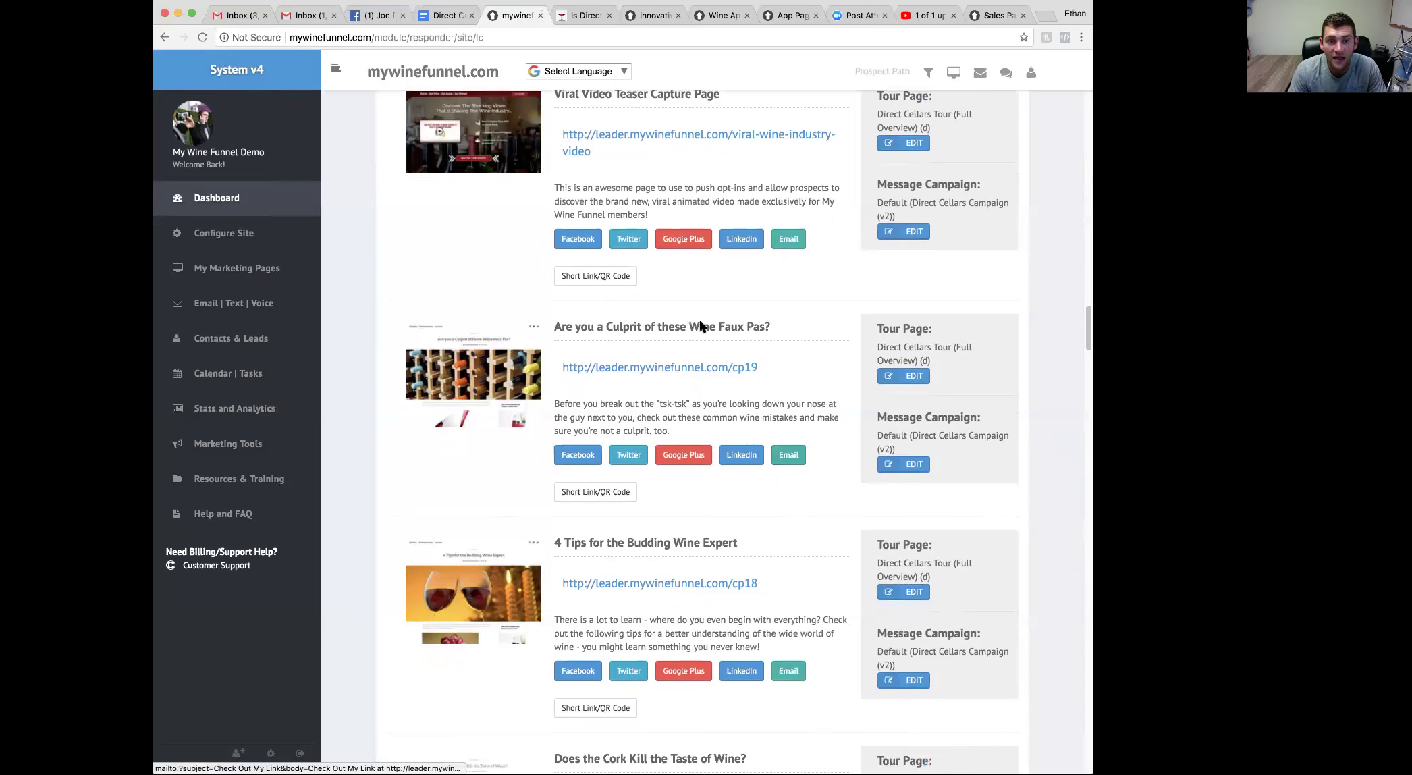
scroll(700, 325, "up", 15)
scroll(645, 315, "up", 5)
scroll(657, 210, "down", 12)
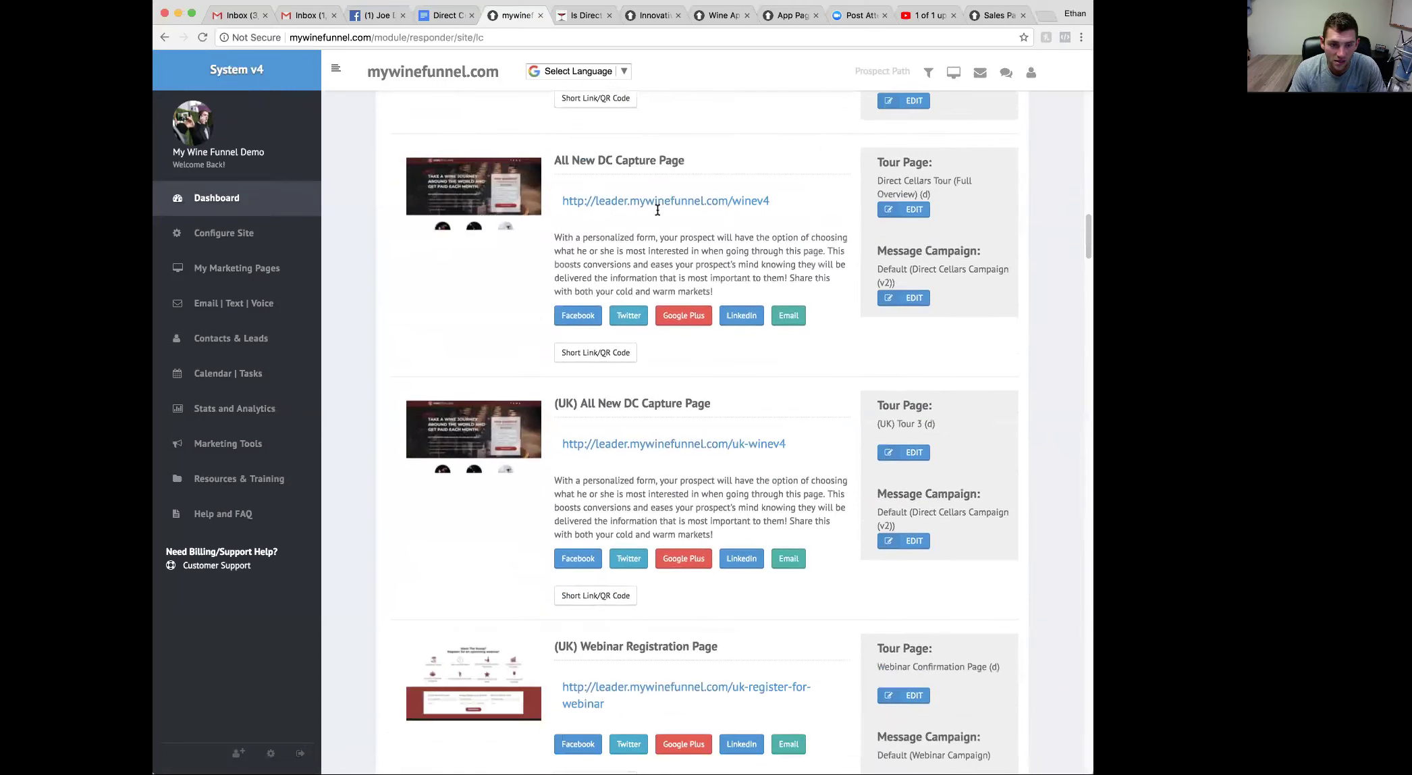
scroll(716, 292, "down", 9)
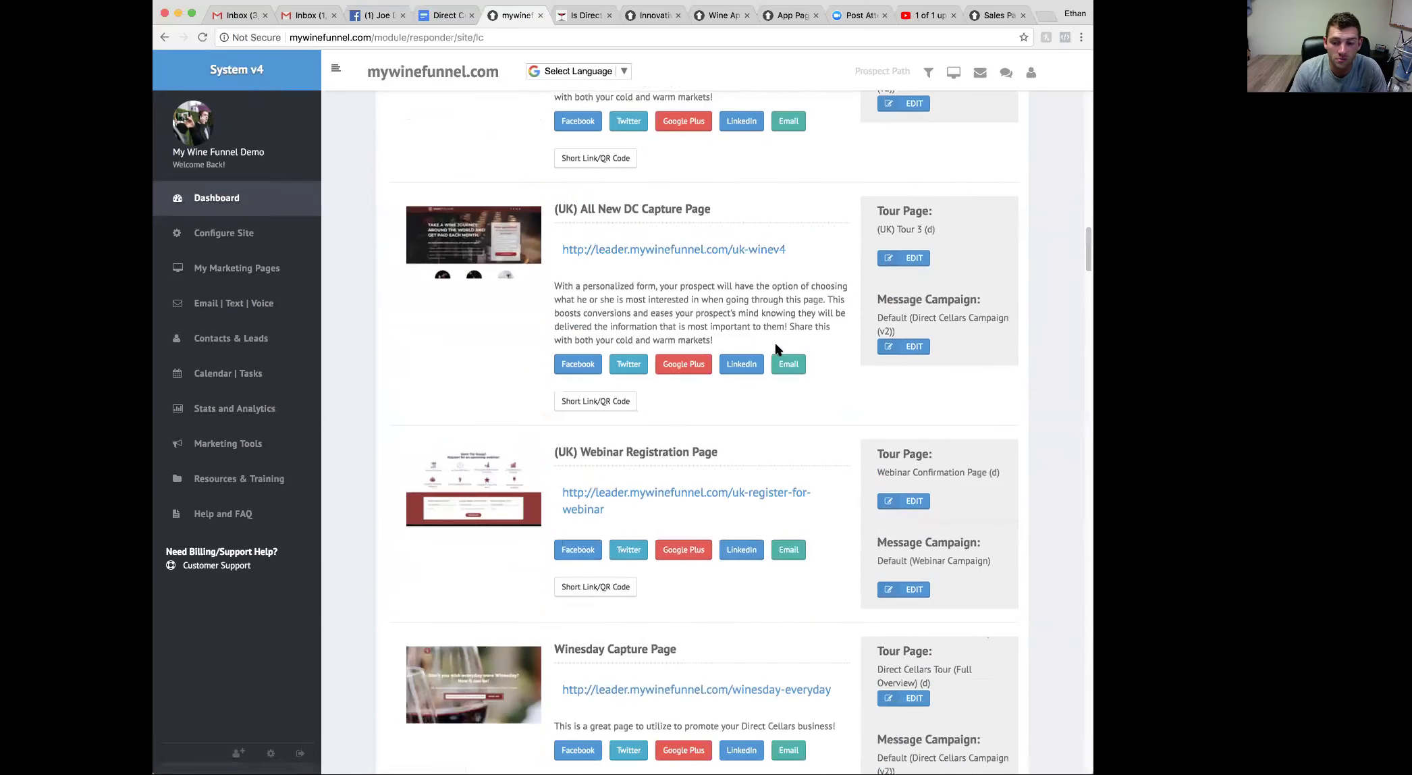
scroll(764, 400, "down", 5)
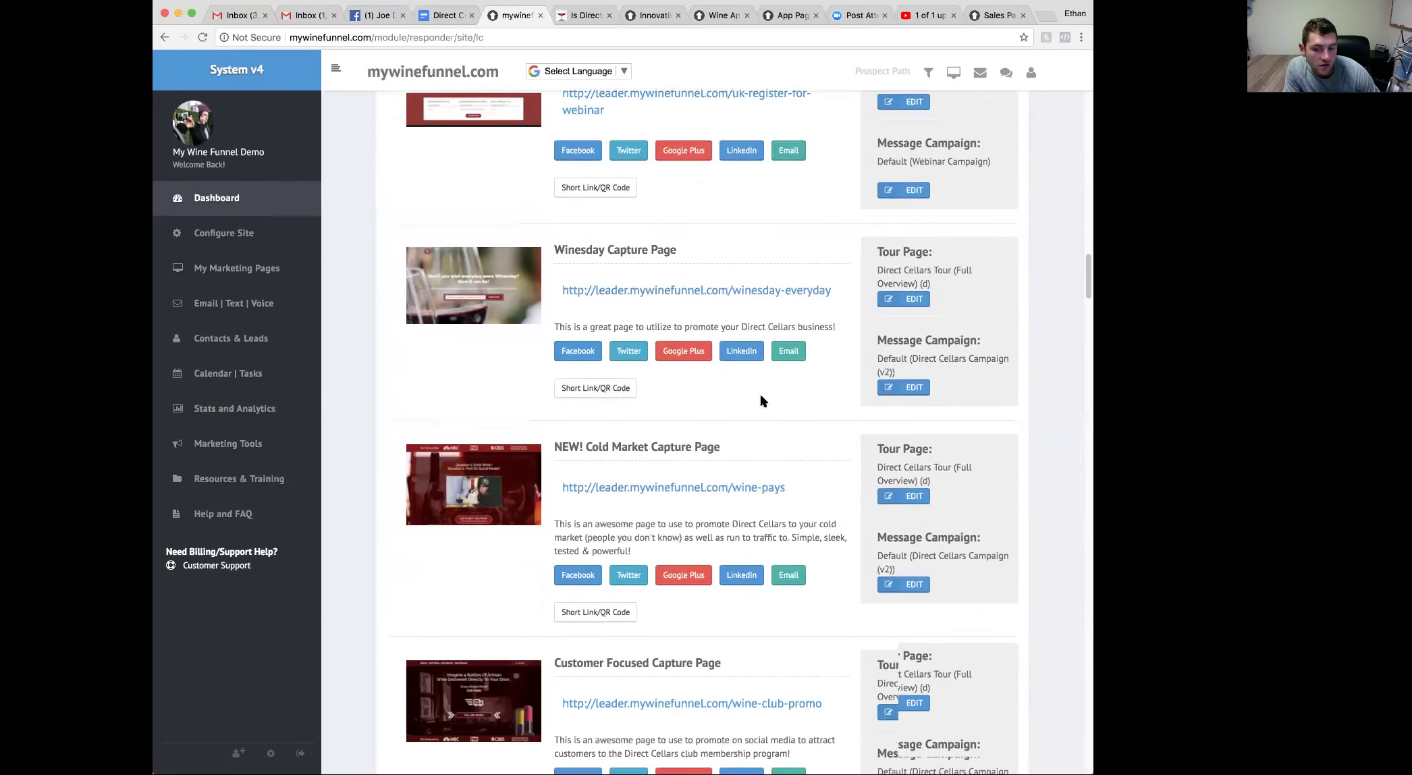
scroll(749, 398, "down", 5)
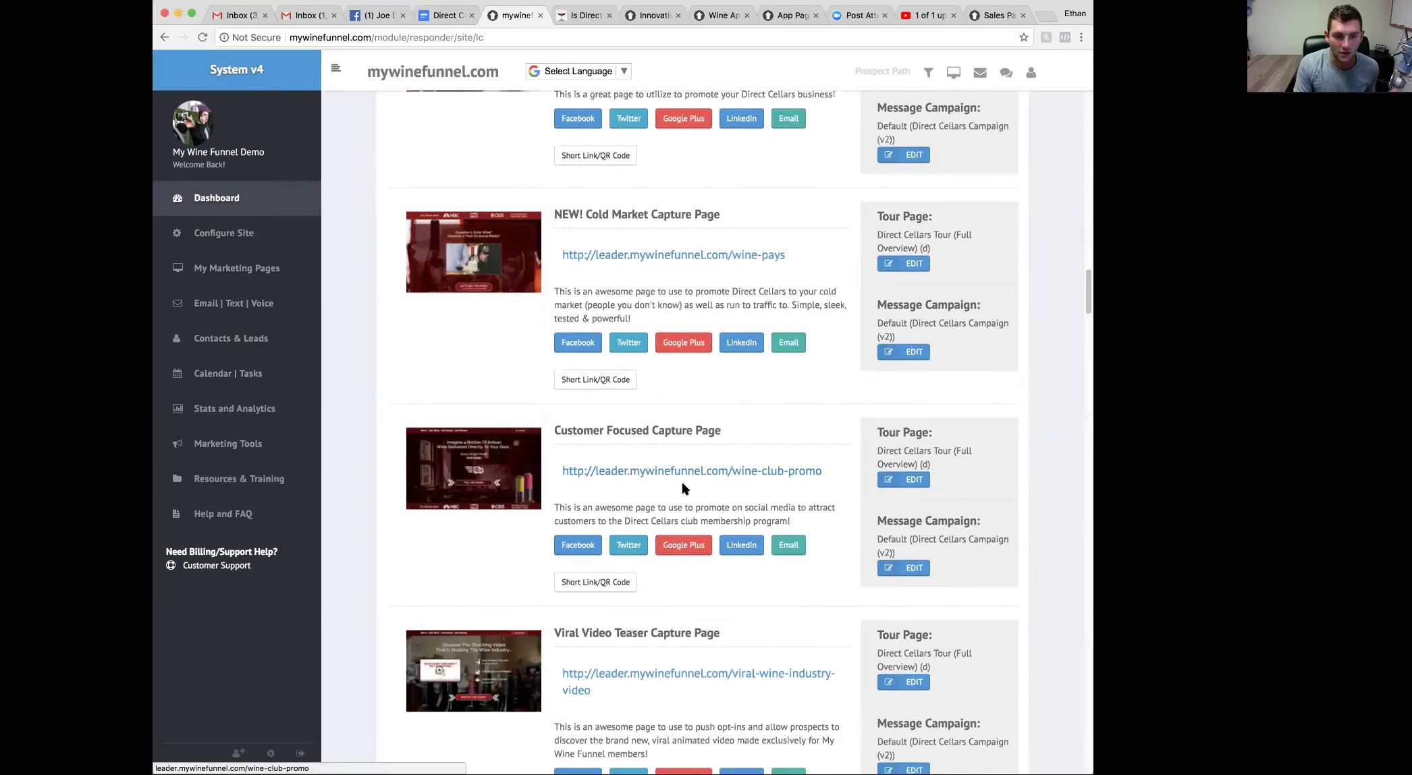
scroll(673, 496, "down", 9)
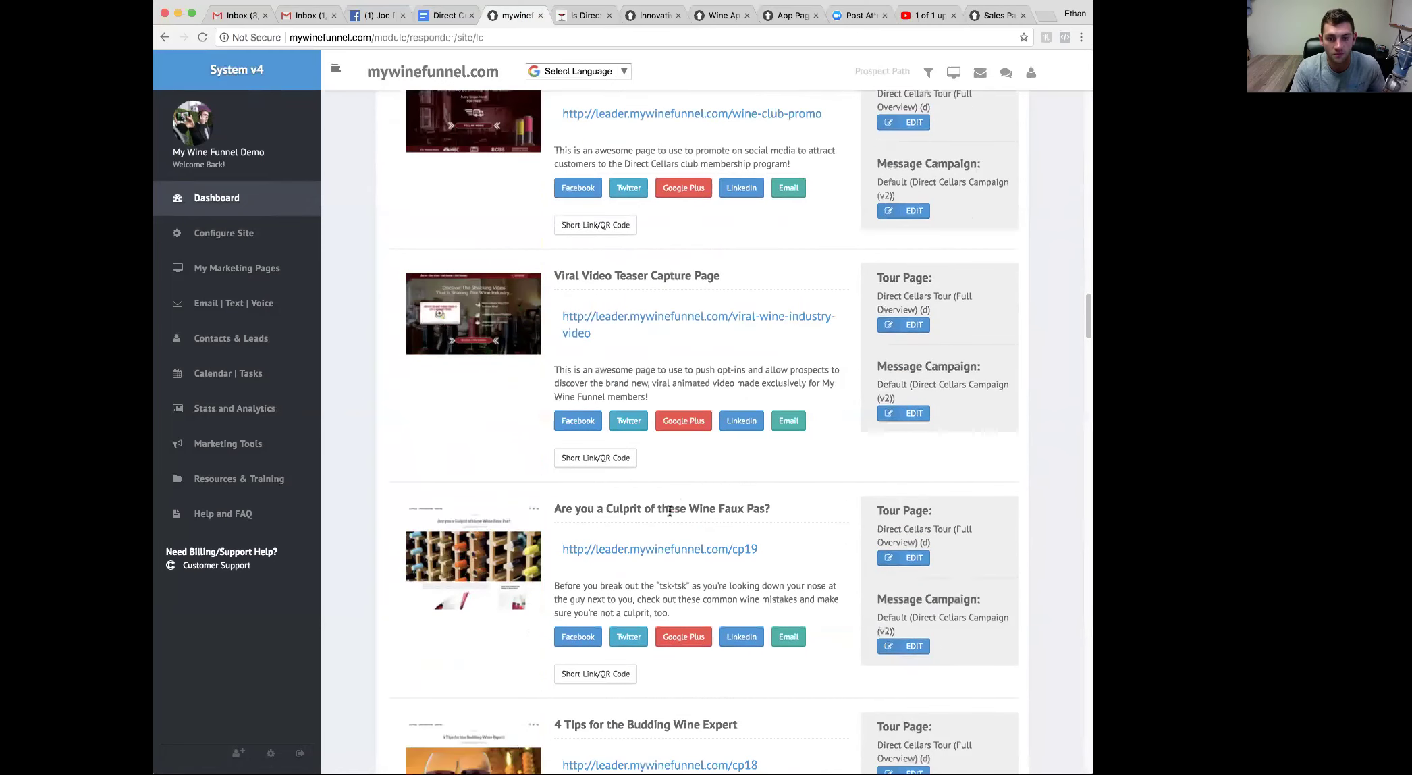
scroll(671, 592, "down", 3)
scroll(670, 472, "down", 3)
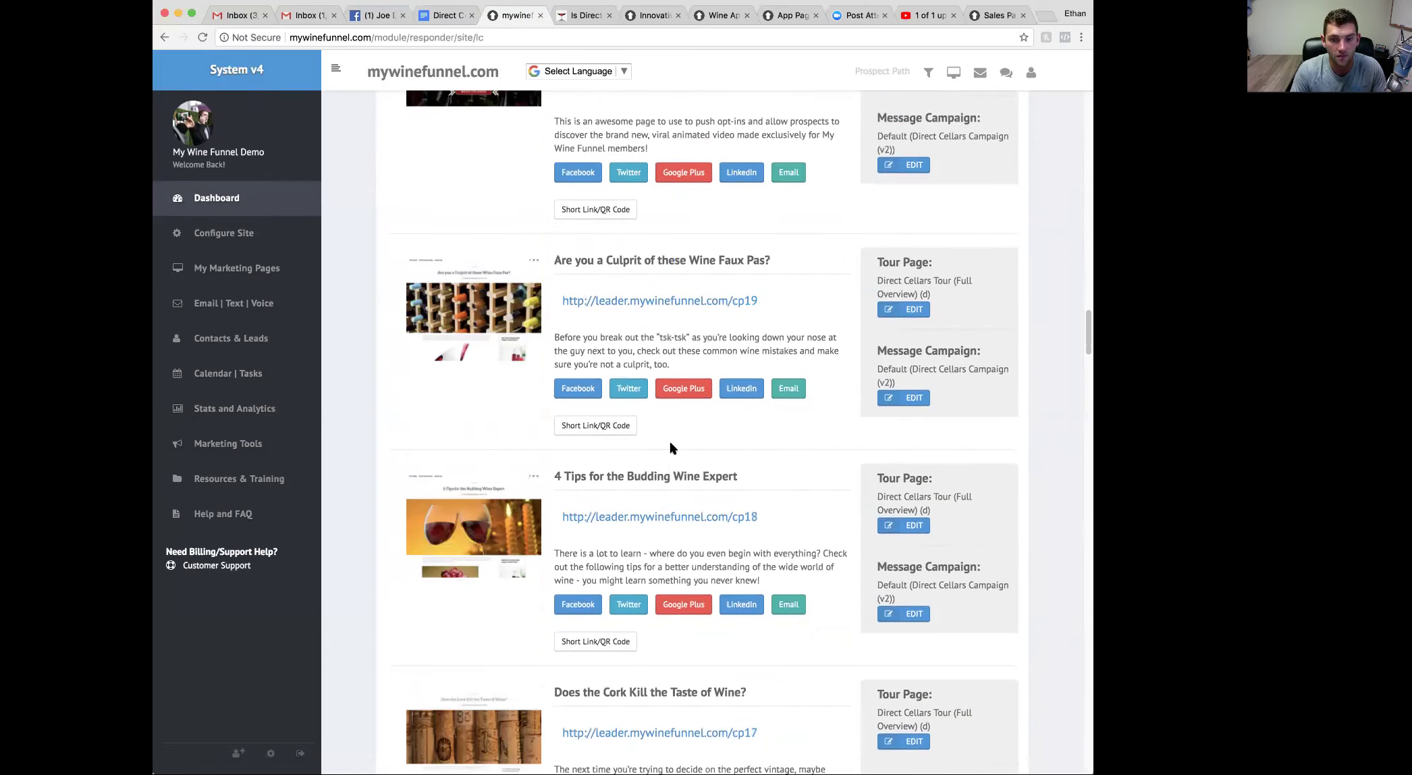
scroll(668, 459, "down", 2)
scroll(665, 466, "down", 4)
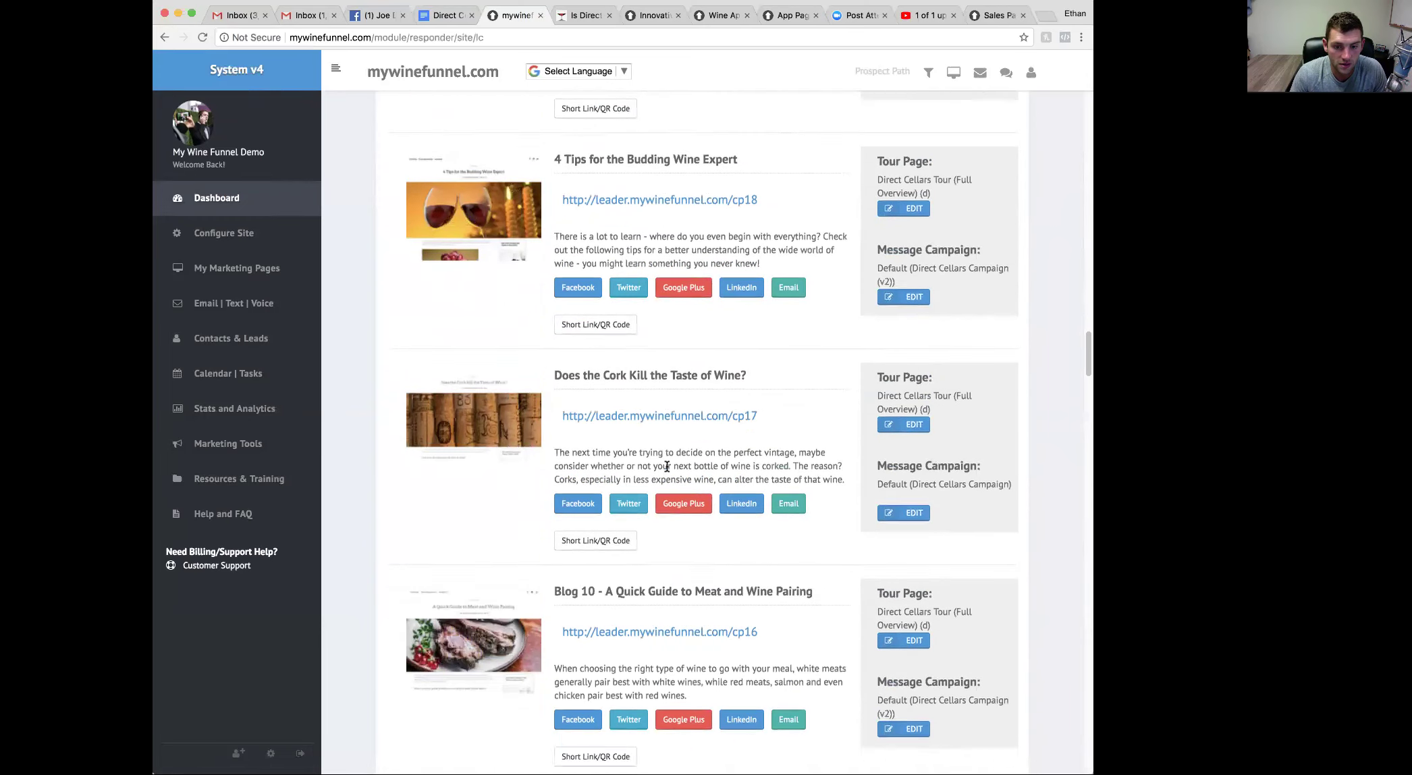
scroll(667, 465, "down", 5)
scroll(665, 479, "down", 3)
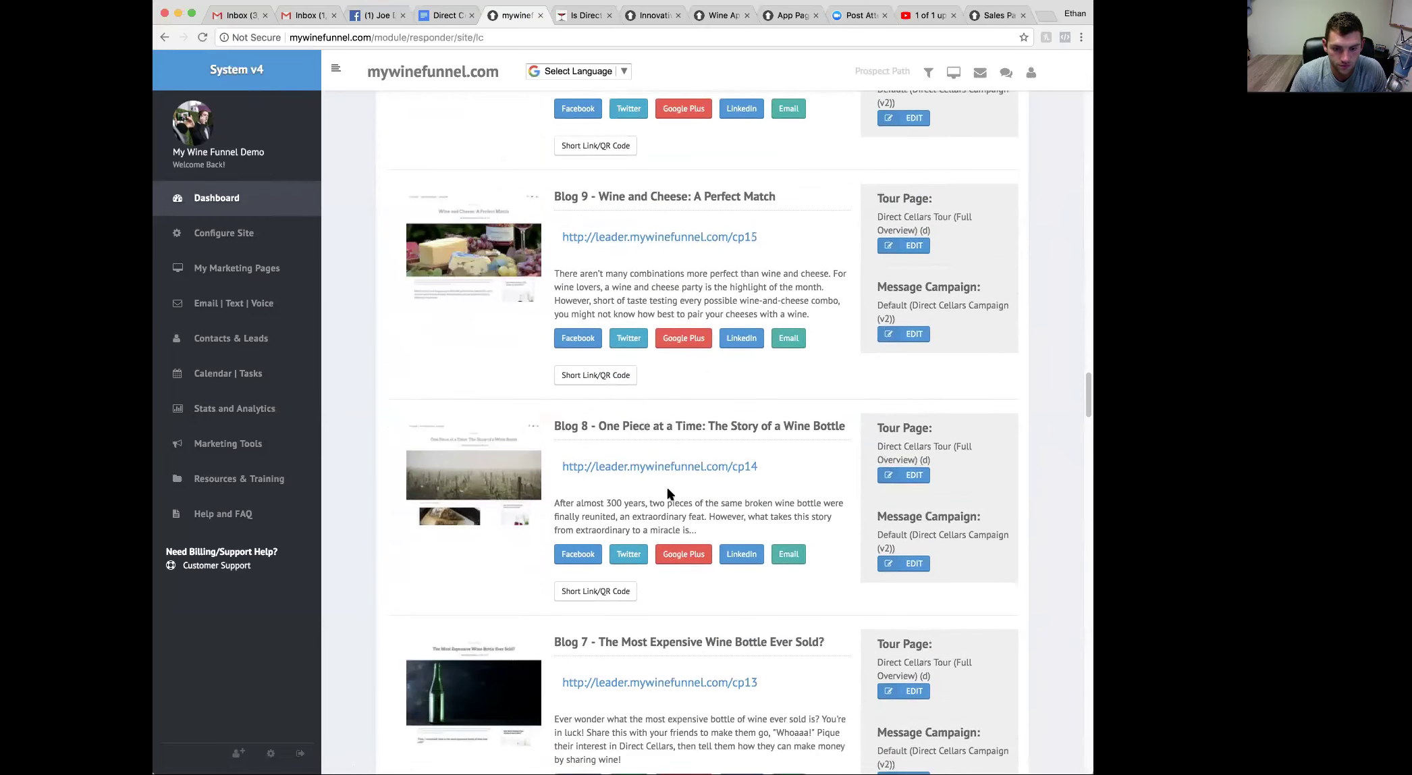
scroll(668, 492, "down", 3)
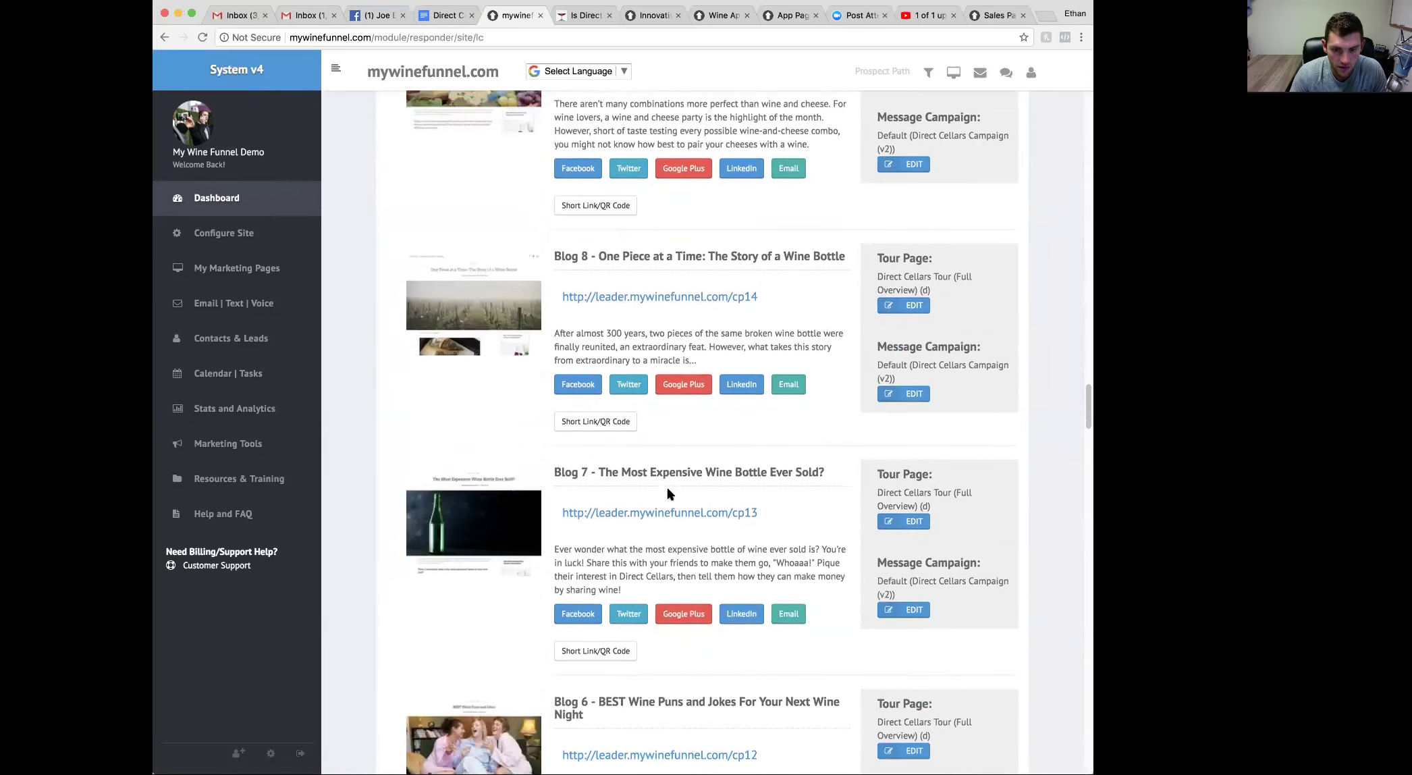
scroll(668, 495, "down", 3)
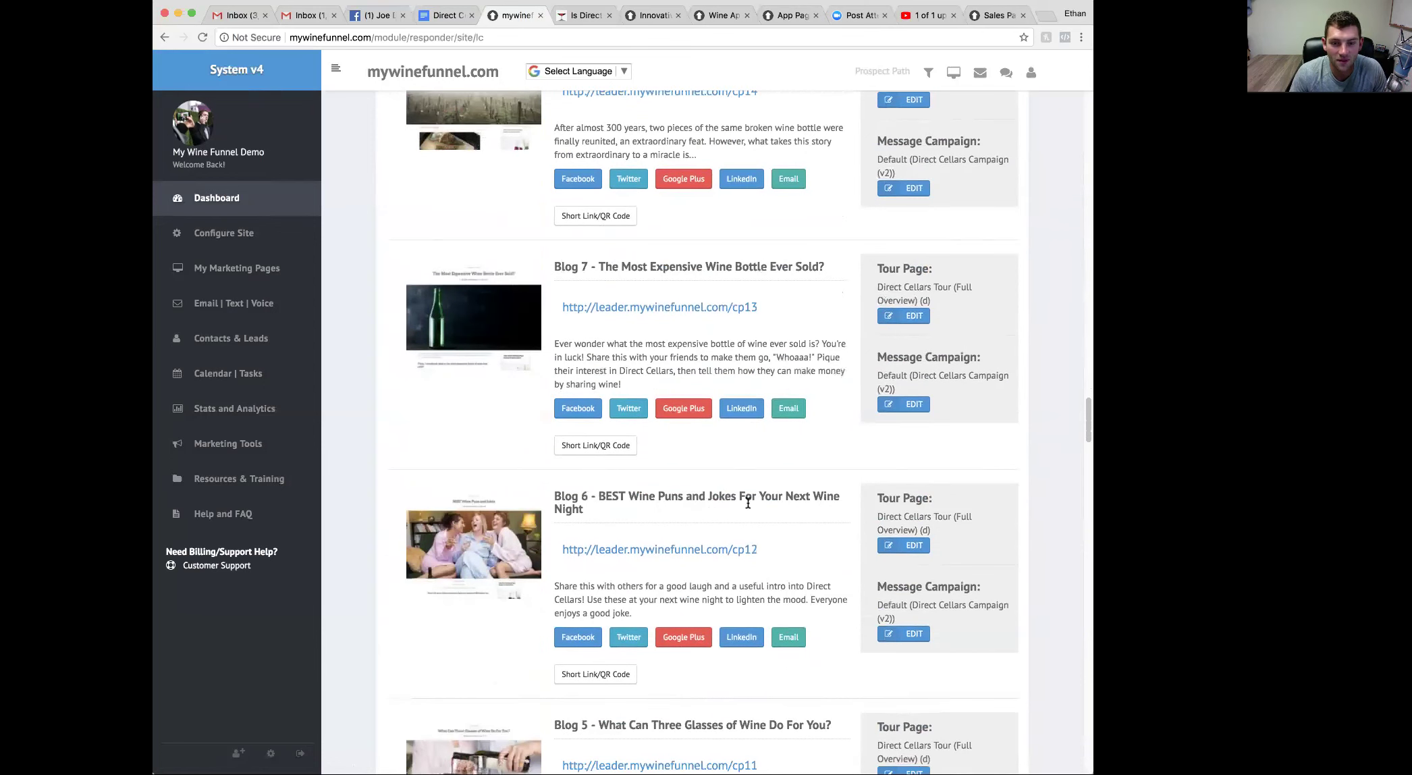
scroll(801, 169, "up", 1)
left_click(658, 310)
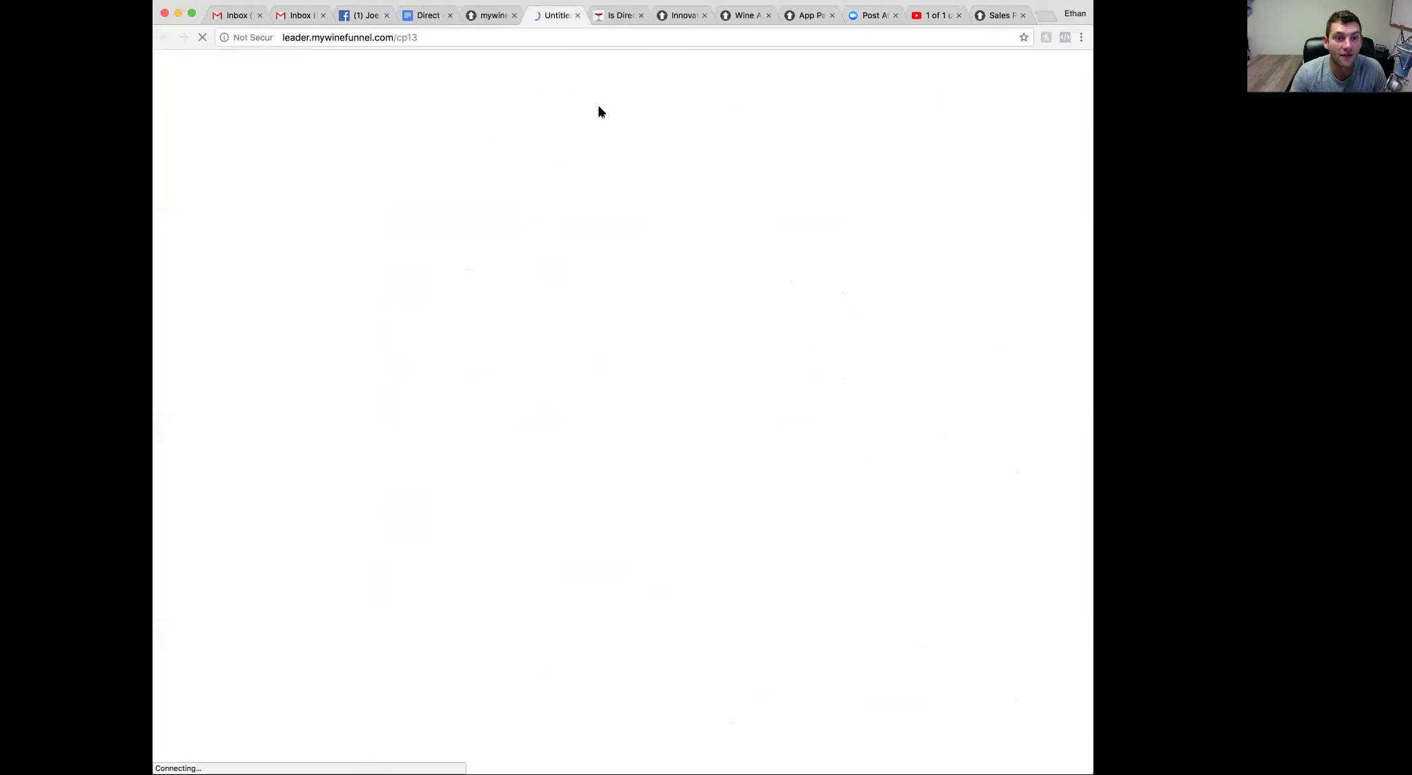
left_click(400, 37)
key("super+c")
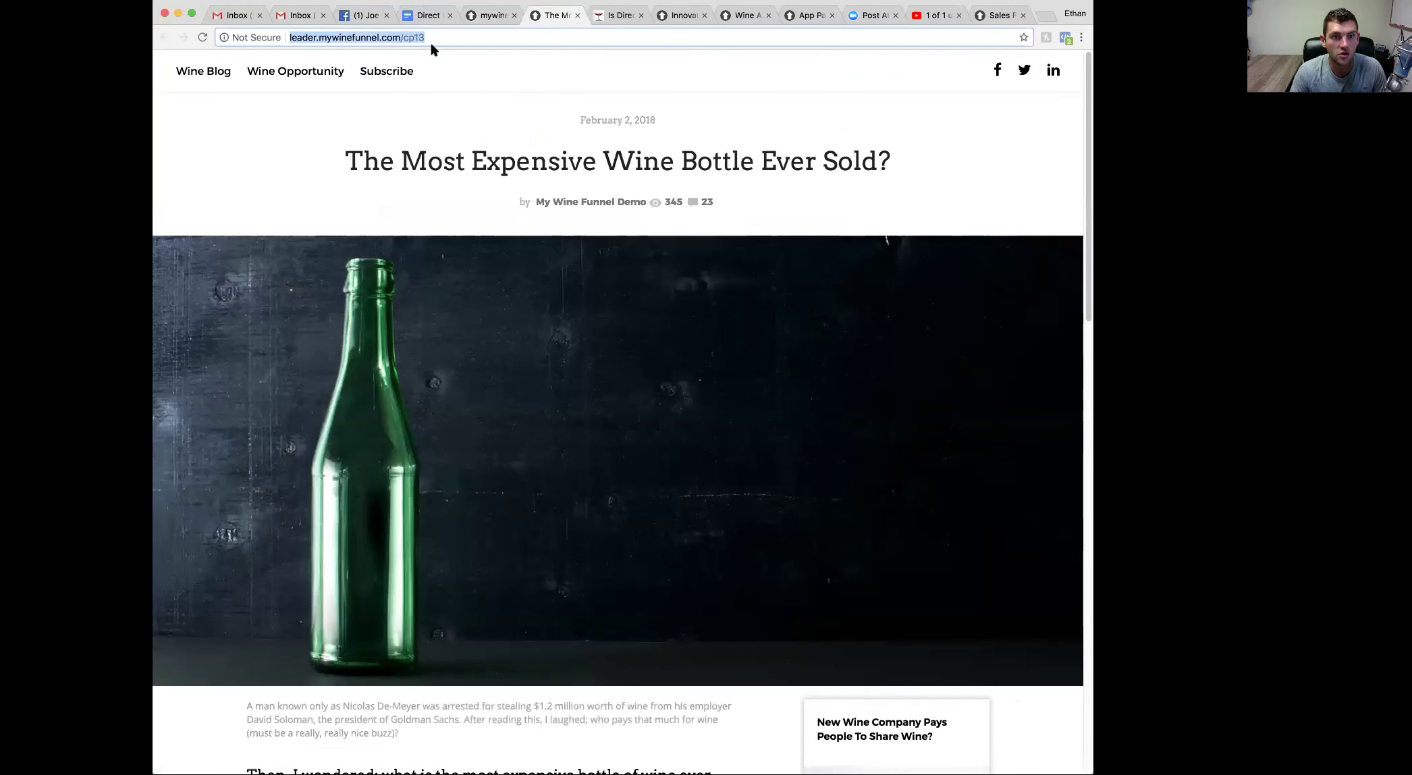
Write the Facebook caption 'This is CRAZY!!! Who would pay this amount for a bottle of wine!?'.
left_click(354, 15)
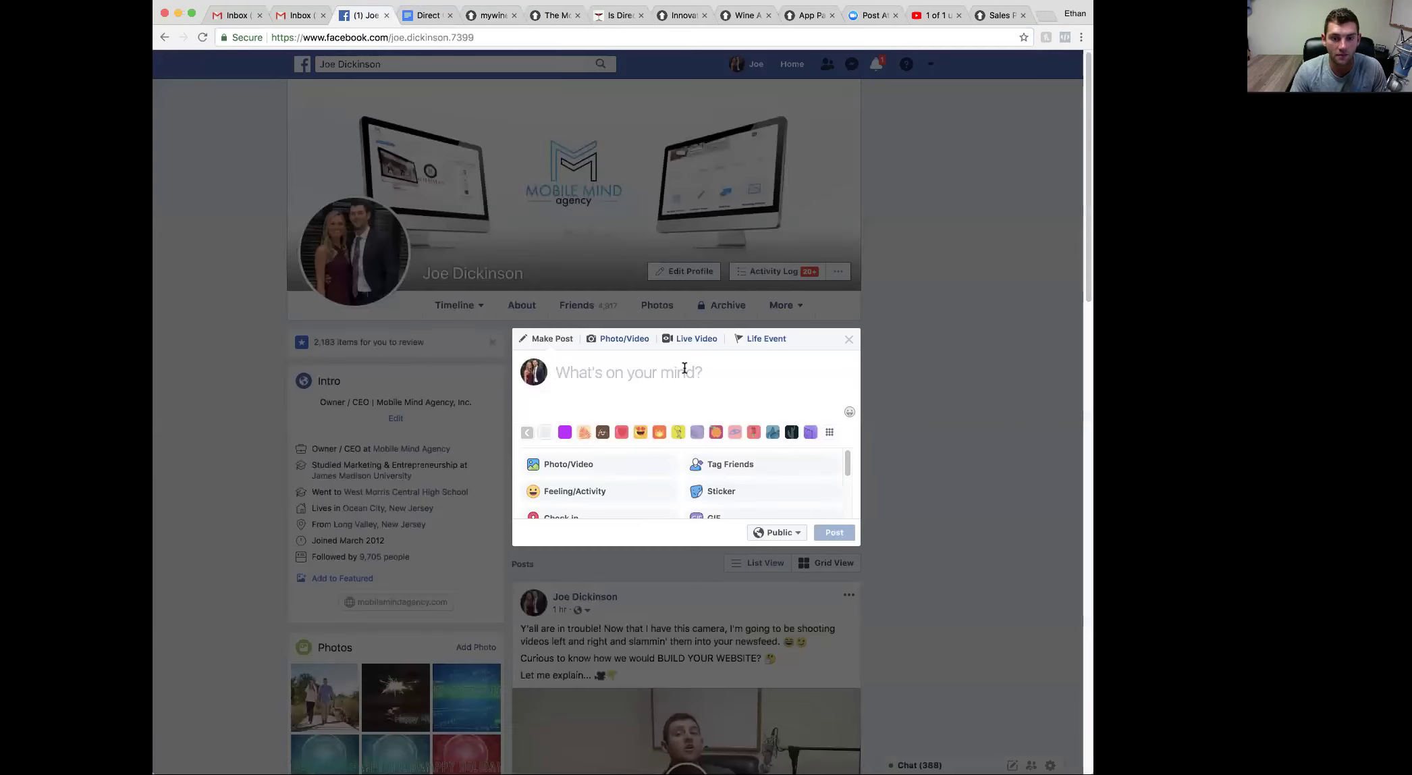
type("This is ")
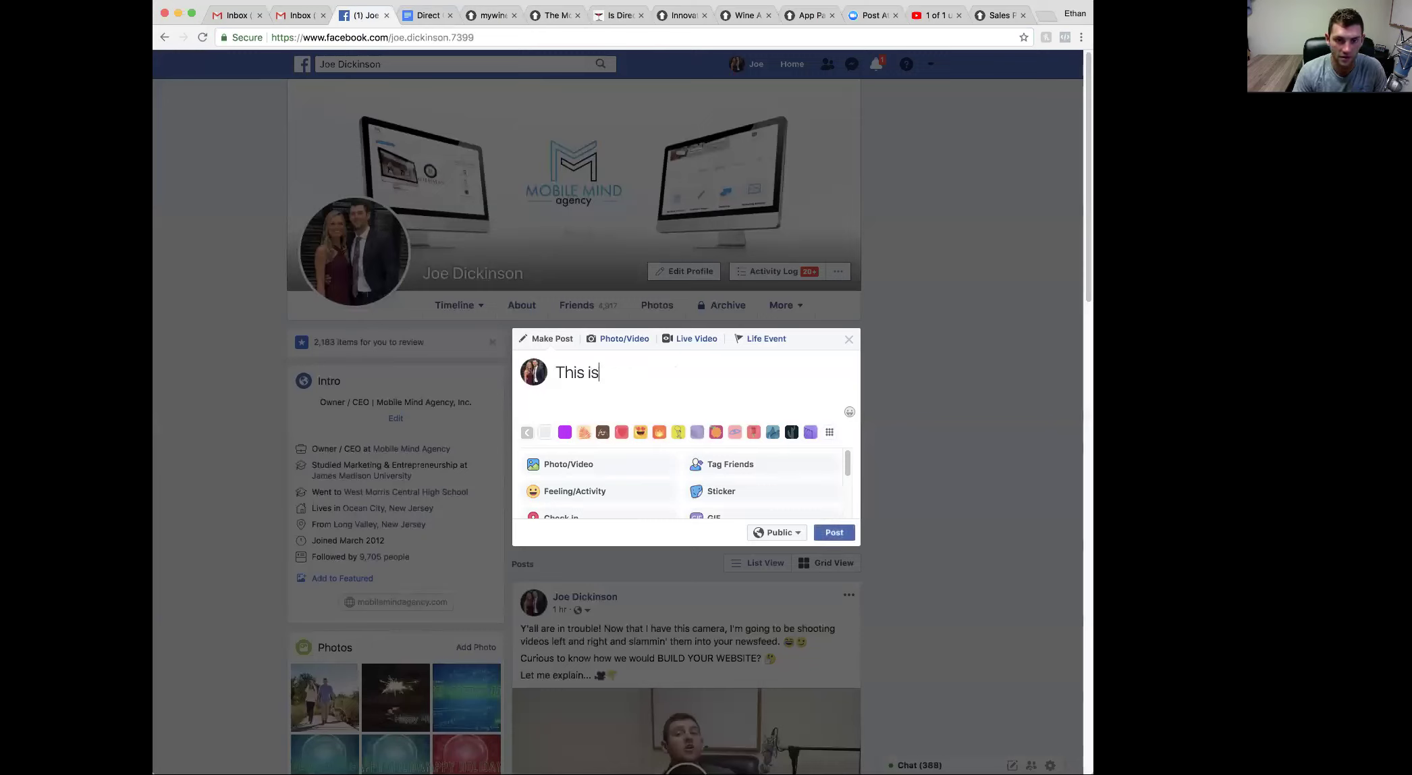
type("CRAZY")
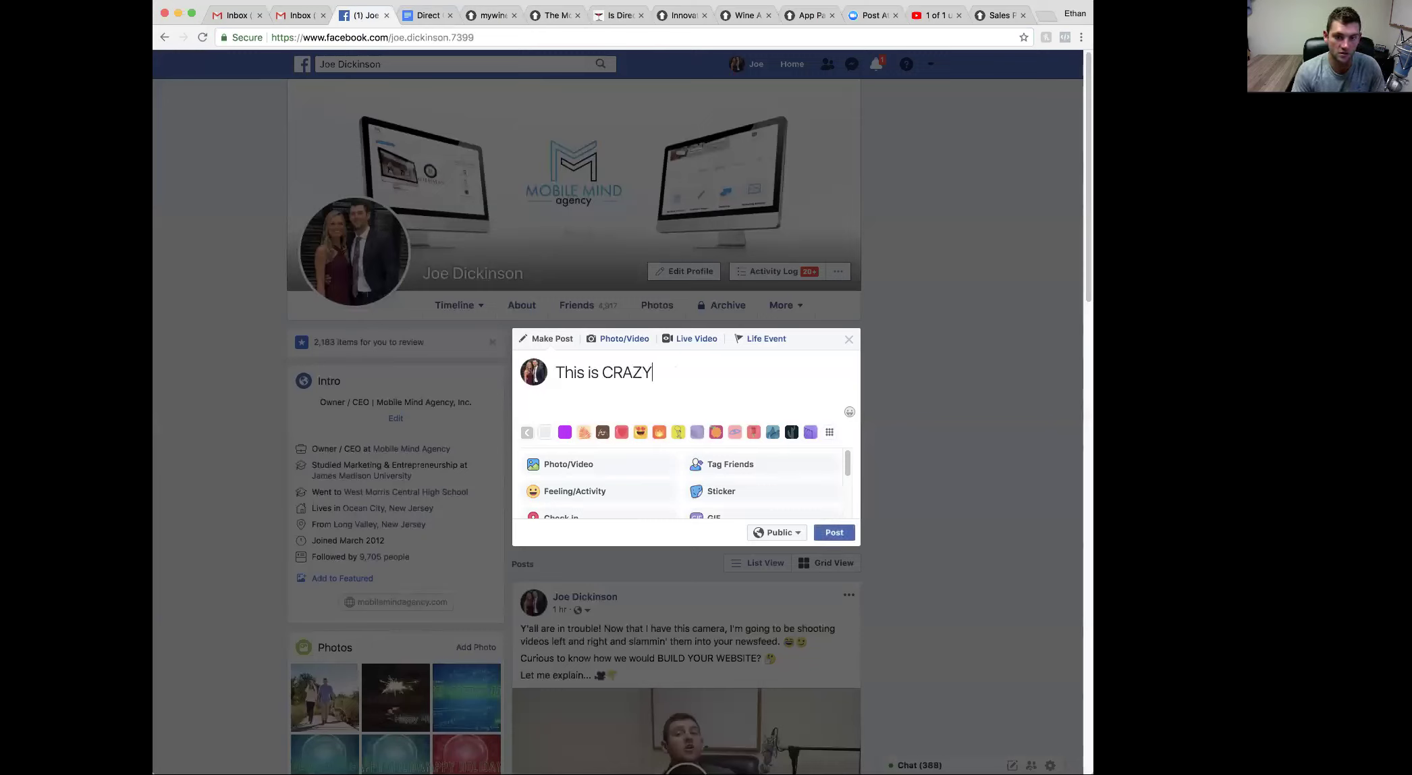
type("!!! Who would pay ")
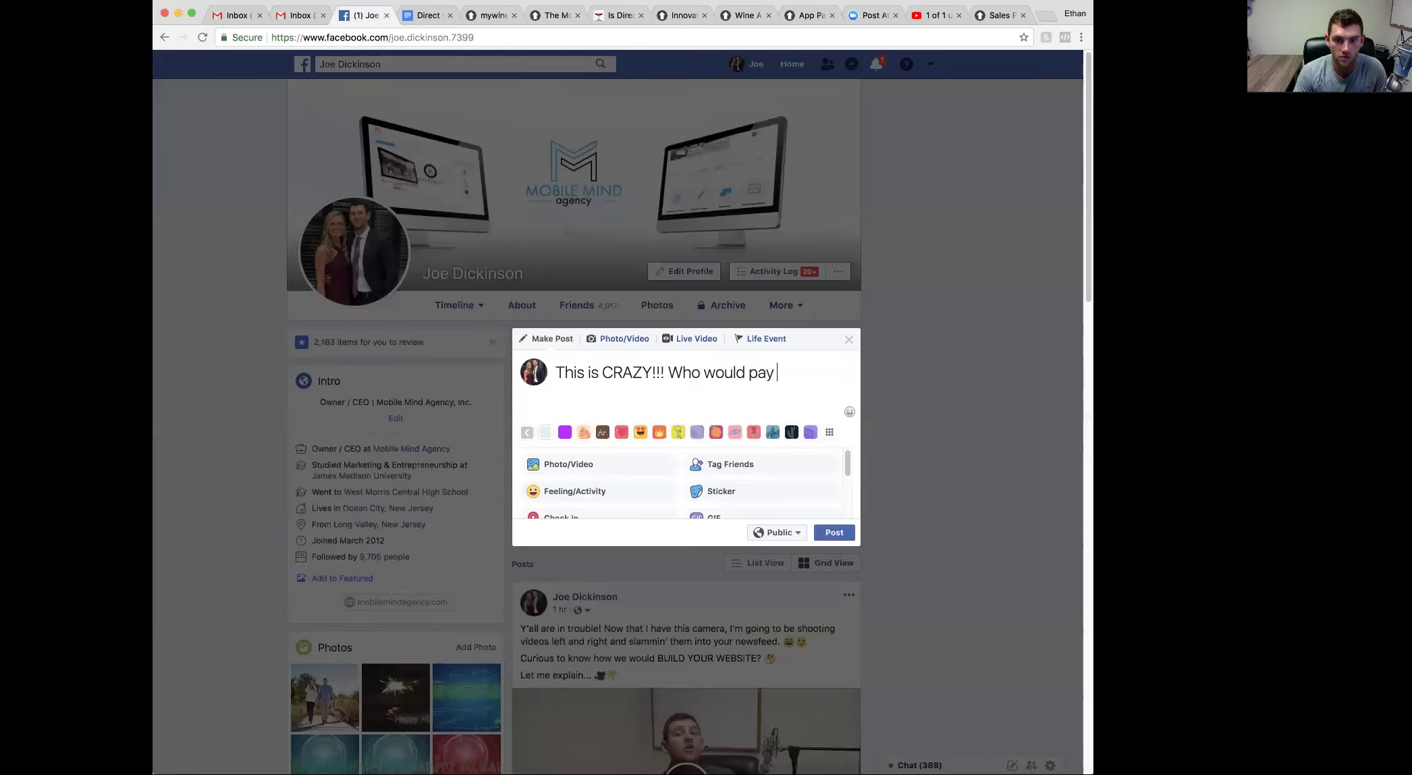
type("this amount for a botto")
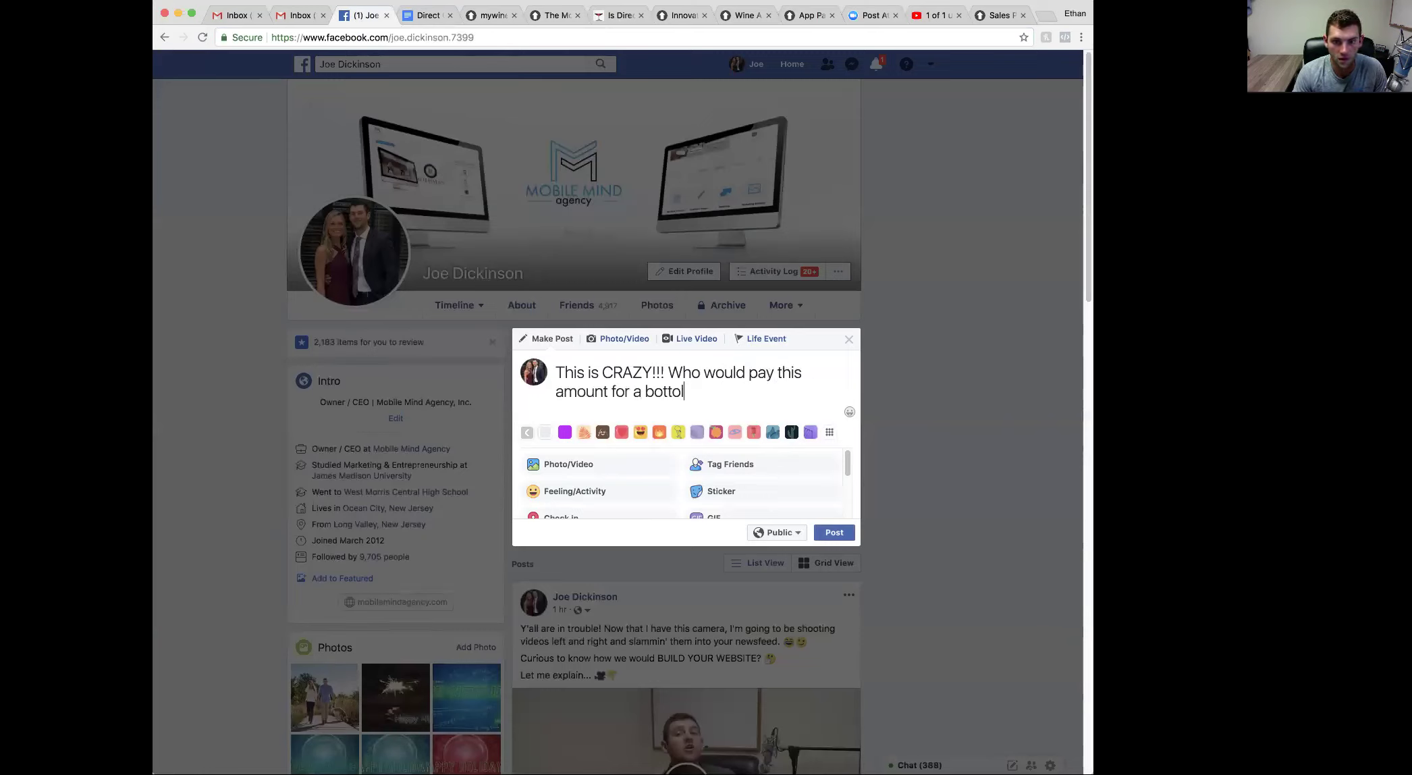
type("le of wine!?")
key("Return")
key("Return")
Paste the cp13 blog link into the post and remove its link preview card.
key("super+v")
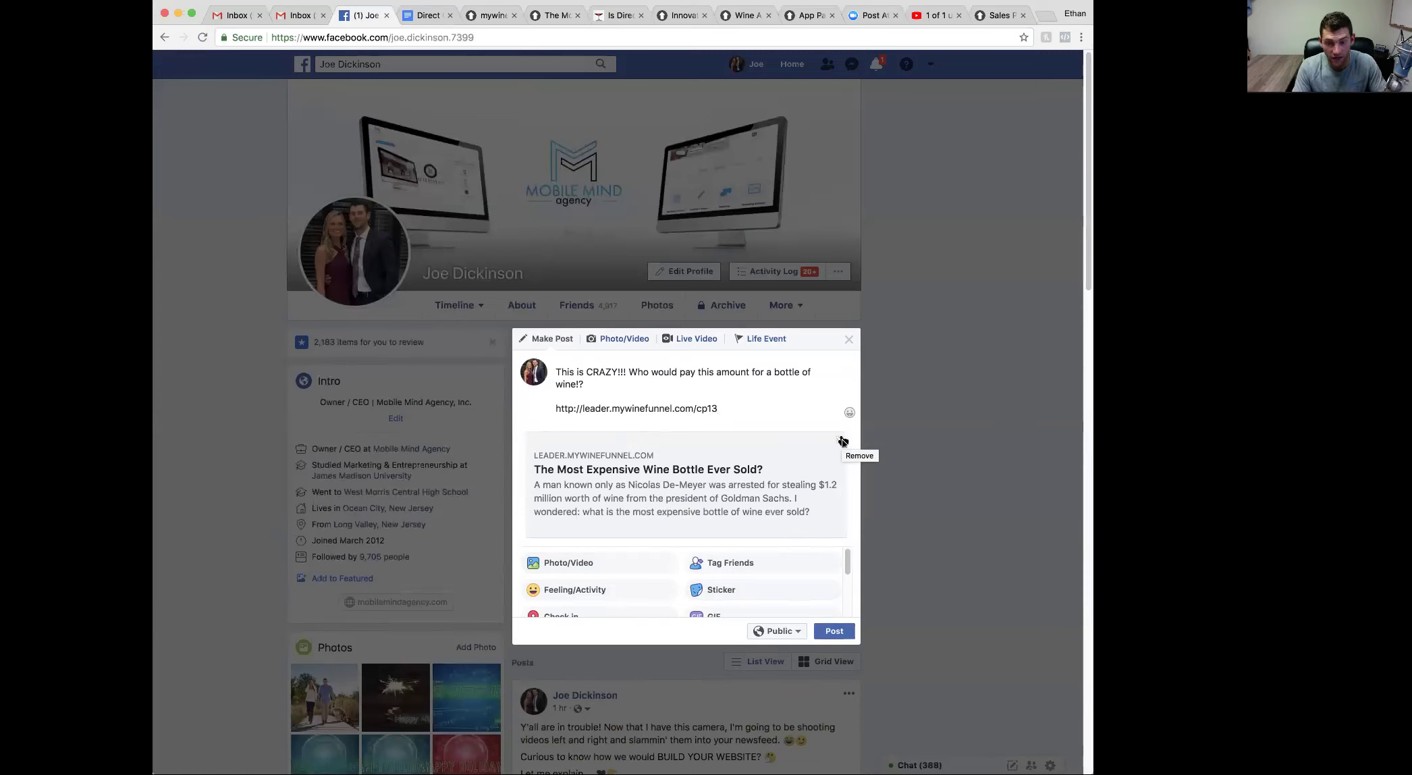
left_click(843, 441)
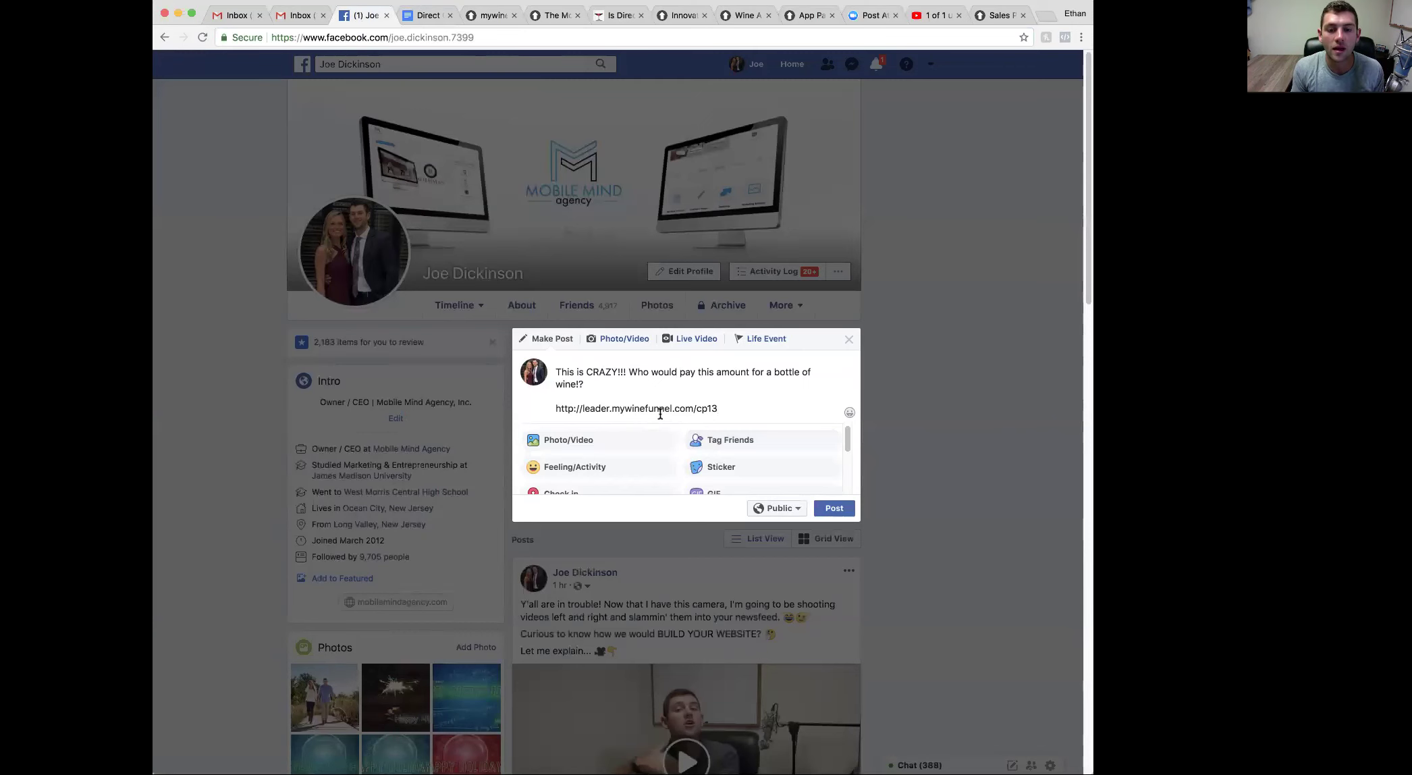
left_click(495, 21)
Reopen the Blog 7 post and open the 'Question 1: Drink wine?' capture page from its sidebar ad.
scroll(598, 297, "down", 1)
left_click(677, 284)
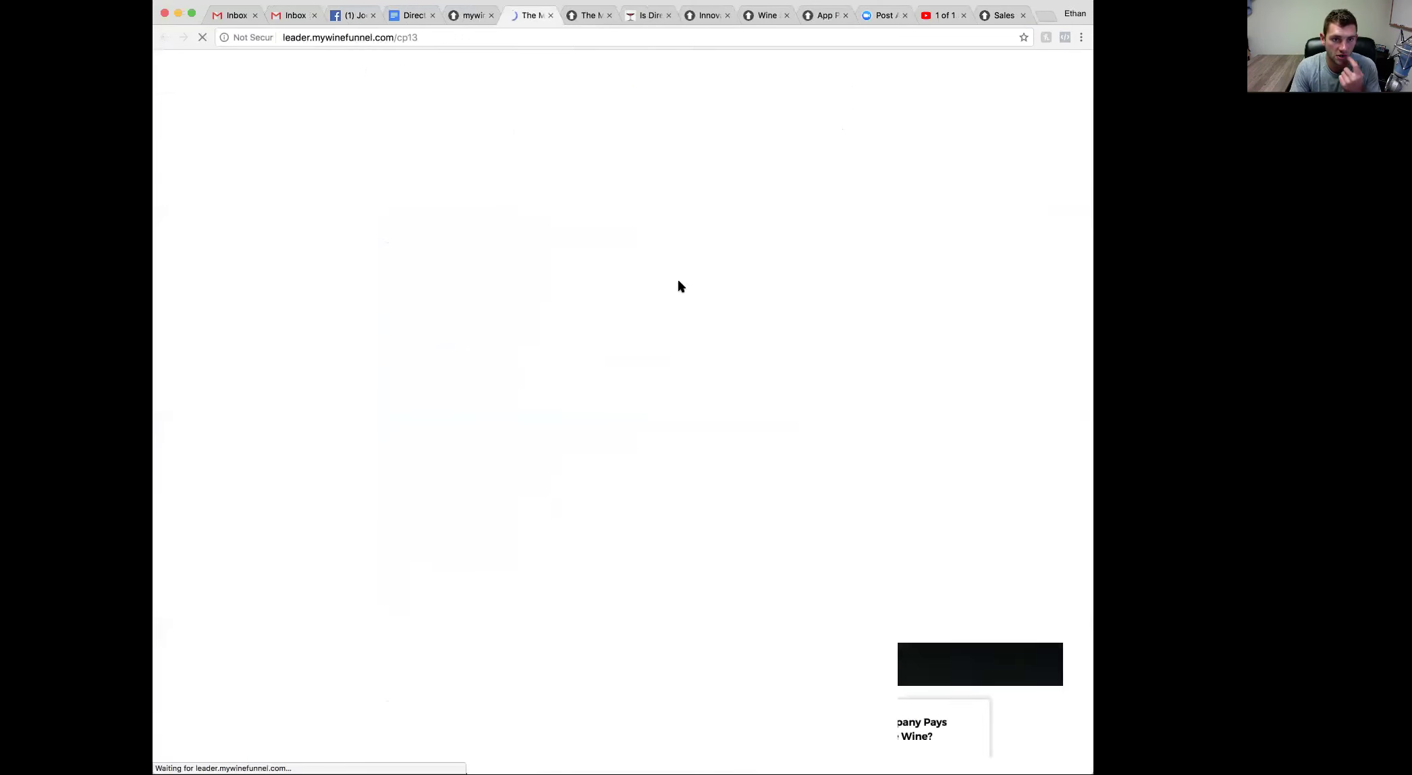
scroll(674, 452, "down", 8)
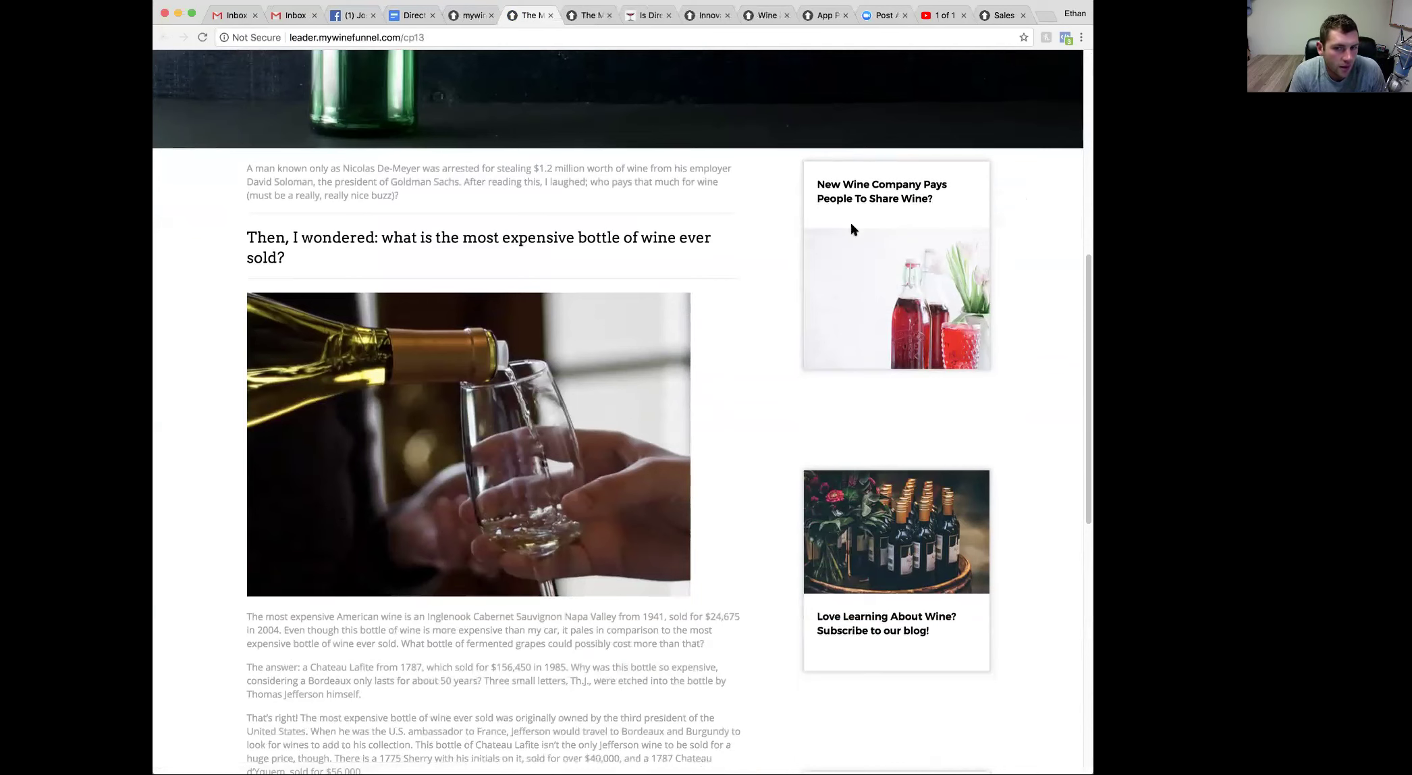
scroll(877, 270, "down", 1)
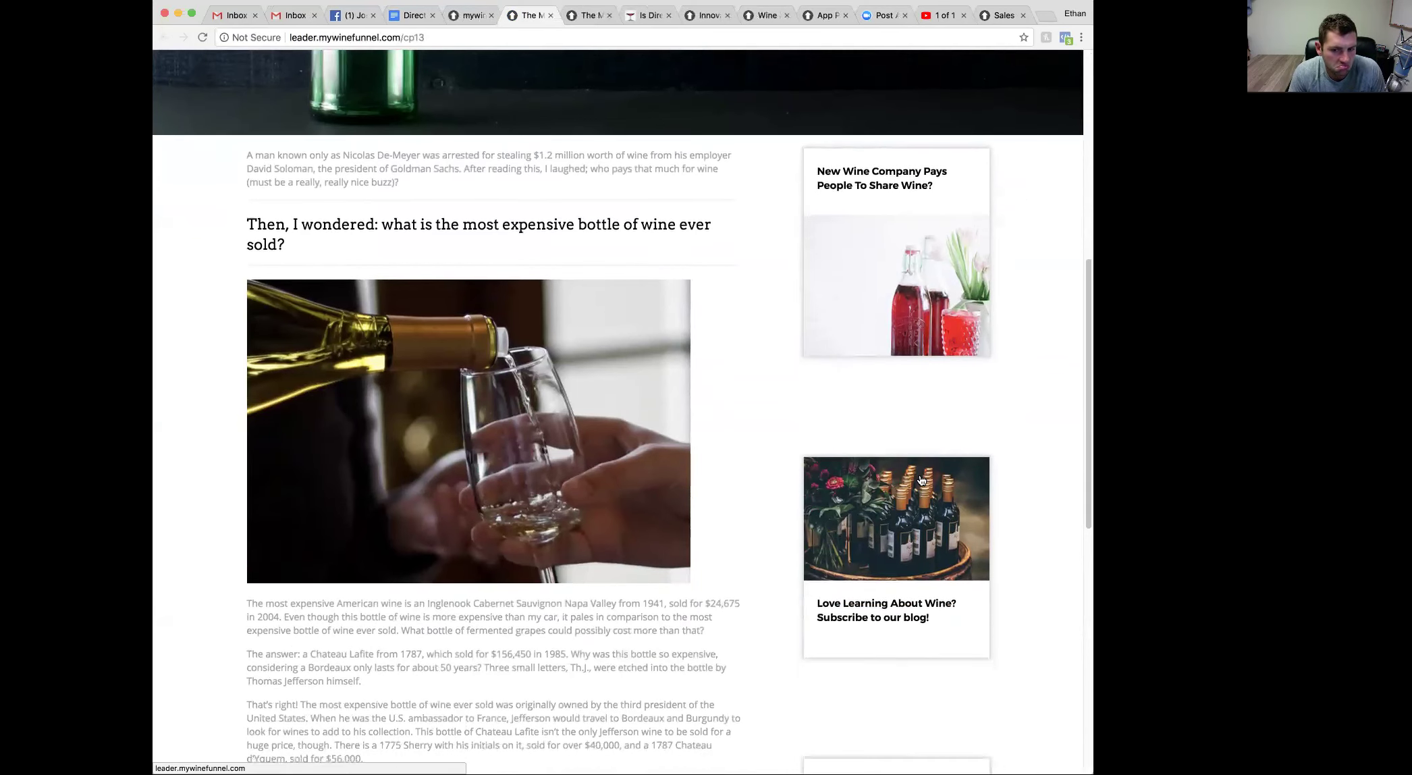
scroll(910, 405, "up", 1)
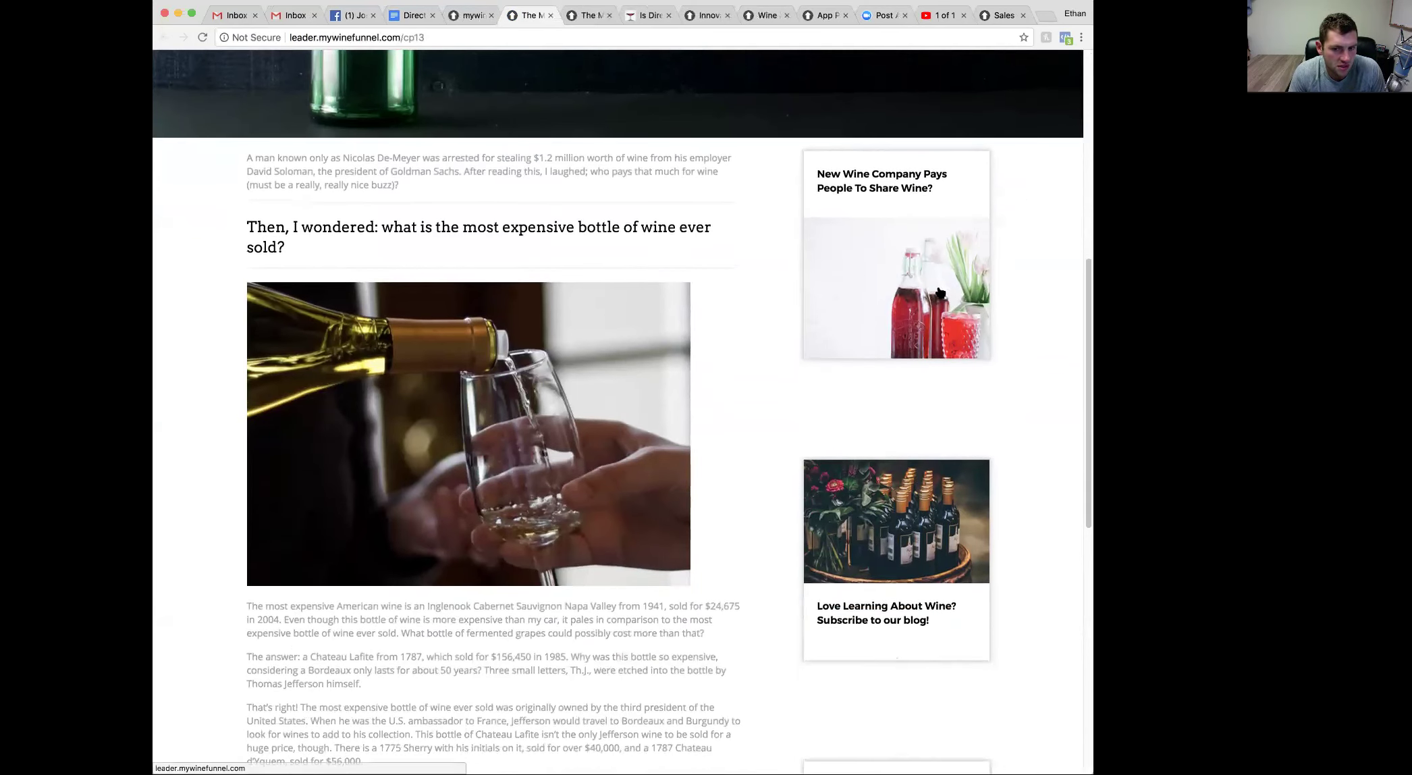
left_click(921, 325)
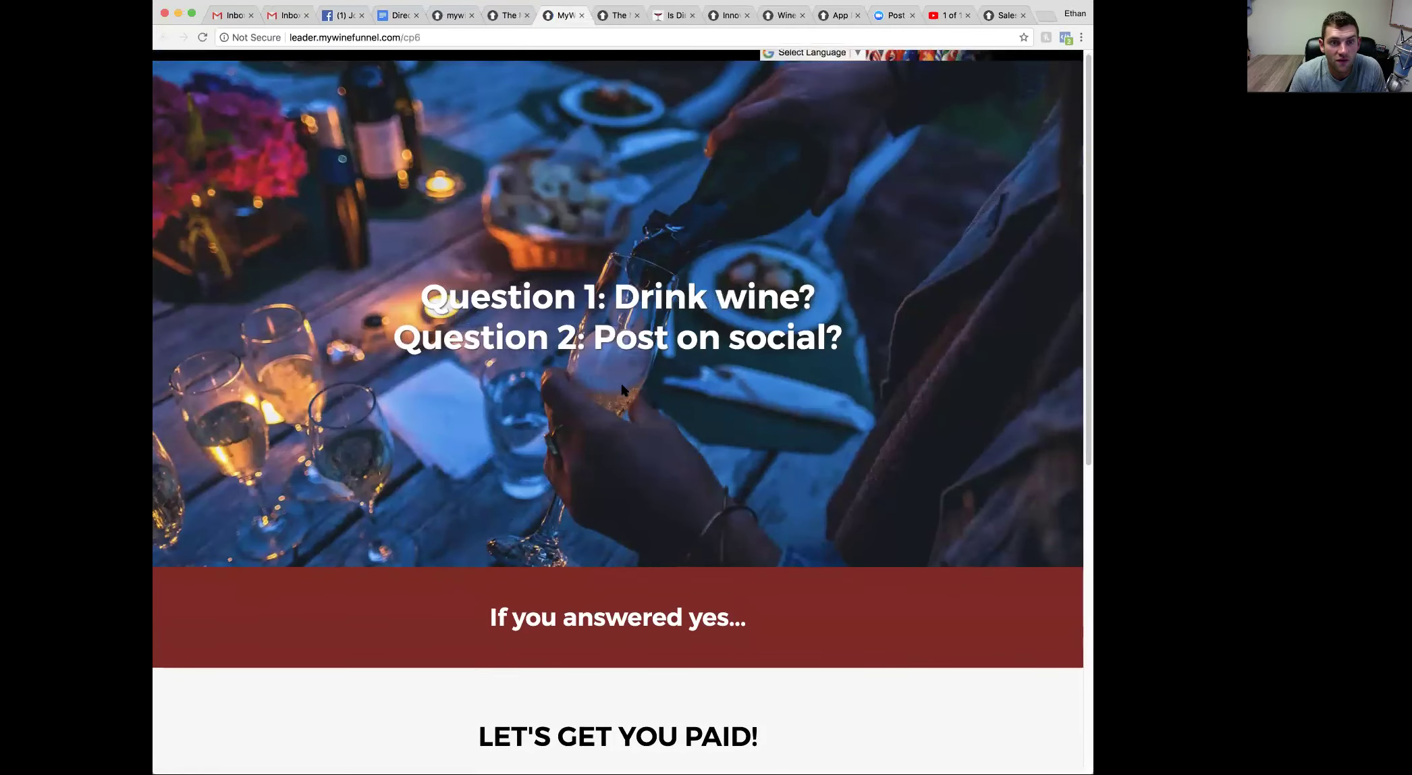
scroll(621, 385, "down", 5)
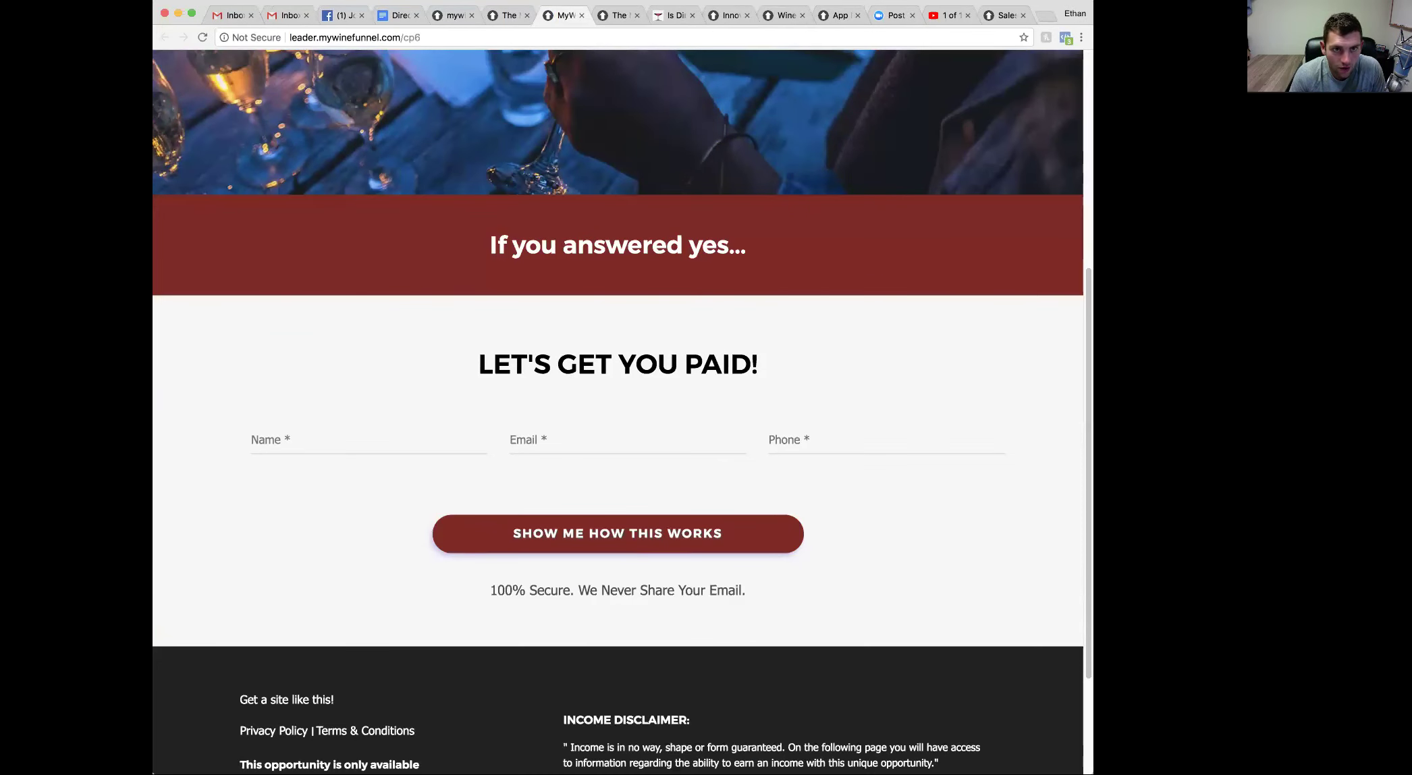
Glance at the blog article and dashboard list, then return to the training document.
left_click(496, 19)
left_click(452, 16)
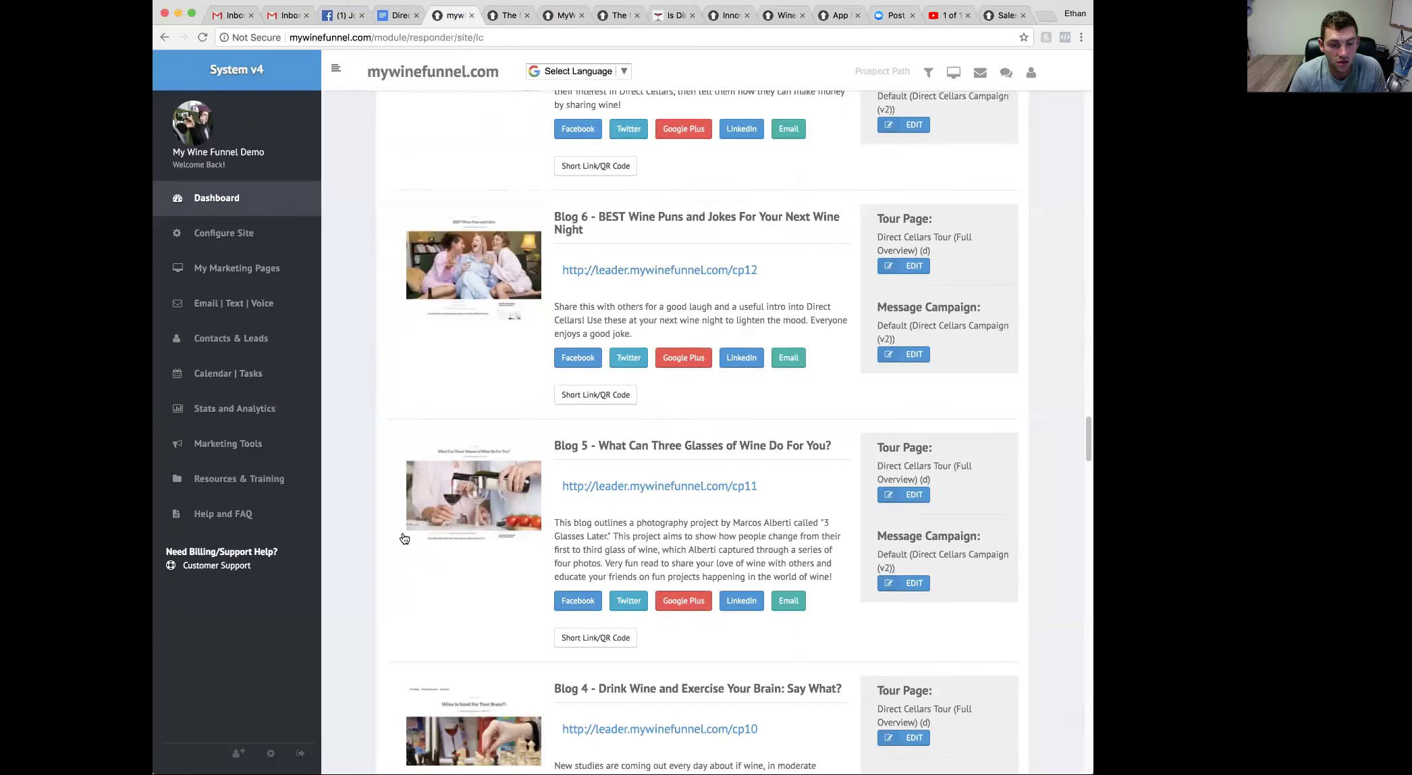
scroll(460, 608, "down", 1)
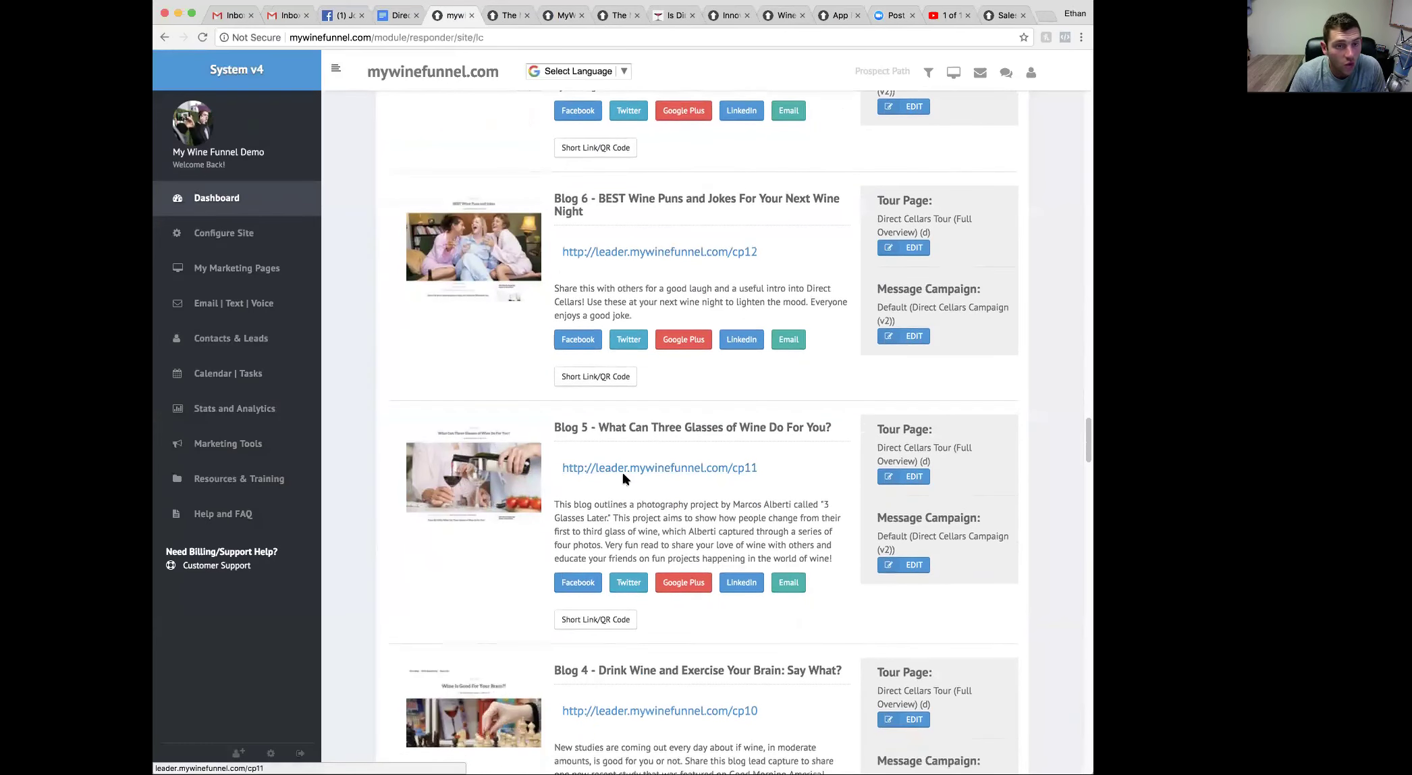
scroll(641, 378, "down", 15)
scroll(665, 421, "up", 10)
left_click(398, 15)
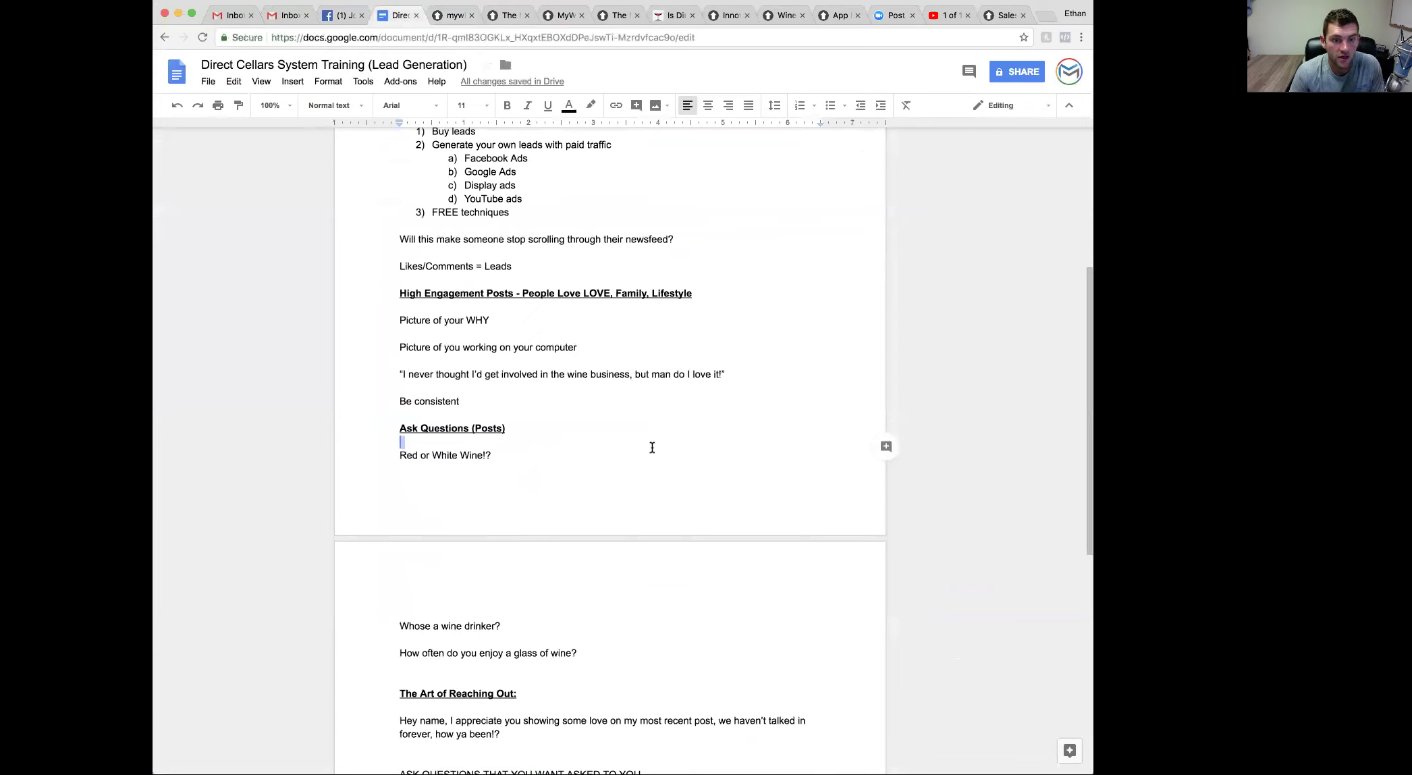
Replace the placeholder 'name' in the 'Hey name' greeting with the contact's first name.
left_click(625, 450)
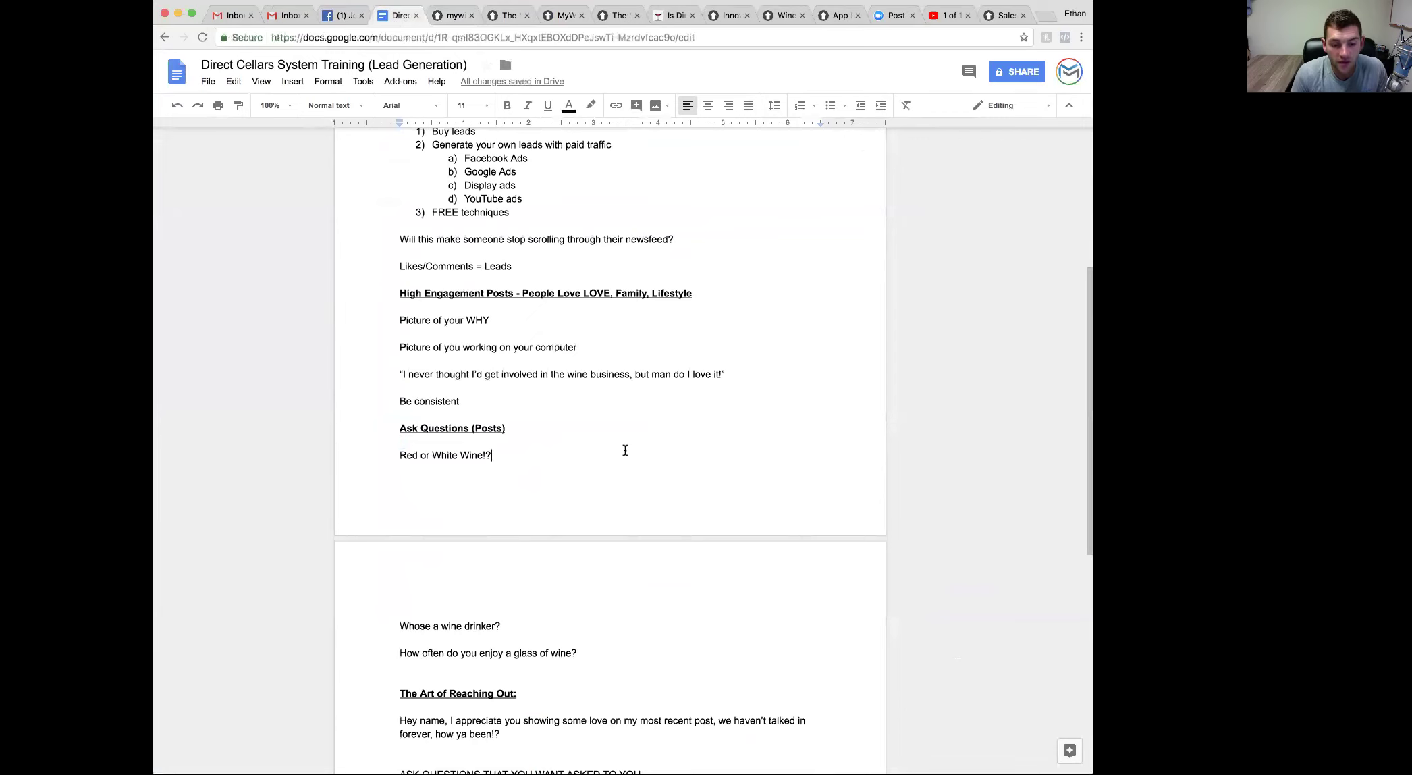
scroll(668, 451, "down", 3)
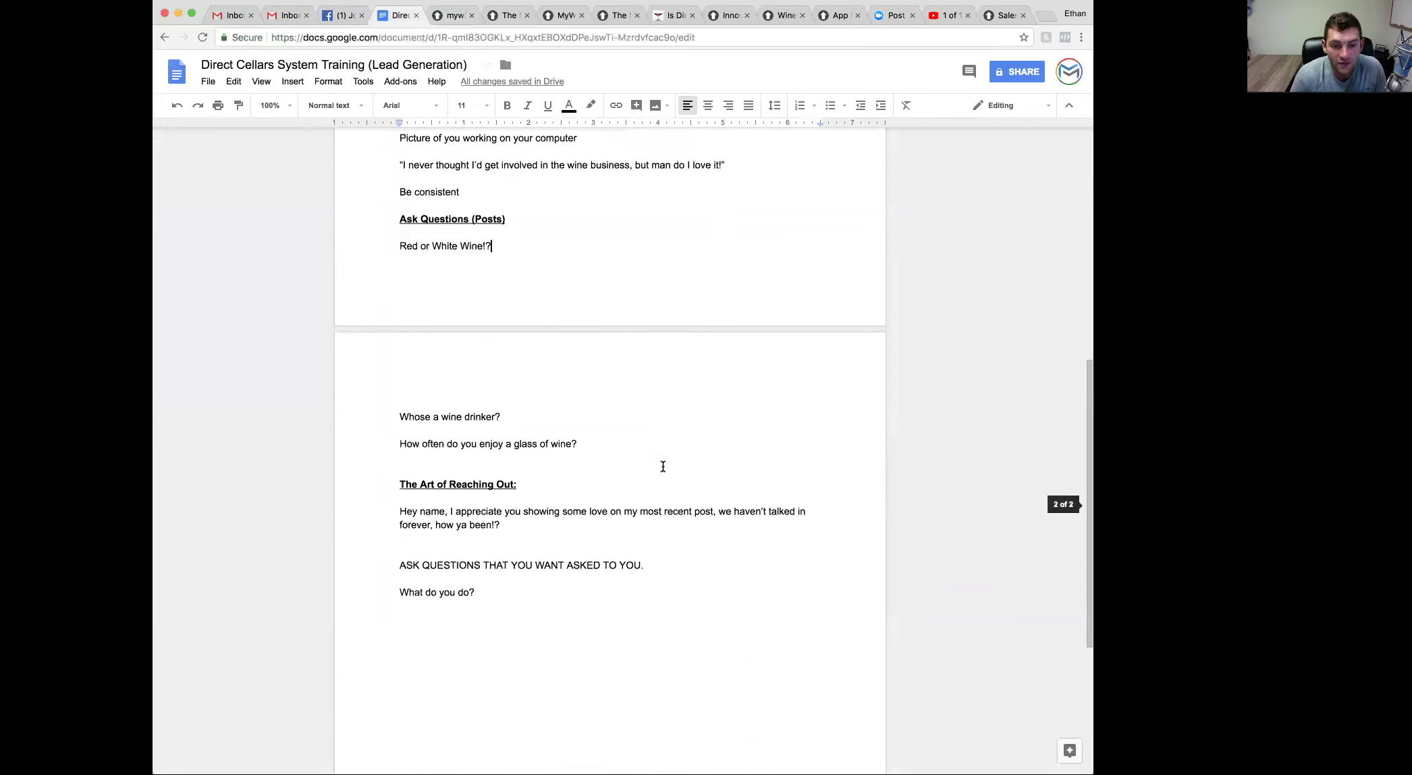
left_click_drag(508, 525, 410, 513)
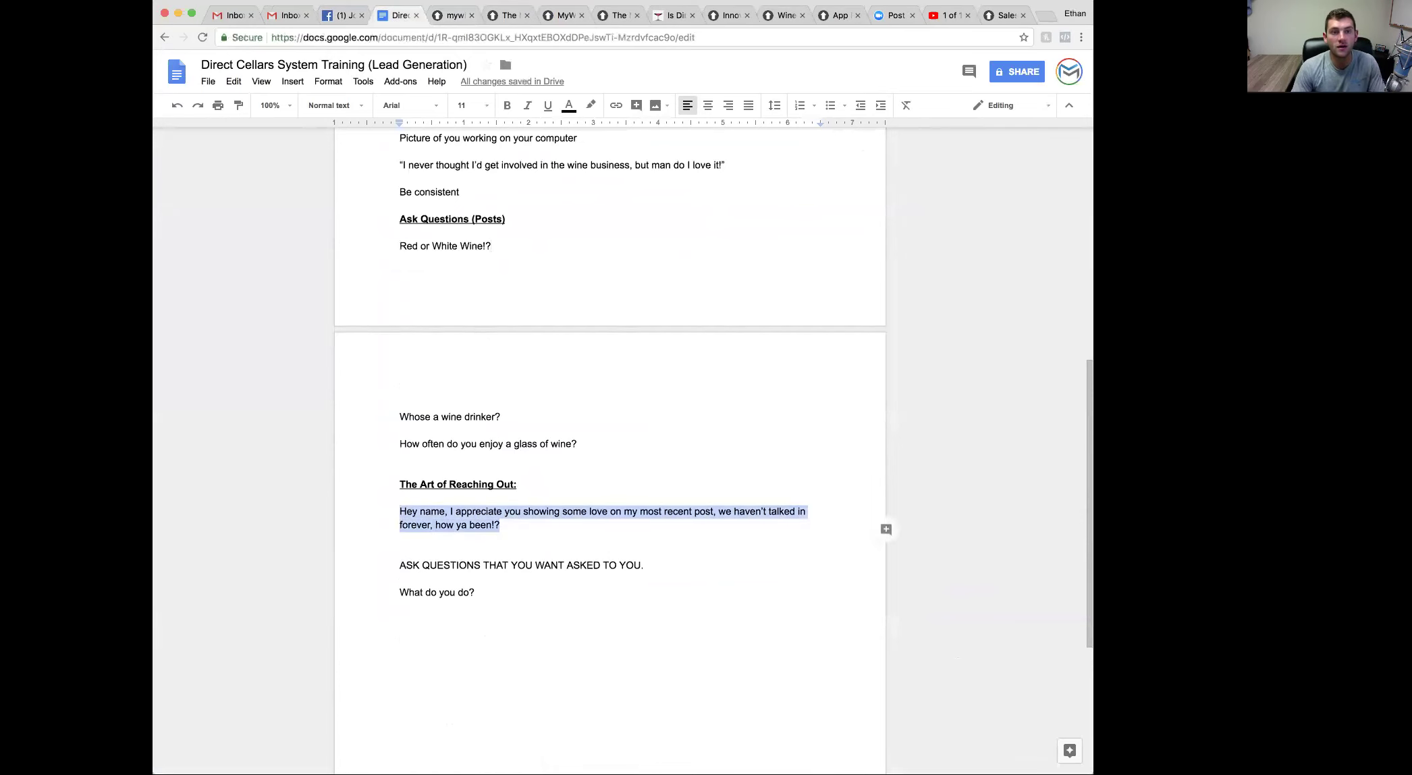
left_click(341, 16)
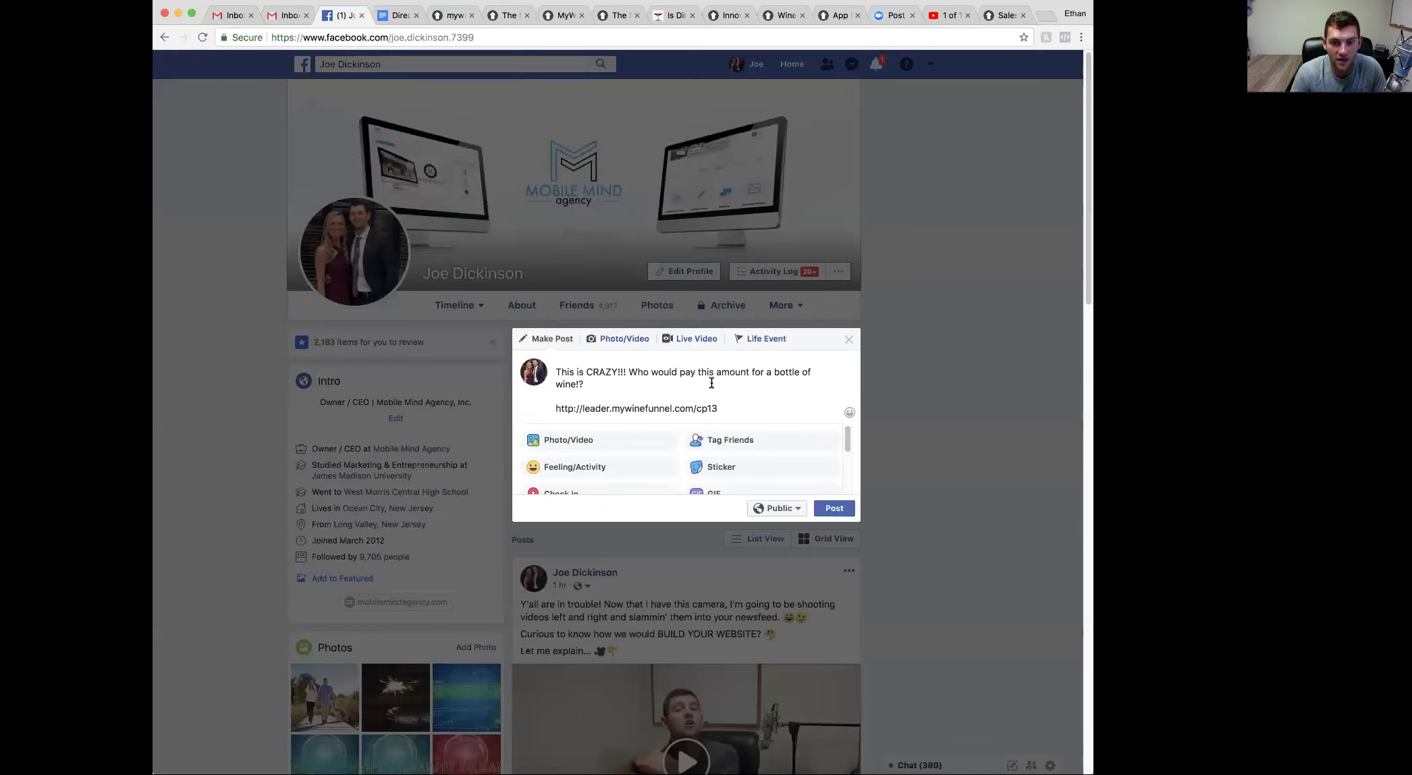
left_click(397, 17)
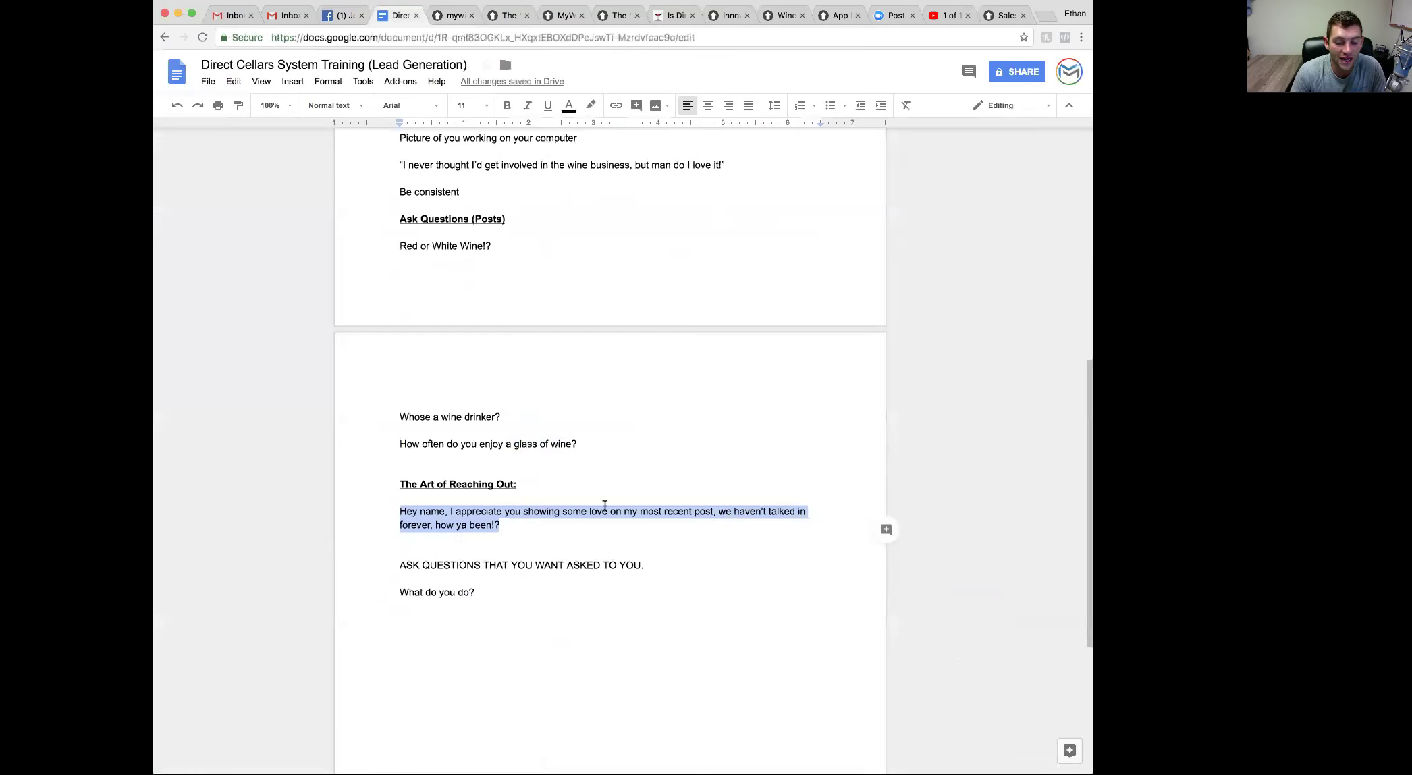
left_click(605, 507)
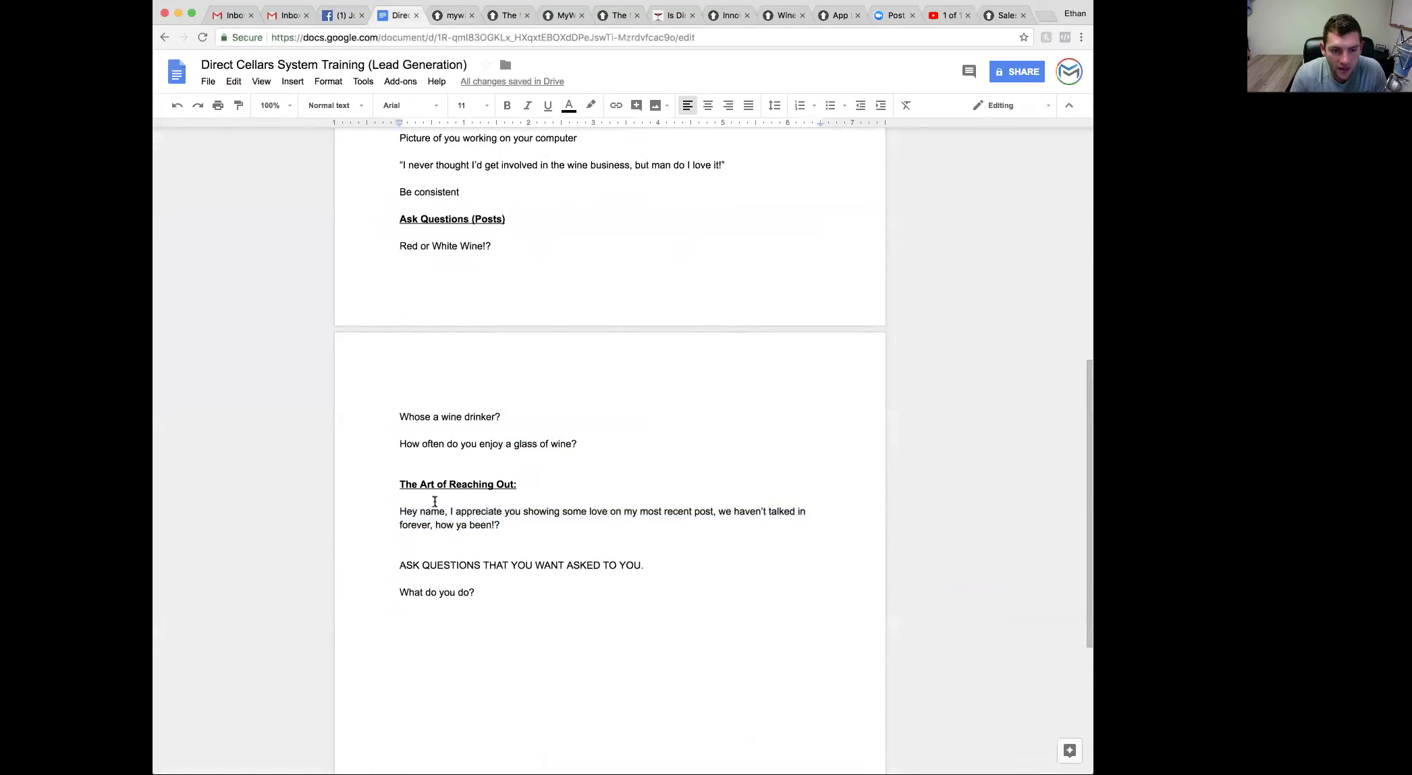
double_click(434, 508)
type("Jenn")
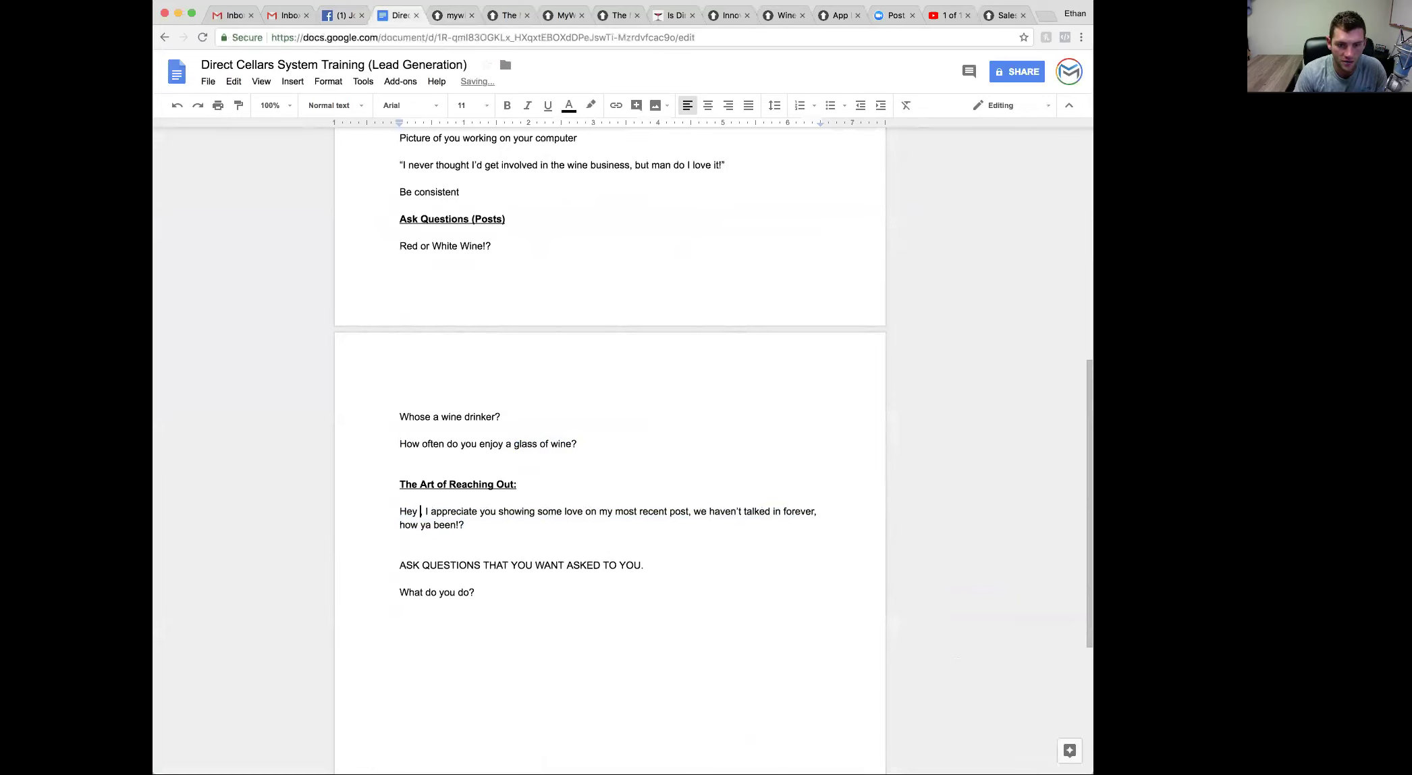
Review the greeting lines and place the cursor below 'What do you do?'.
double_click(570, 523)
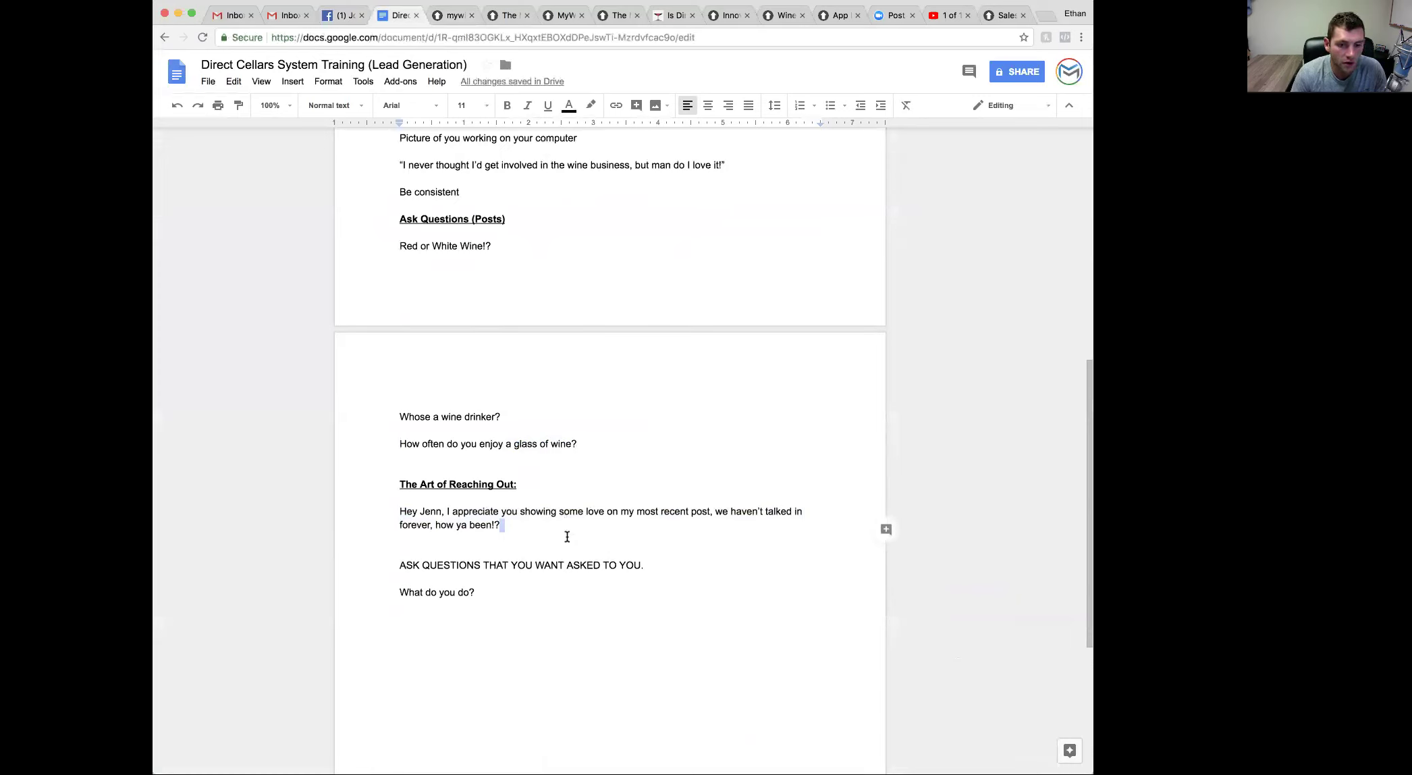
left_click(569, 532)
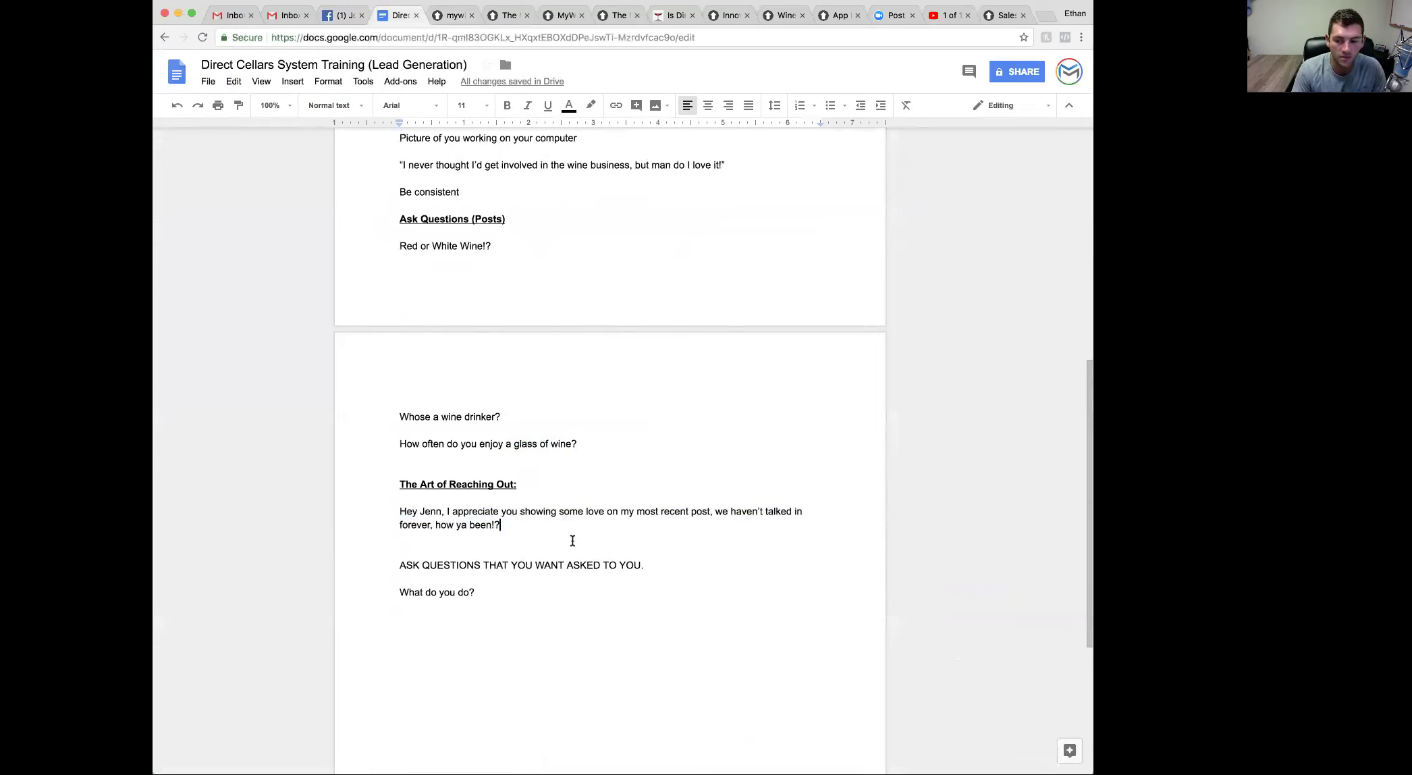
triple_click(502, 523)
left_click_drag(501, 524, 378, 511)
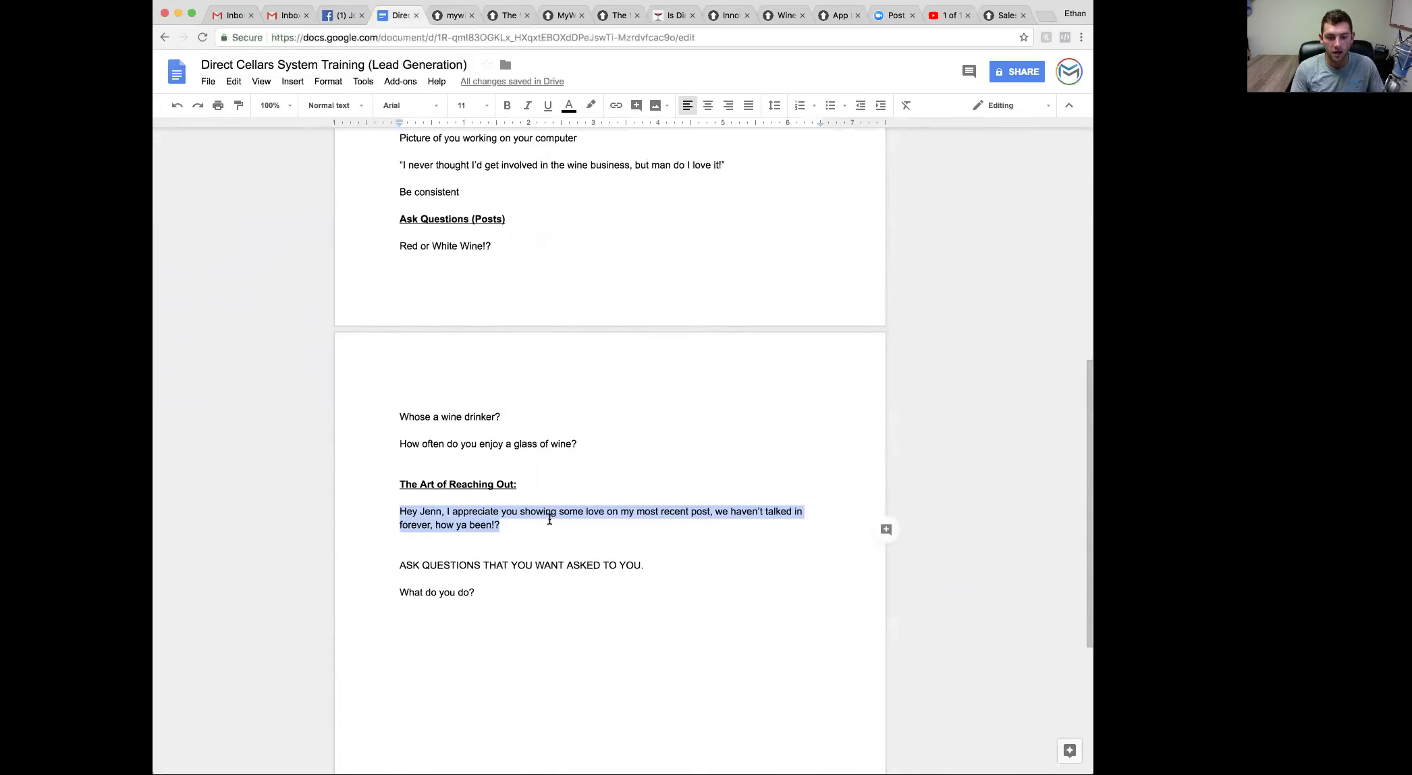
left_click(549, 517)
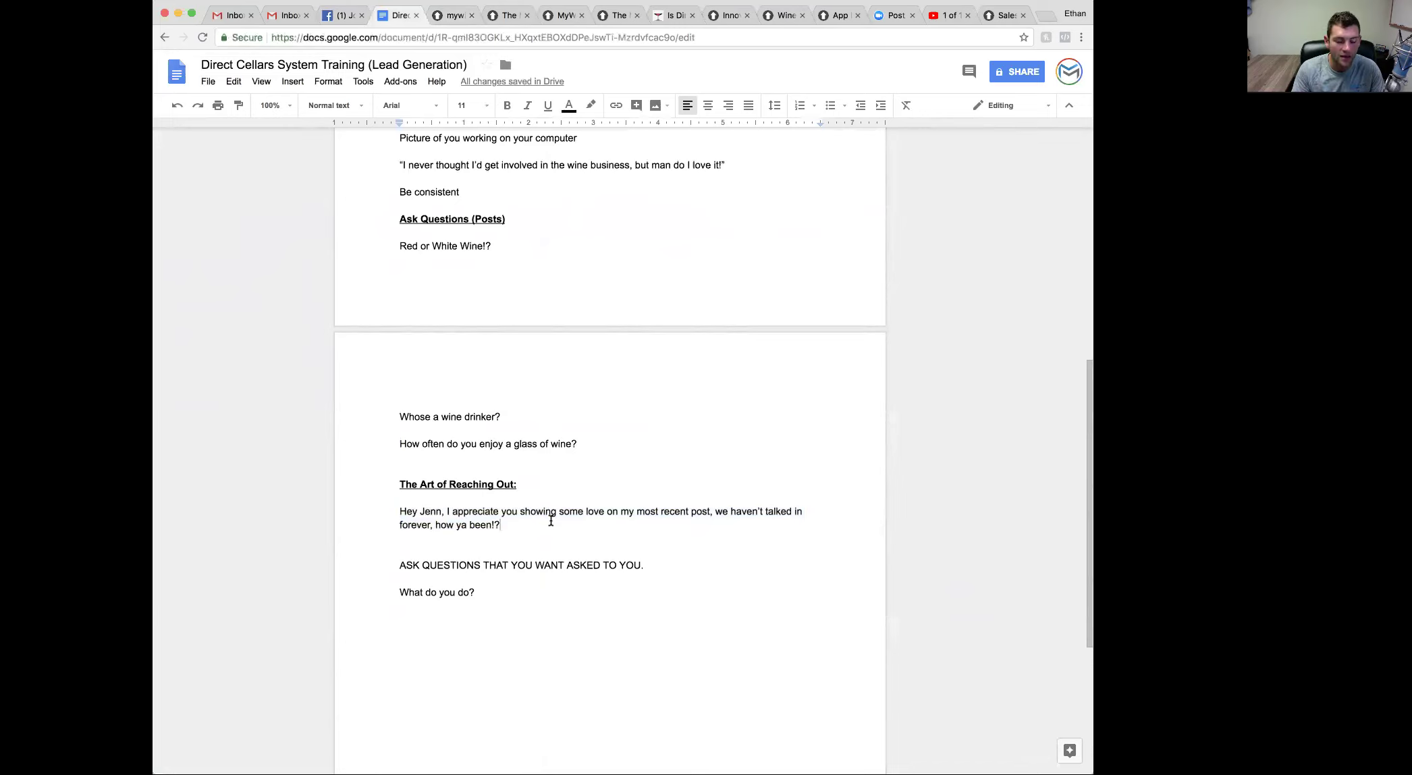
double_click(503, 542)
left_click(499, 546)
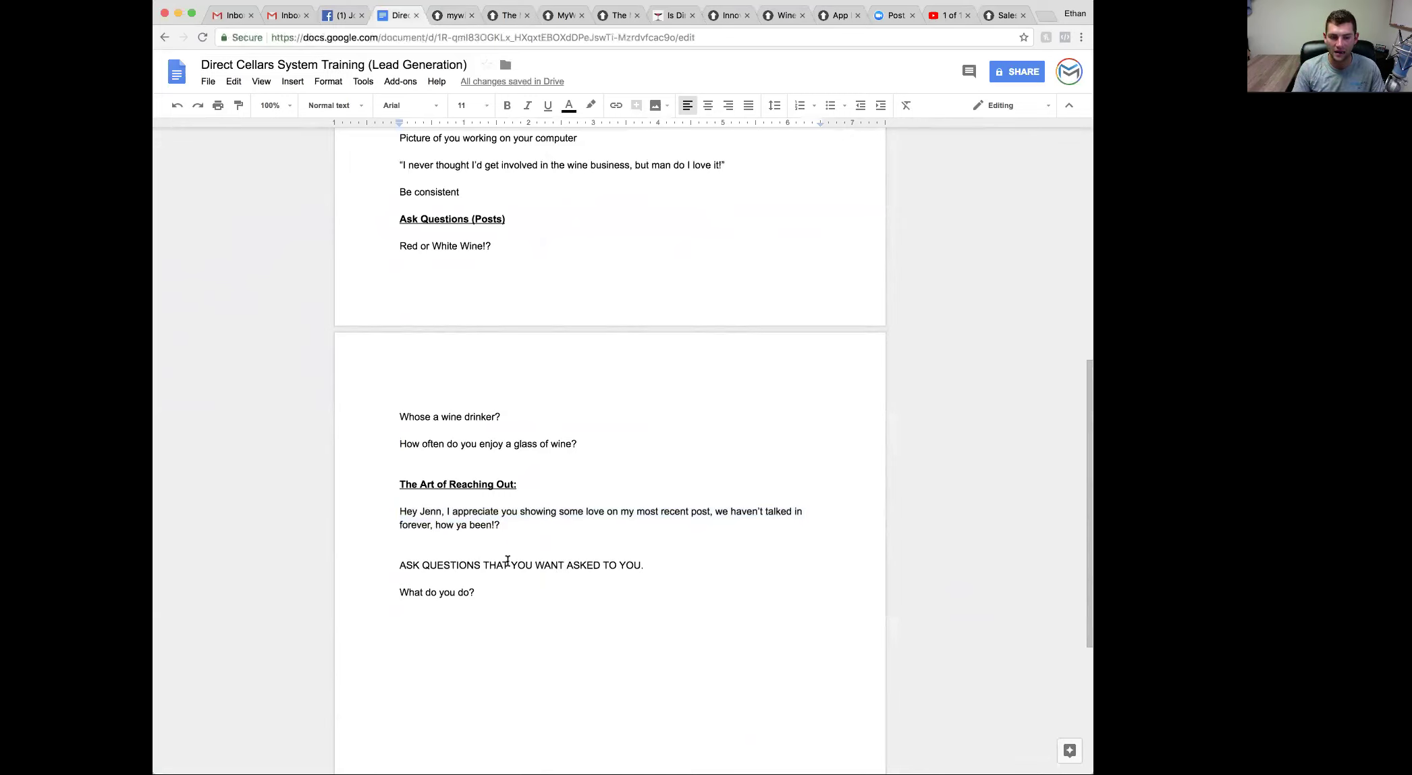
left_click_drag(646, 565, 400, 567)
left_click(553, 600)
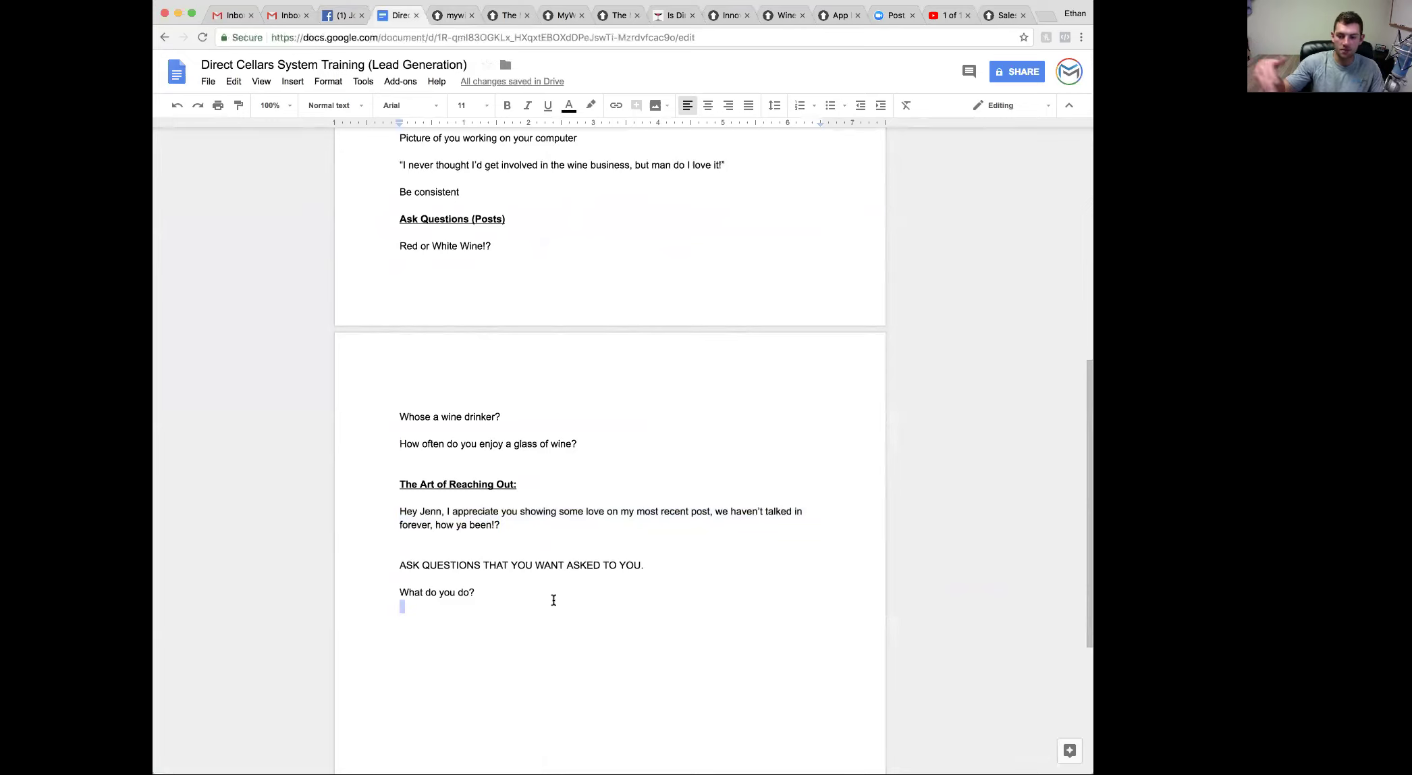
Under 'What do you do?', type the reply about working full time at XYZ company and building a wine business part time.
left_click(542, 611)
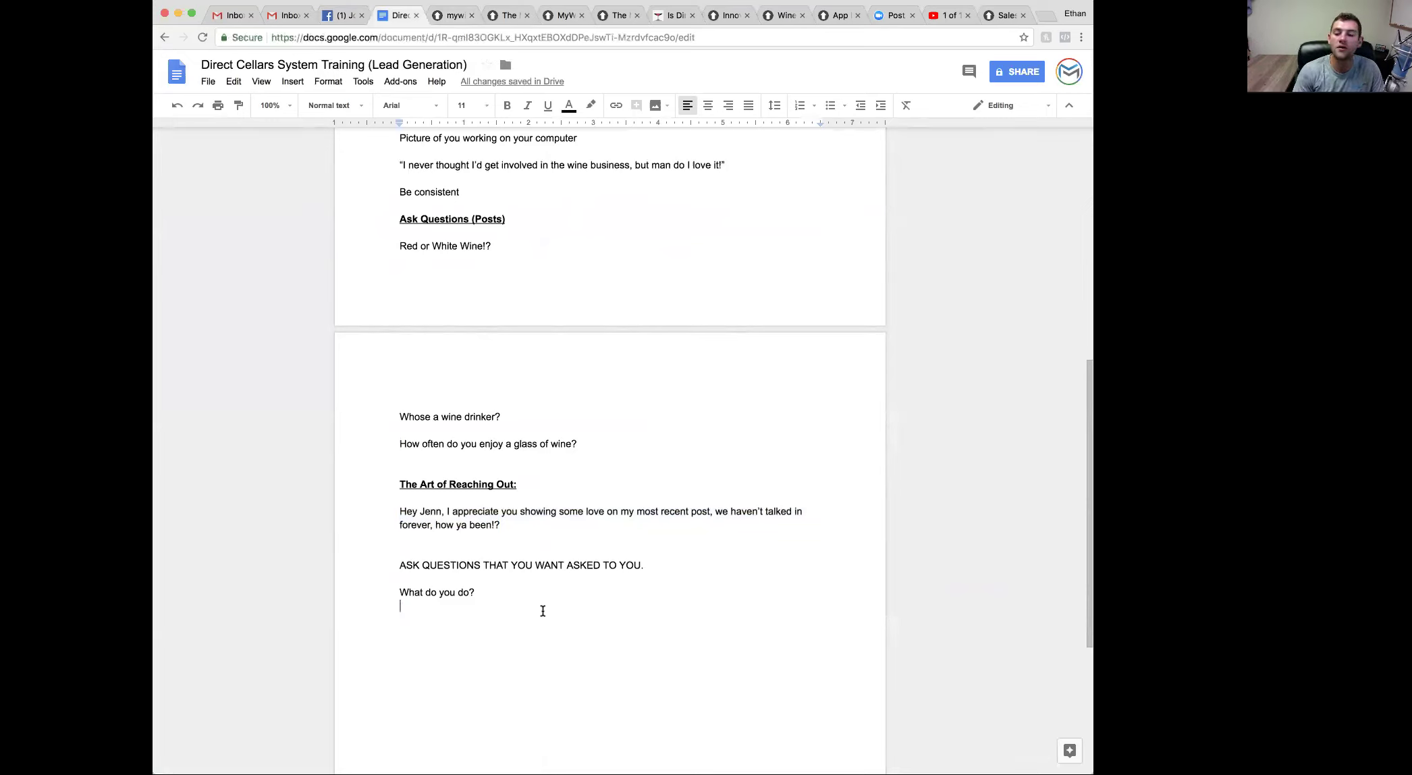
key("Return")
key("Return")
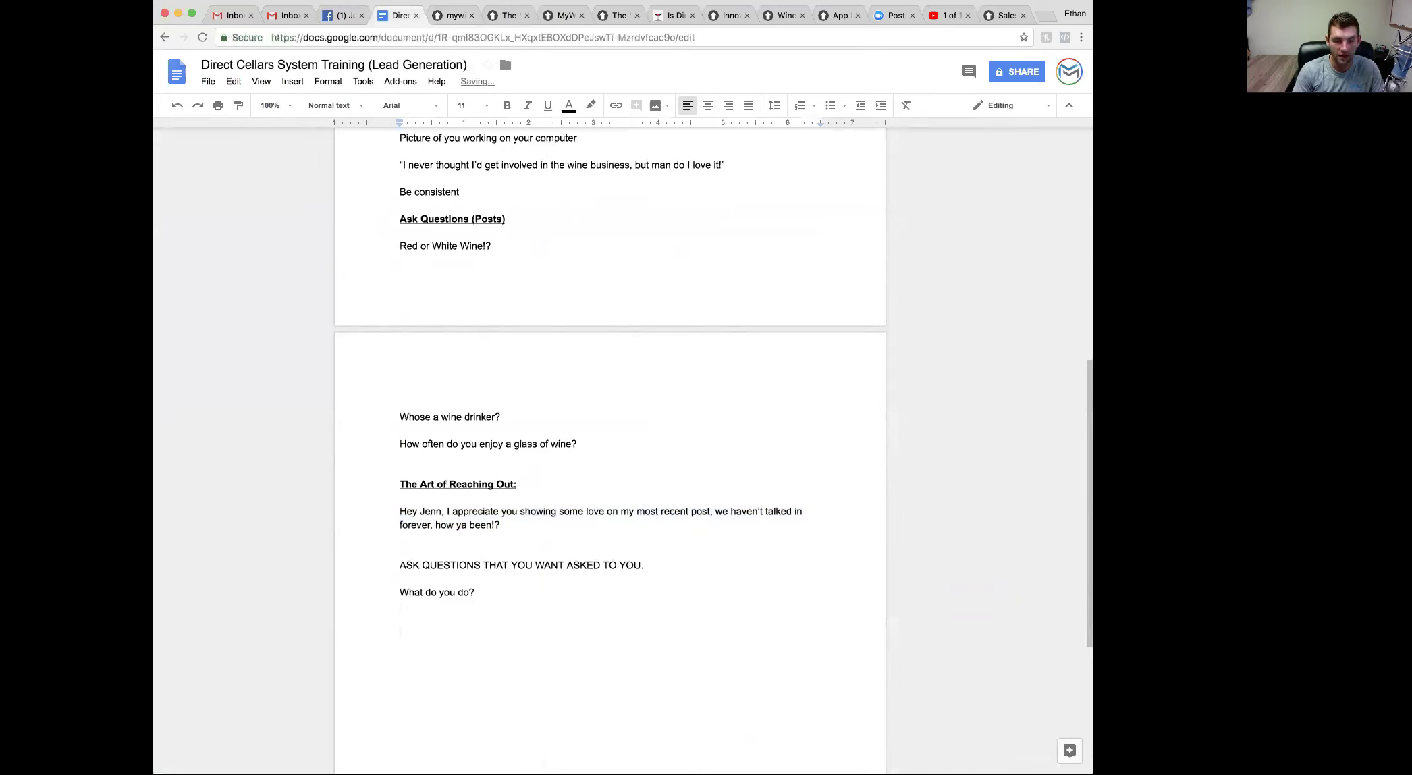
type("Well I'm workin")
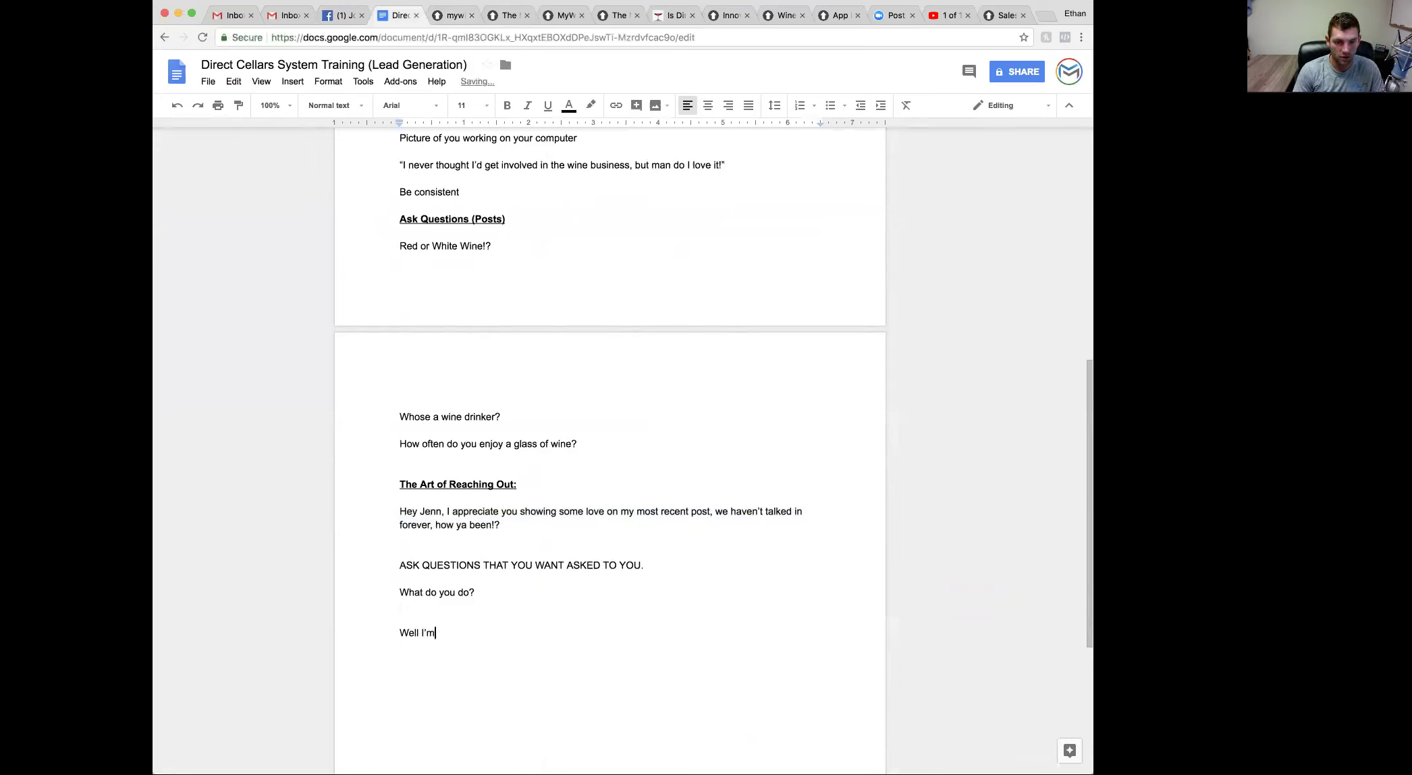
type("g full time at XYZ comp")
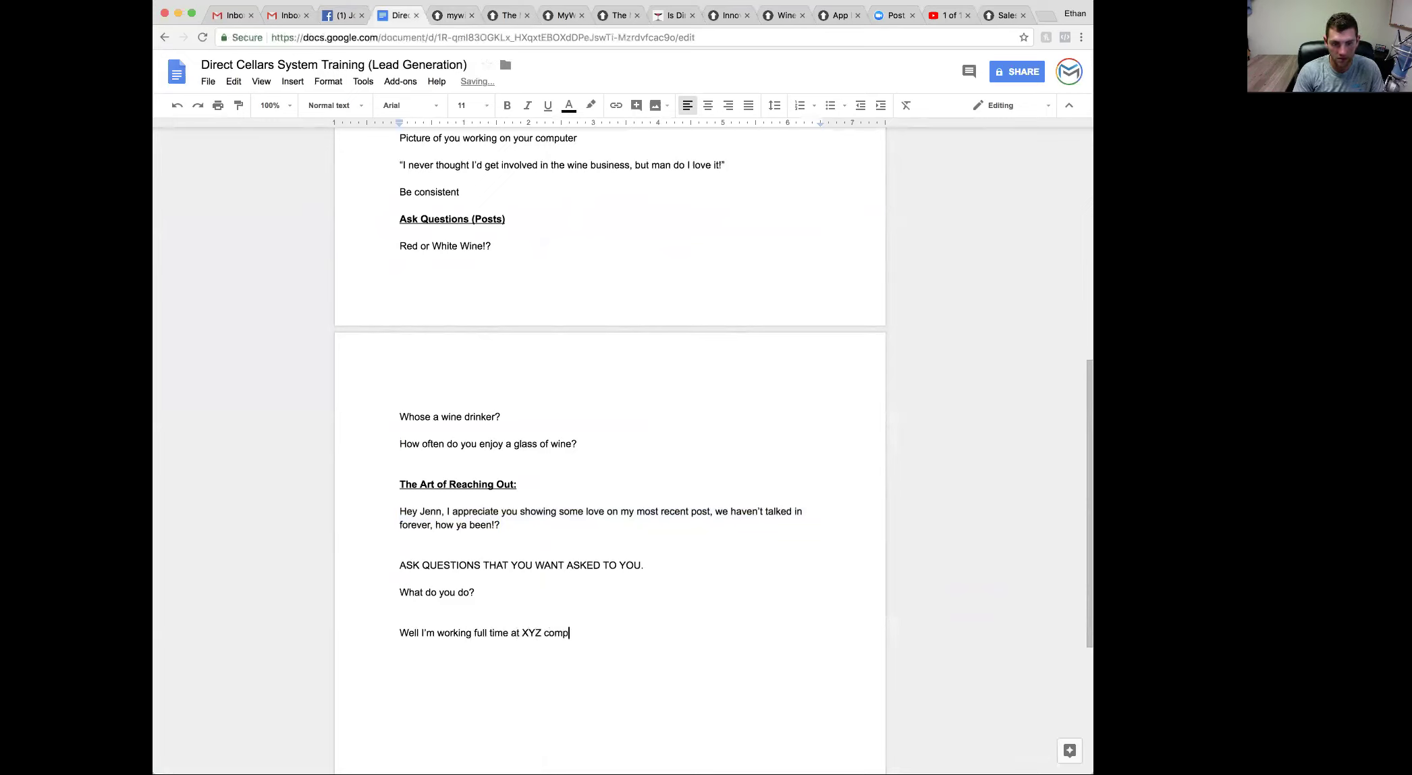
type("any, and part time I am bu")
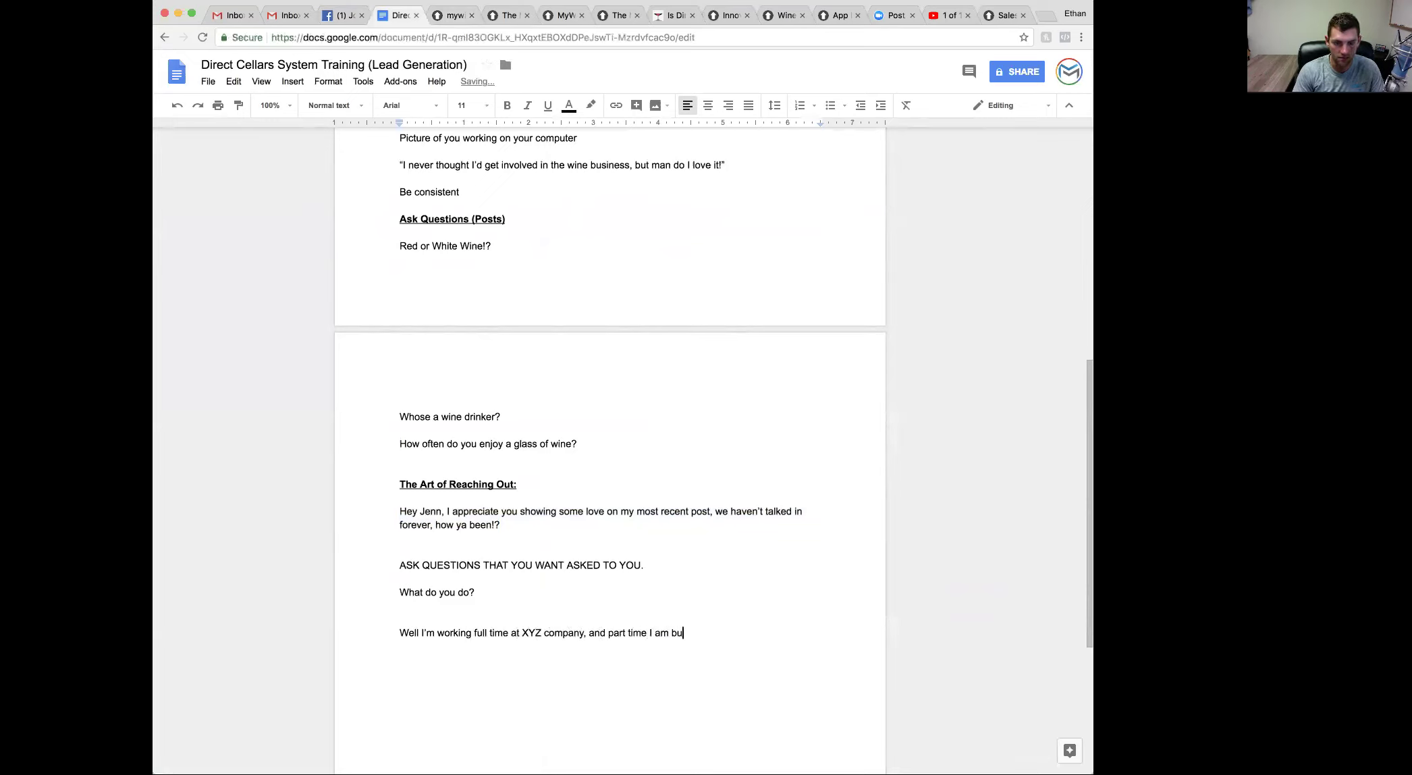
type("ilding a wine business.")
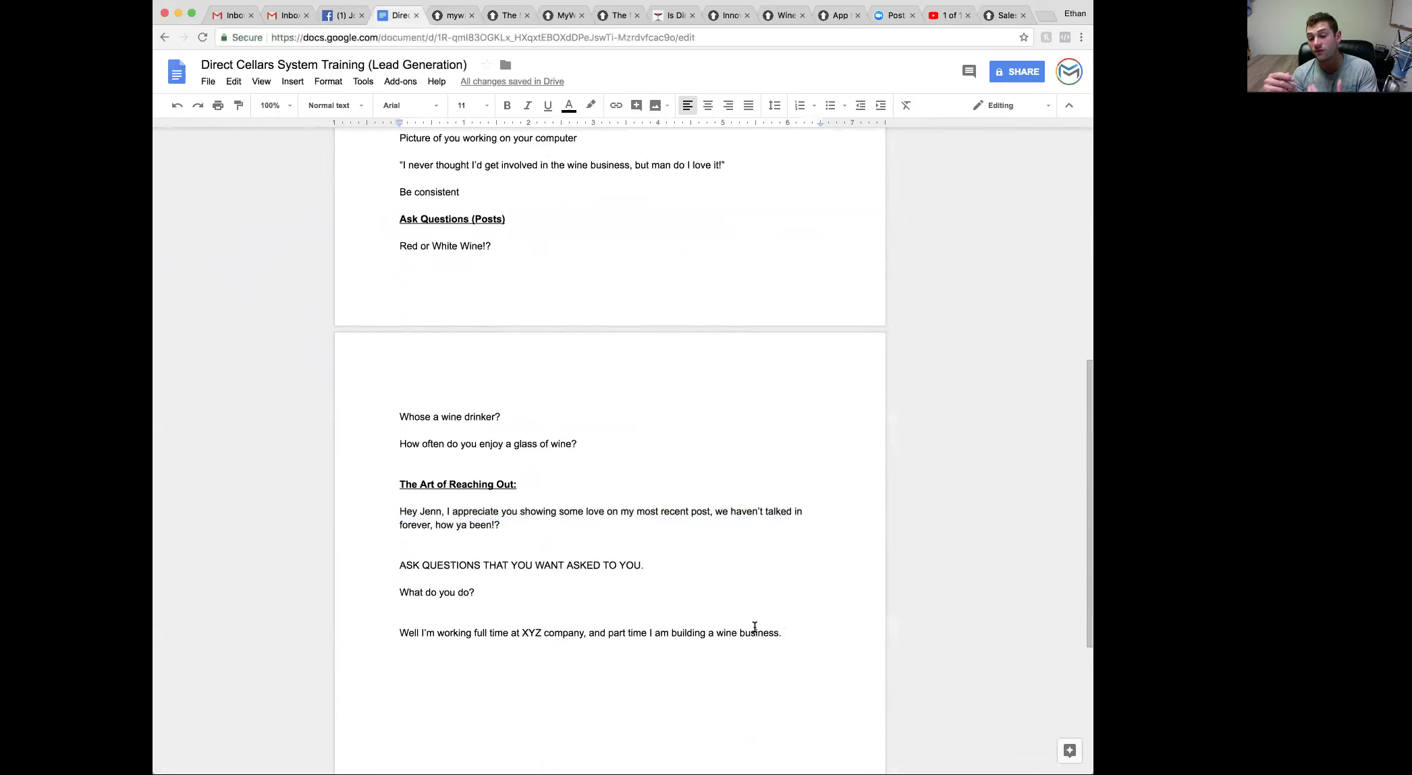
scroll(755, 626, "up", 5)
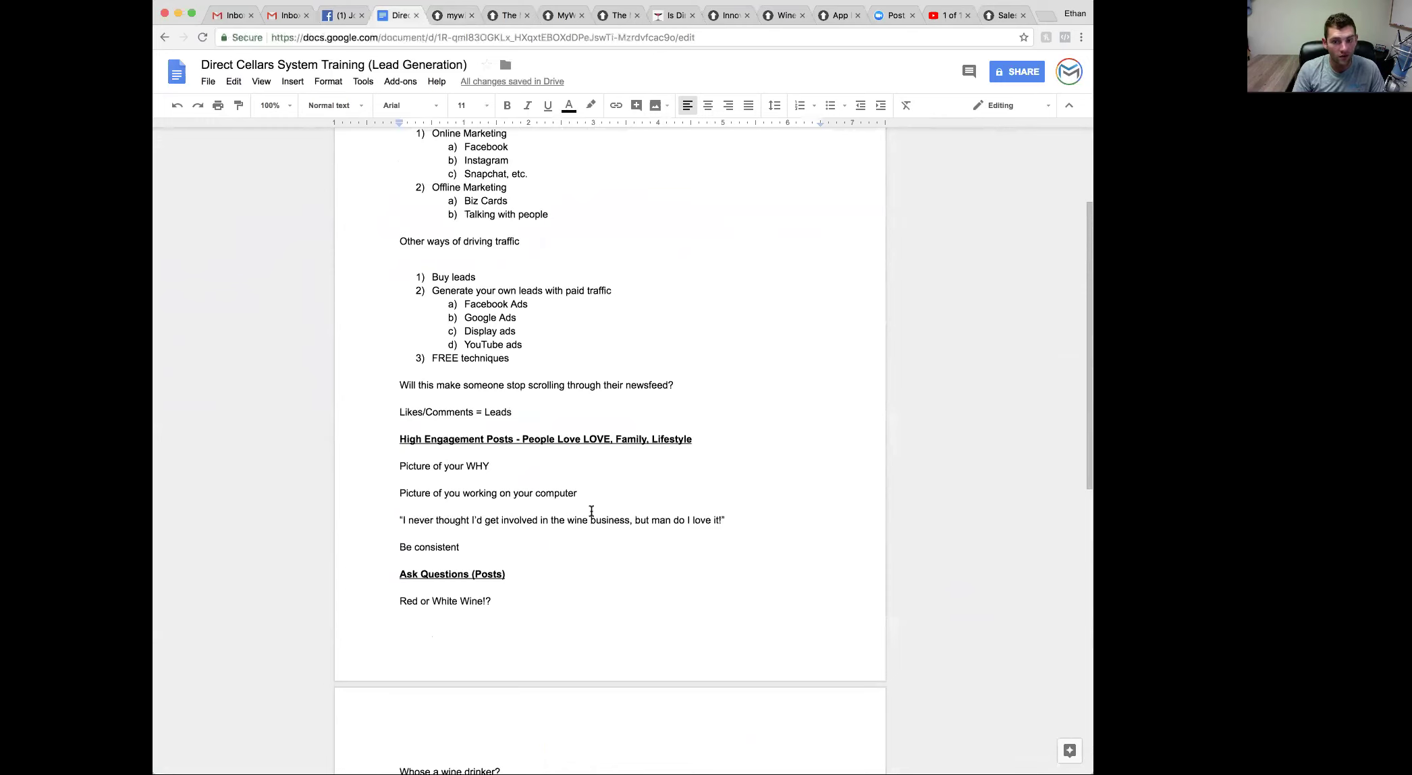
Scroll up to review the top of the training outline.
scroll(702, 479, "up", 1)
scroll(637, 416, "up", 5)
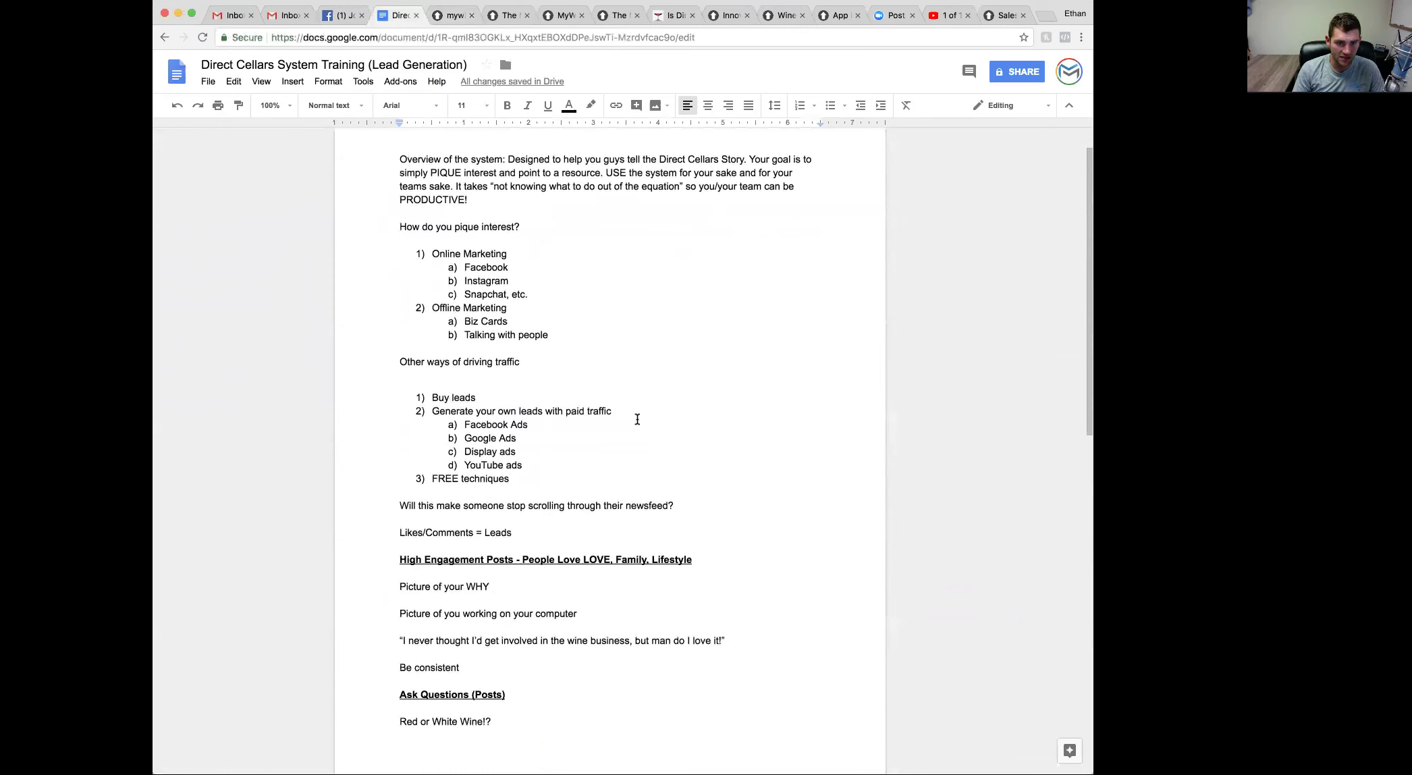
scroll(637, 419, "down", 5)
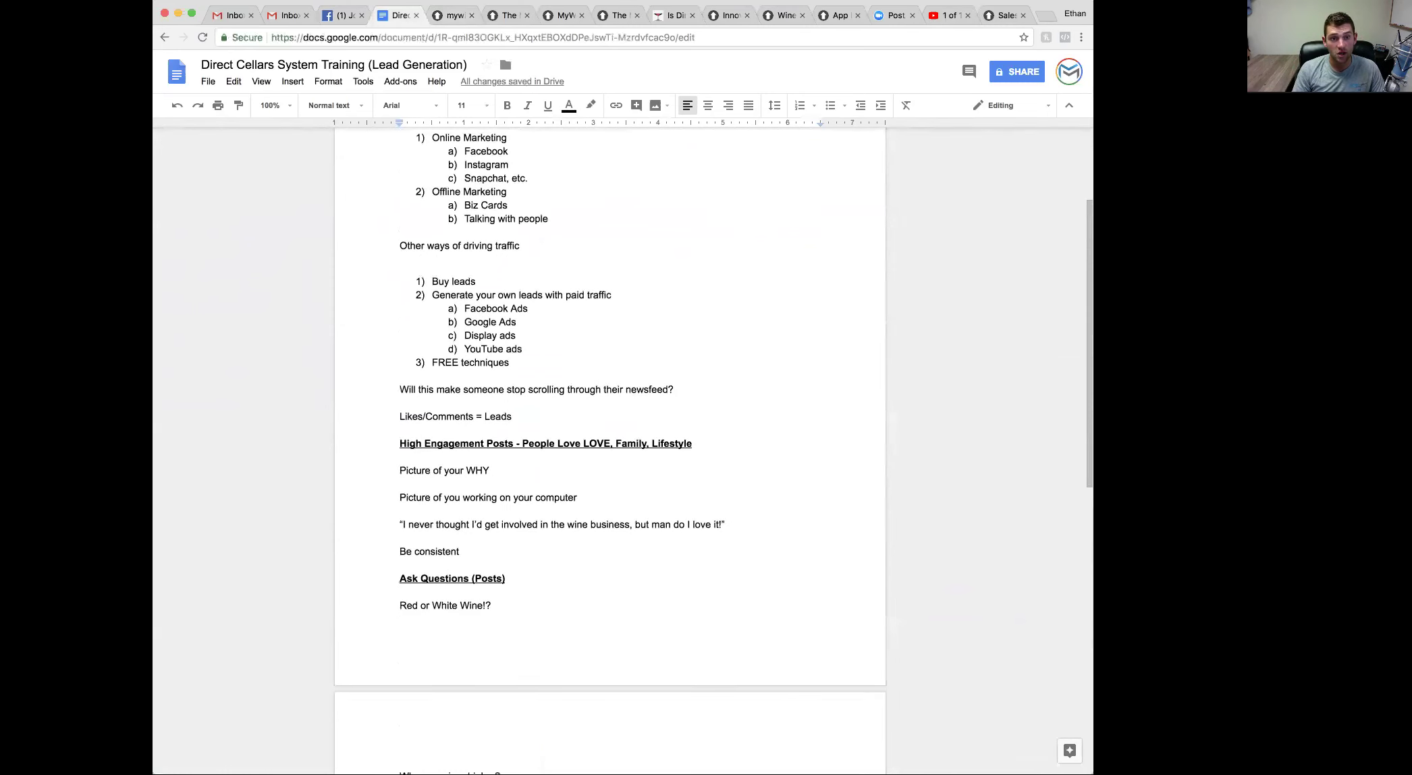
Bring up the MyWineFunnel capture pages list showing Simple Cold Market Capture and Webinar Registration.
left_click(451, 15)
scroll(498, 336, "up", 20)
scroll(675, 474, "up", 20)
scroll(558, 403, "up", 10)
scroll(622, 429, "up", 2)
scroll(662, 605, "up", 5)
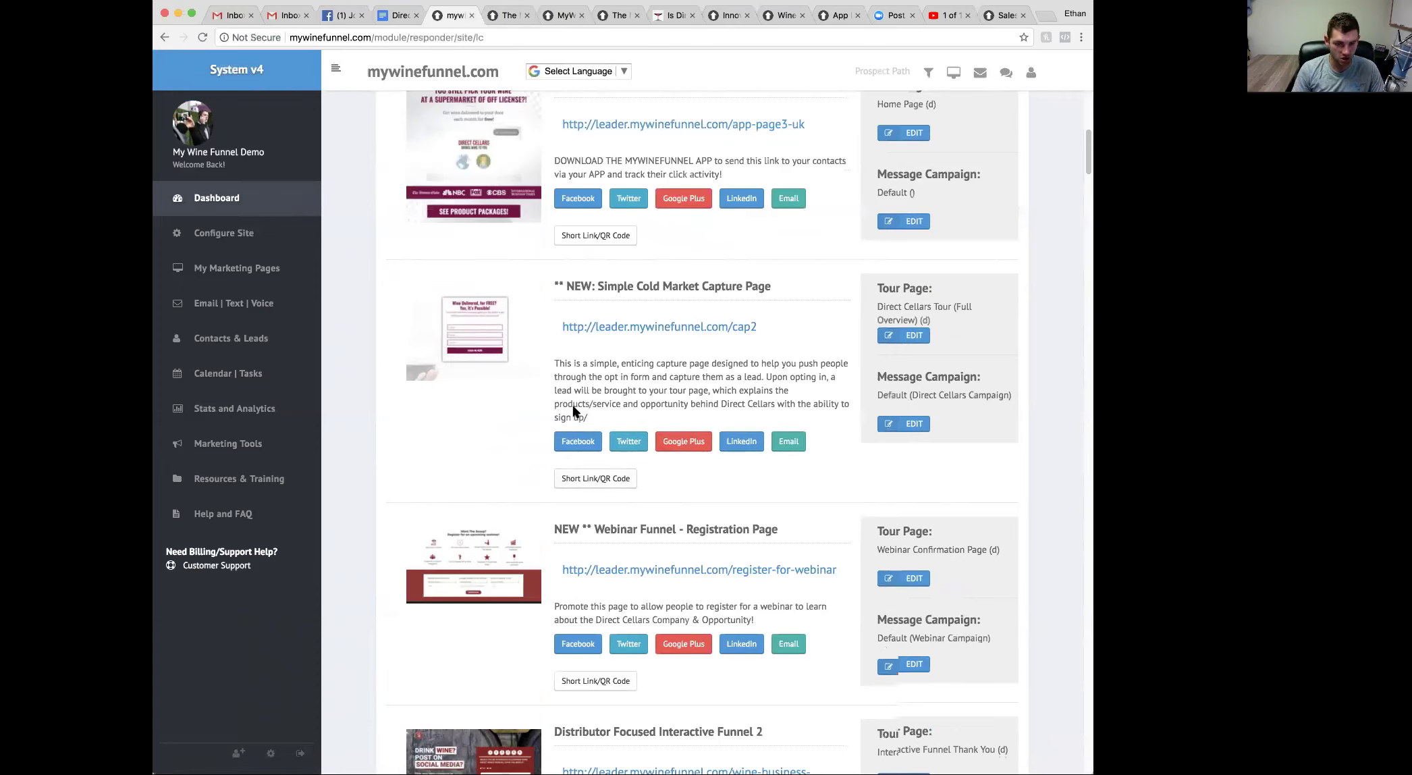
scroll(696, 362, "down", 3)
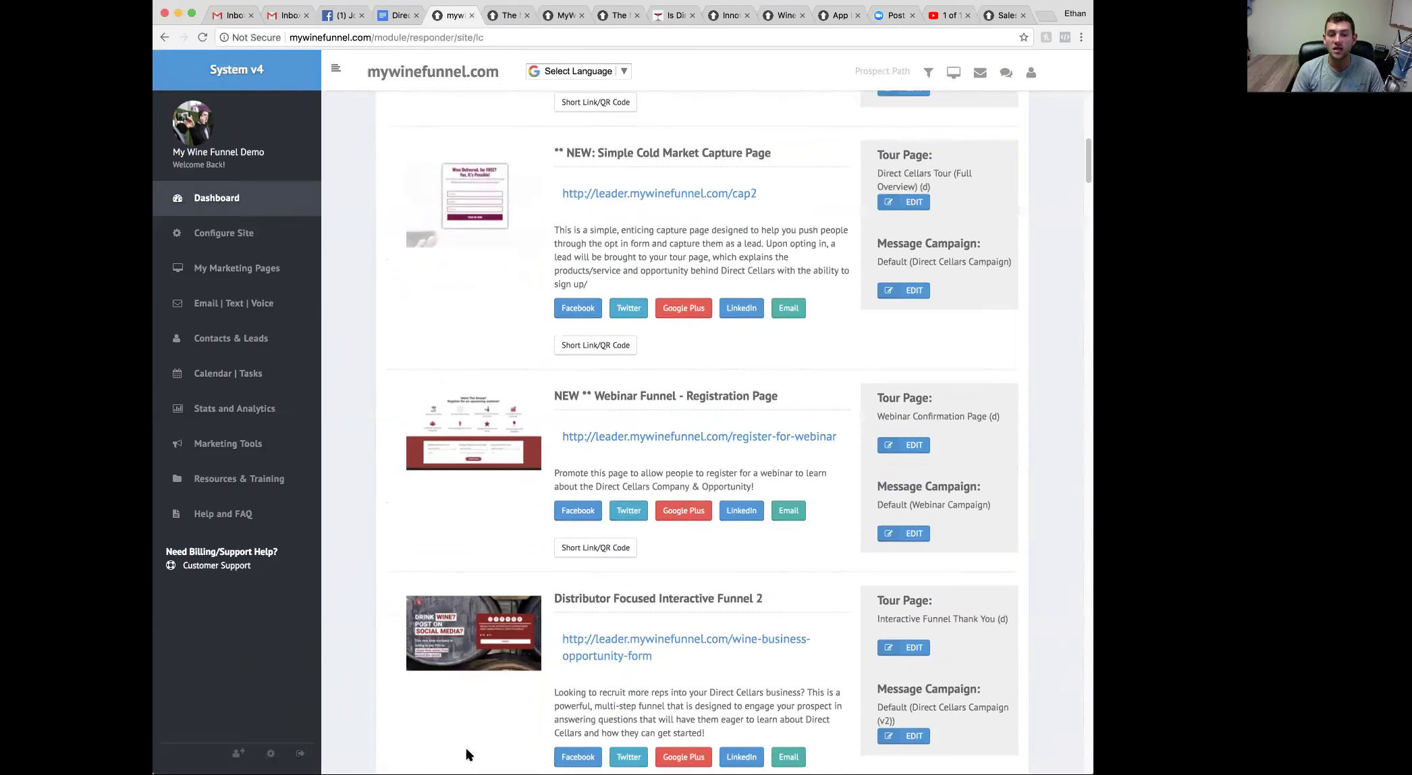
scroll(641, 449, "down", 15)
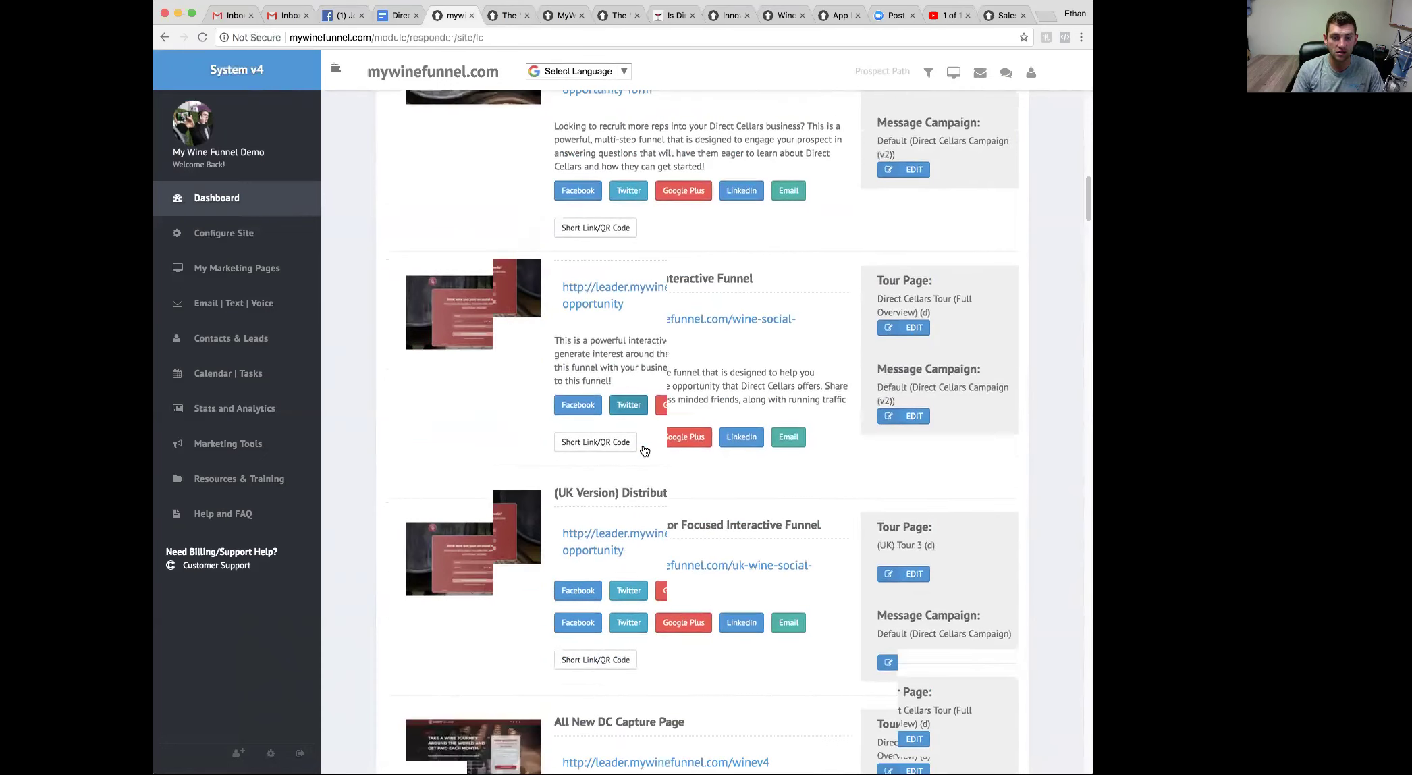